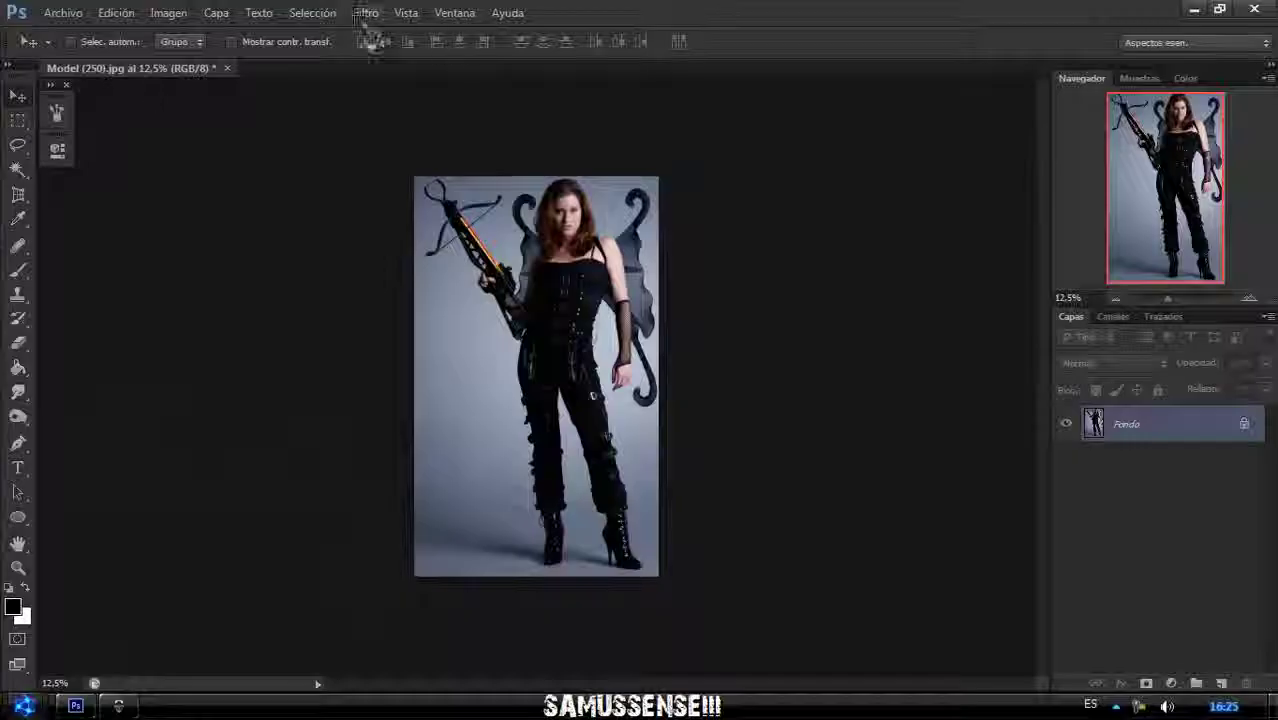
- Open the Extract filter and highlight the hair and crossbow edges in green
{"action": "left_click", "coordinate": [365, 12]}
{"action": "left_click", "coordinate": [422, 95]}
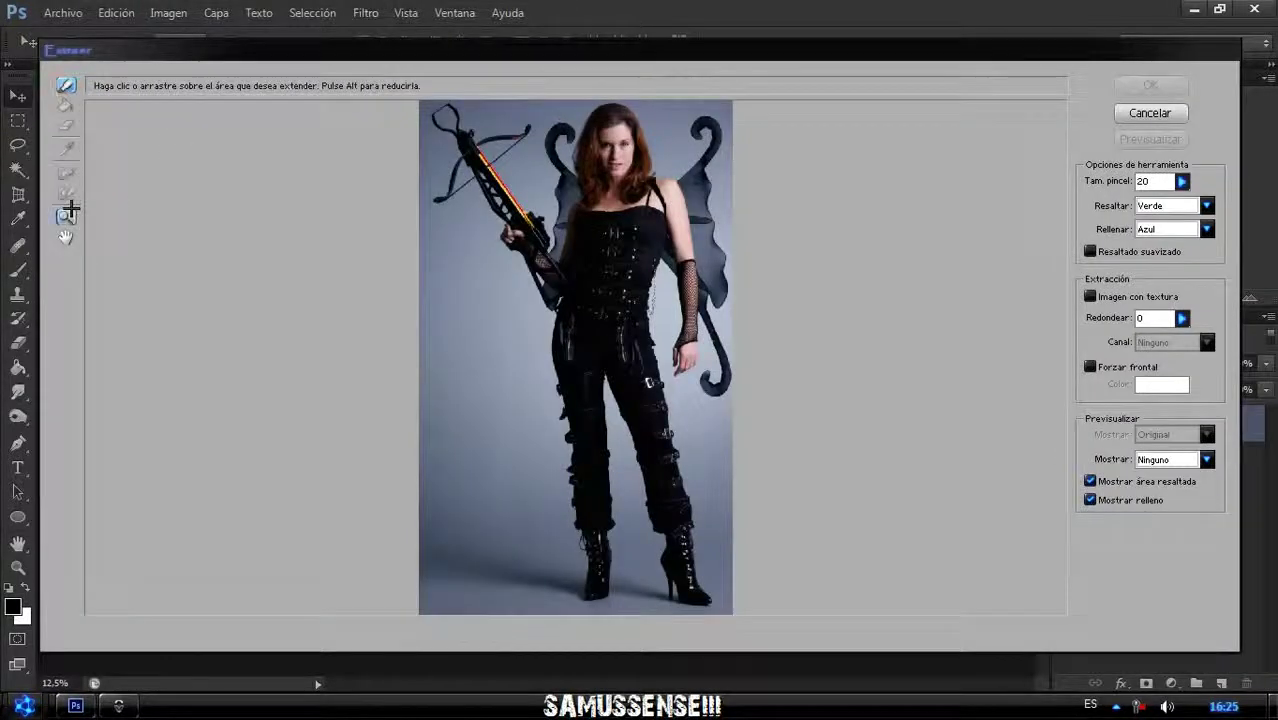
{"action": "left_click_drag", "start_coordinate": [428, 171], "coordinate": [793, 80]}
{"action": "left_click", "coordinate": [66, 85]}
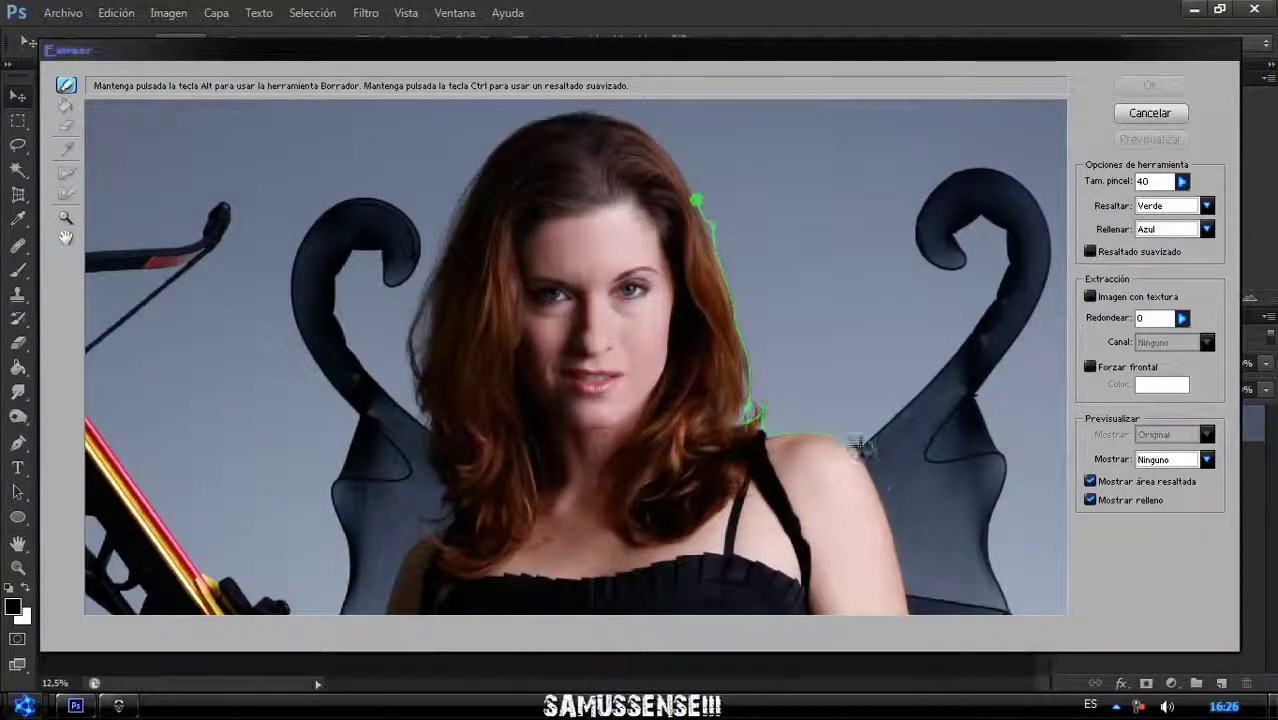
{"action": "left_click_drag", "start_coordinate": [697, 203], "coordinate": [678, 158]}
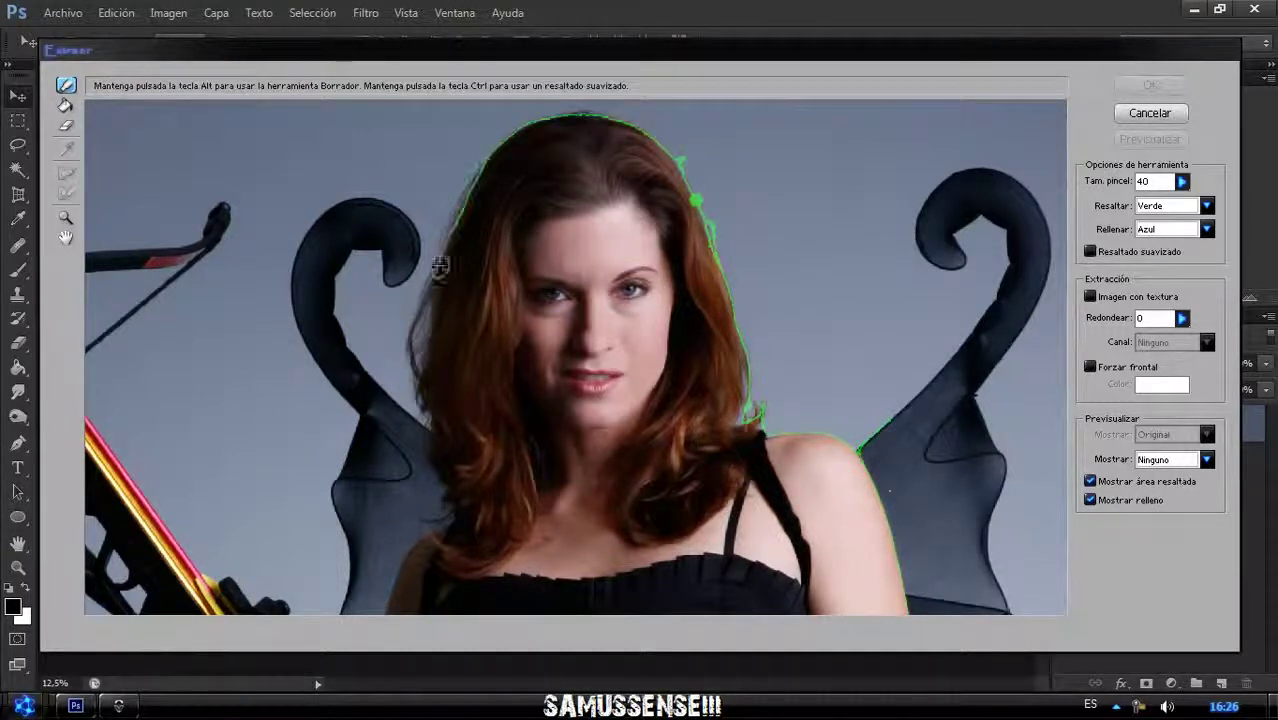
{"action": "left_click_drag", "start_coordinate": [413, 551], "coordinate": [430, 250]}
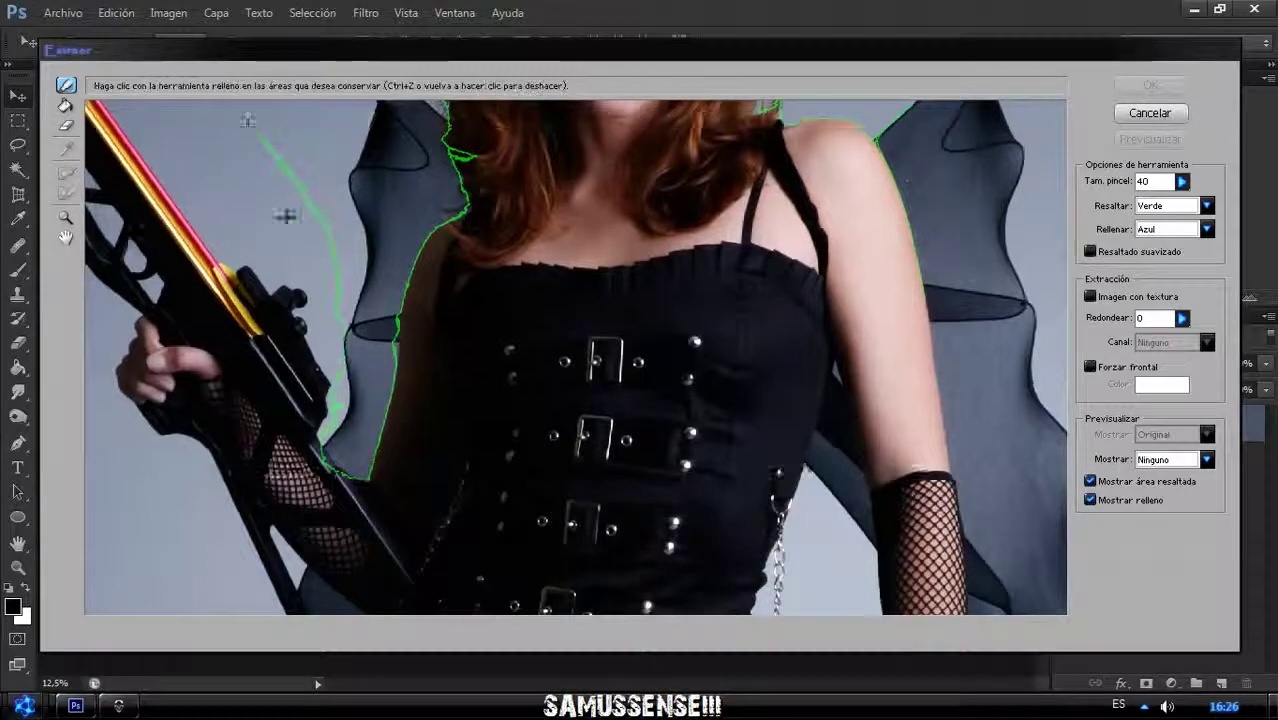
{"action": "left_click_drag", "start_coordinate": [568, 447], "coordinate": [409, 499]}
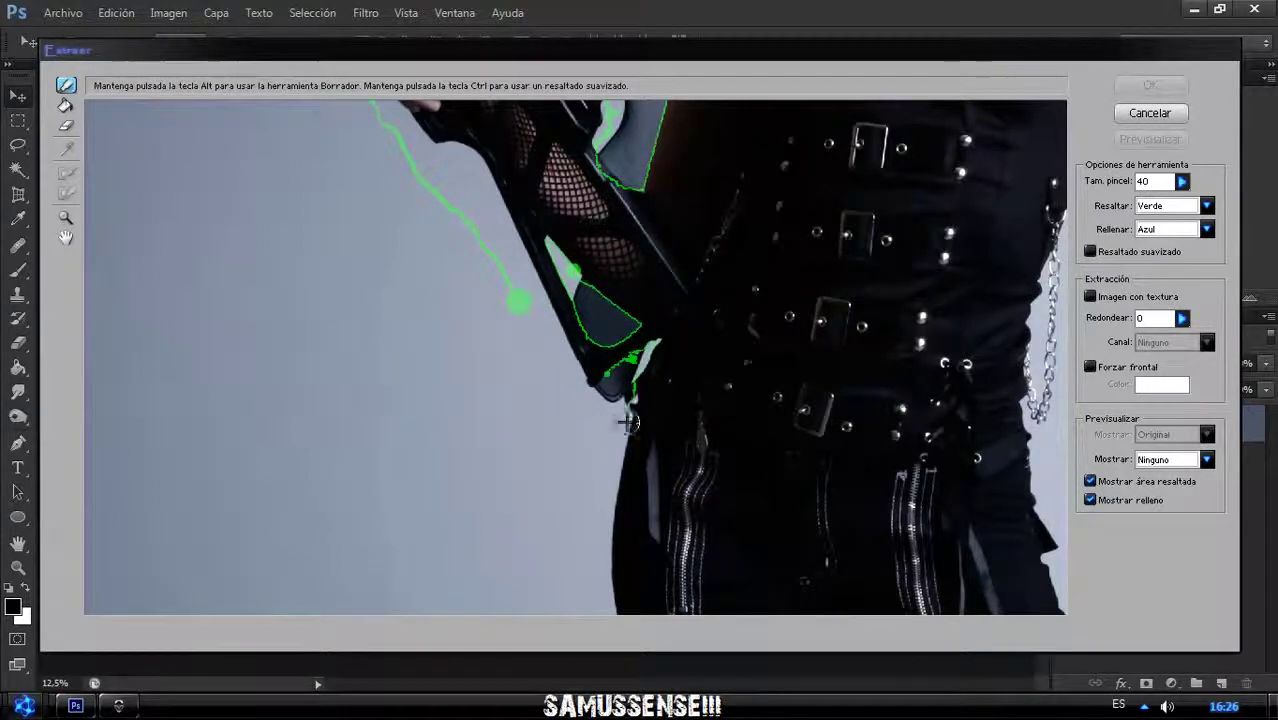
- Continue highlighting the figure's outline past the hand and down the legs
{"action": "scroll", "coordinate": [445, 288], "scroll_direction": "down", "scroll_amount": 3}
{"action": "scroll", "coordinate": [419, 331], "scroll_direction": "down", "scroll_amount": 3}
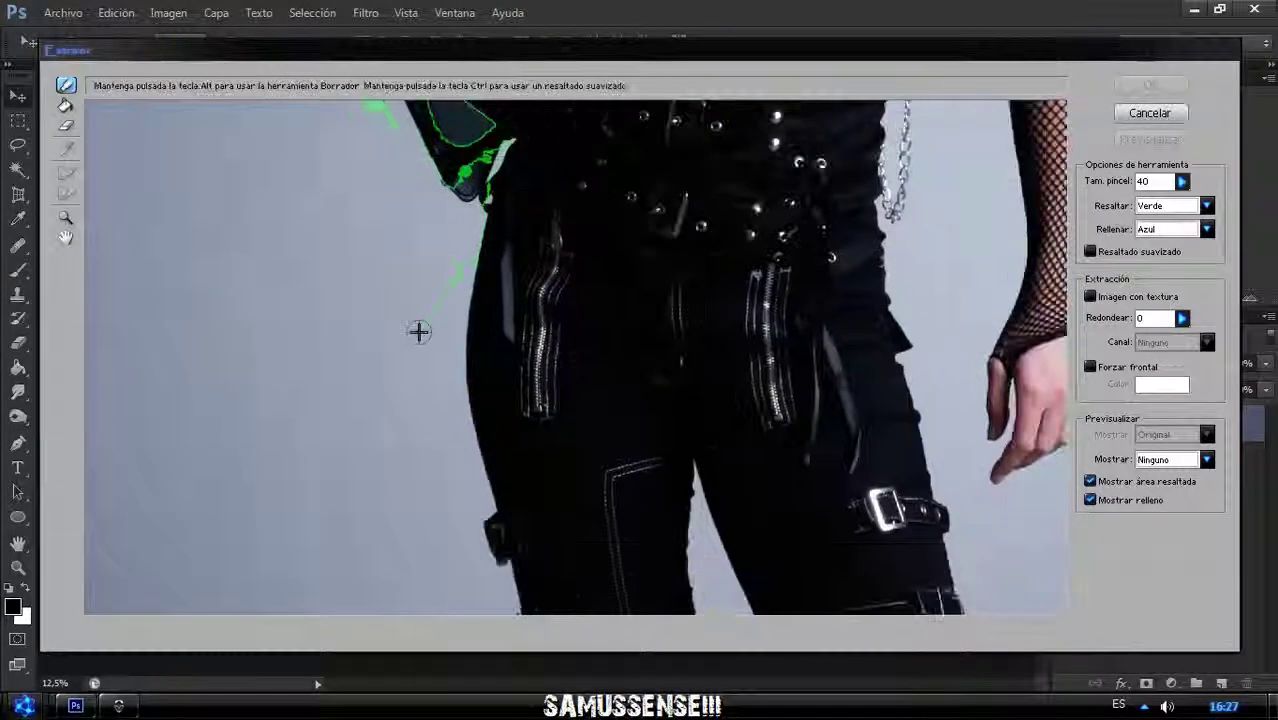
{"action": "scroll", "coordinate": [422, 200], "scroll_direction": "down", "scroll_amount": 3}
{"action": "scroll", "coordinate": [470, 152], "scroll_direction": "down", "scroll_amount": 3}
{"action": "left_click_drag", "start_coordinate": [470, 152], "coordinate": [502, 357]}
{"action": "scroll", "coordinate": [490, 400], "scroll_direction": "down", "scroll_amount": 3}
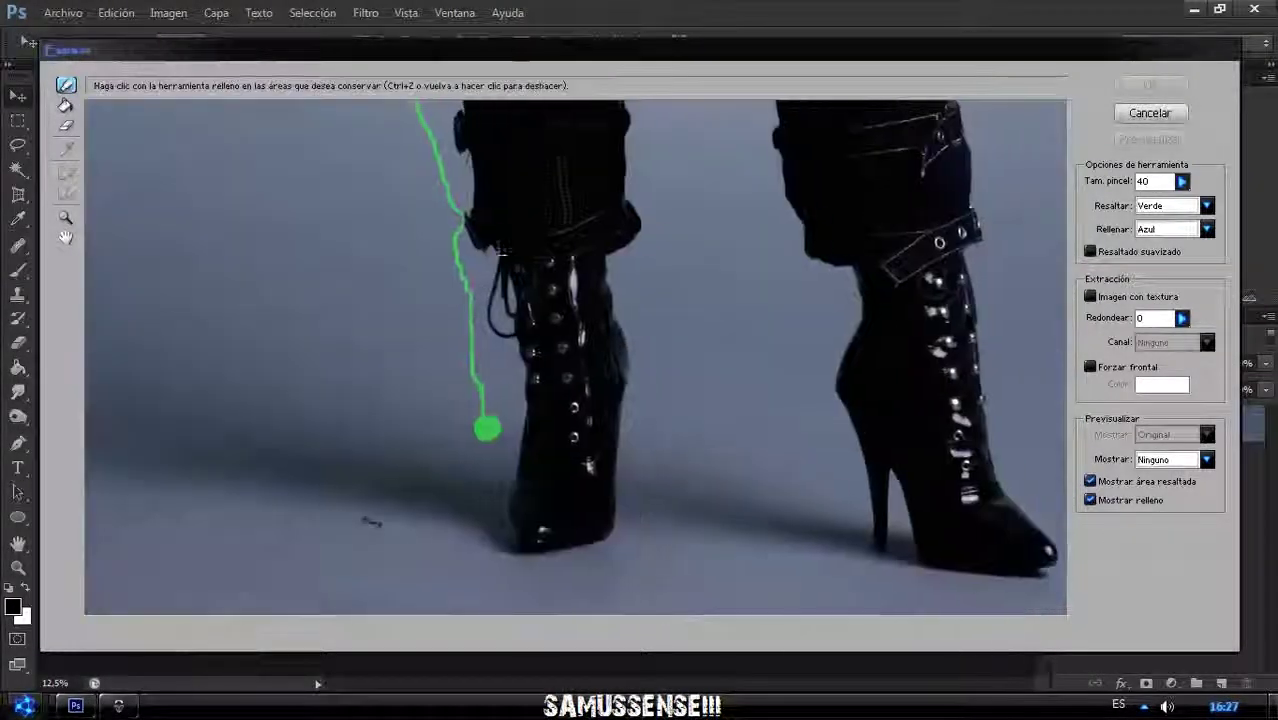
{"action": "left_click_drag", "start_coordinate": [490, 430], "coordinate": [517, 519]}
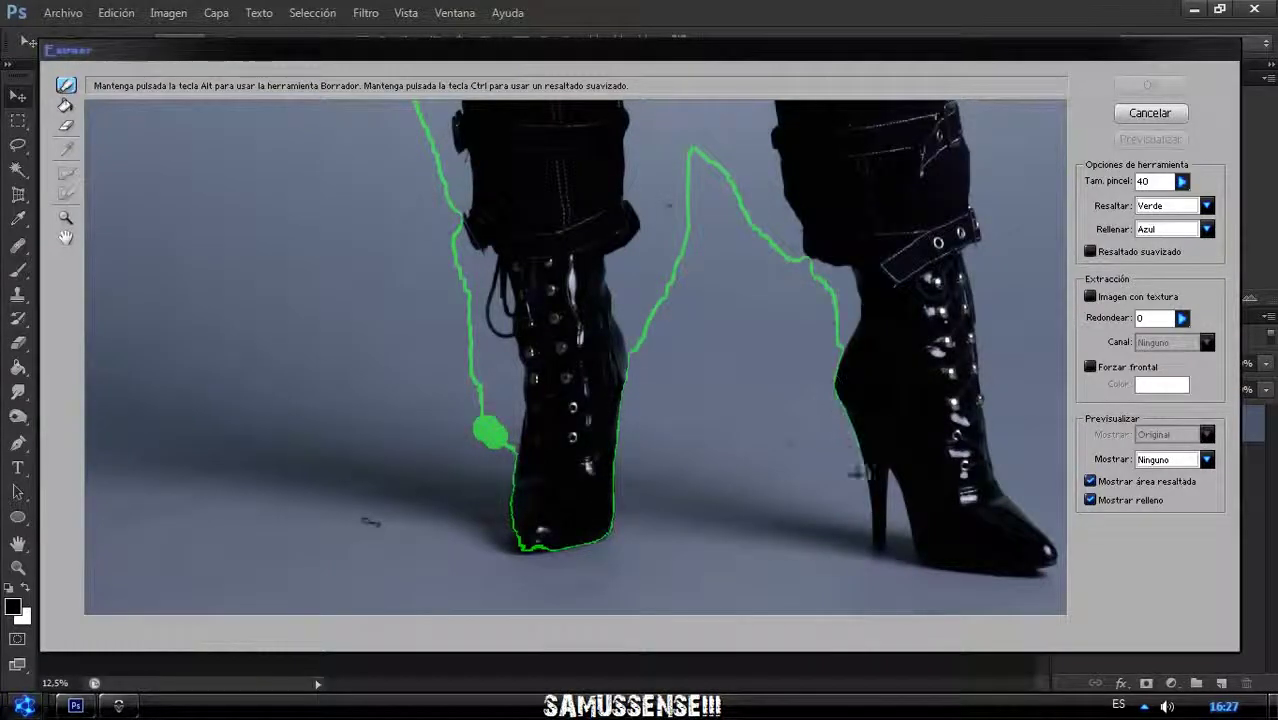
{"action": "scroll", "coordinate": [941, 245], "scroll_direction": "up", "scroll_amount": 3}
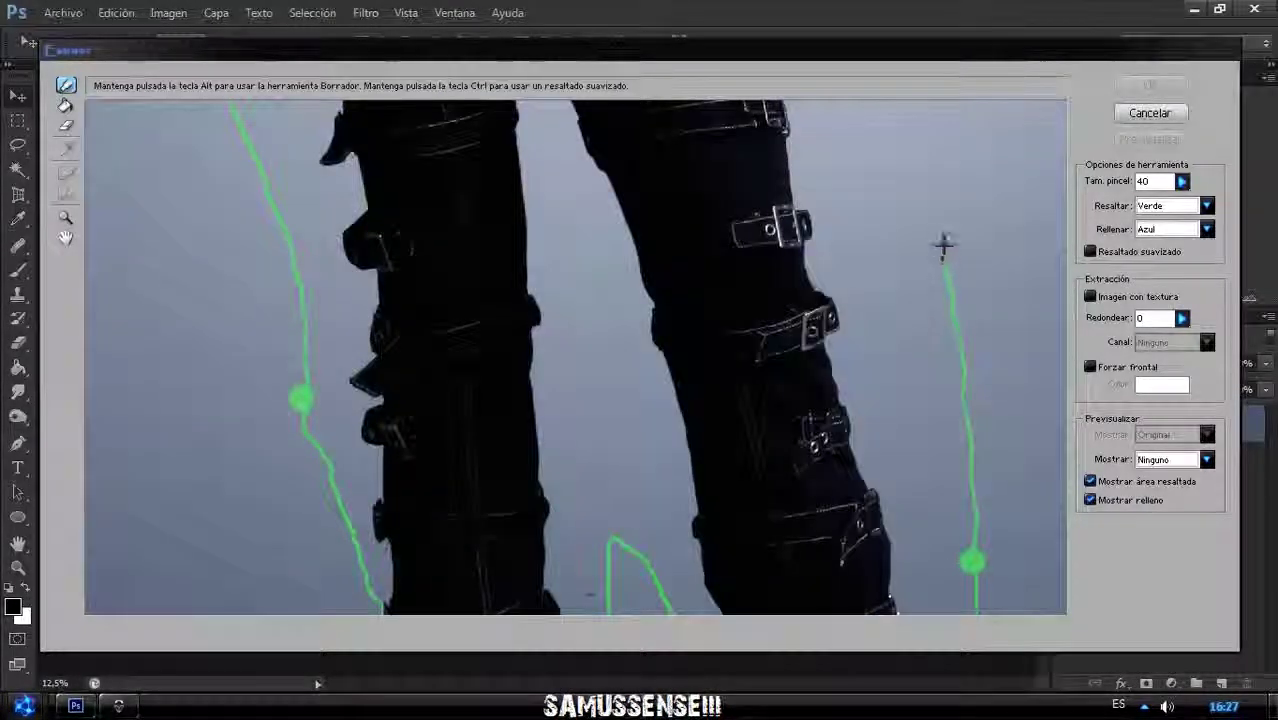
{"action": "scroll", "coordinate": [927, 453], "scroll_direction": "up", "scroll_amount": 3}
{"action": "scroll", "coordinate": [771, 434], "scroll_direction": "up", "scroll_amount": 3}
{"action": "scroll", "coordinate": [771, 434], "scroll_direction": "down", "scroll_amount": 1}
{"action": "left_click_drag", "start_coordinate": [770, 365], "coordinate": [843, 522]}
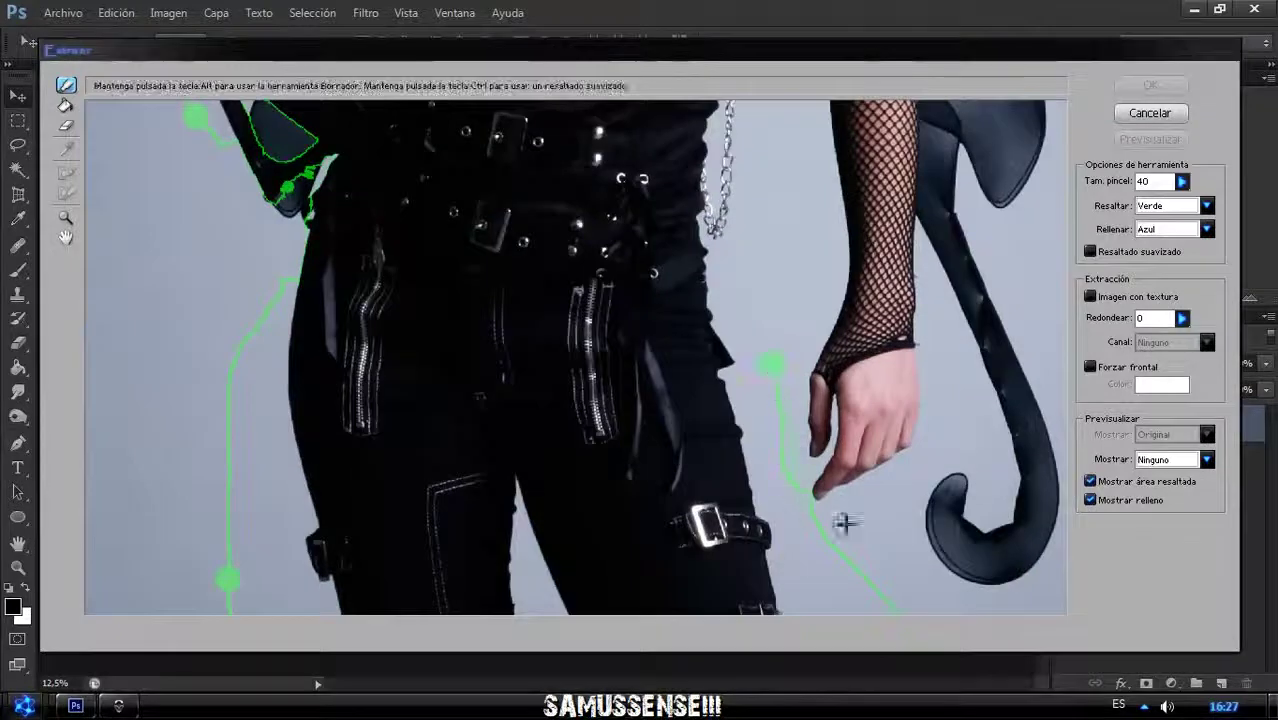
{"action": "scroll", "coordinate": [695, 497], "scroll_direction": "up", "scroll_amount": 3}
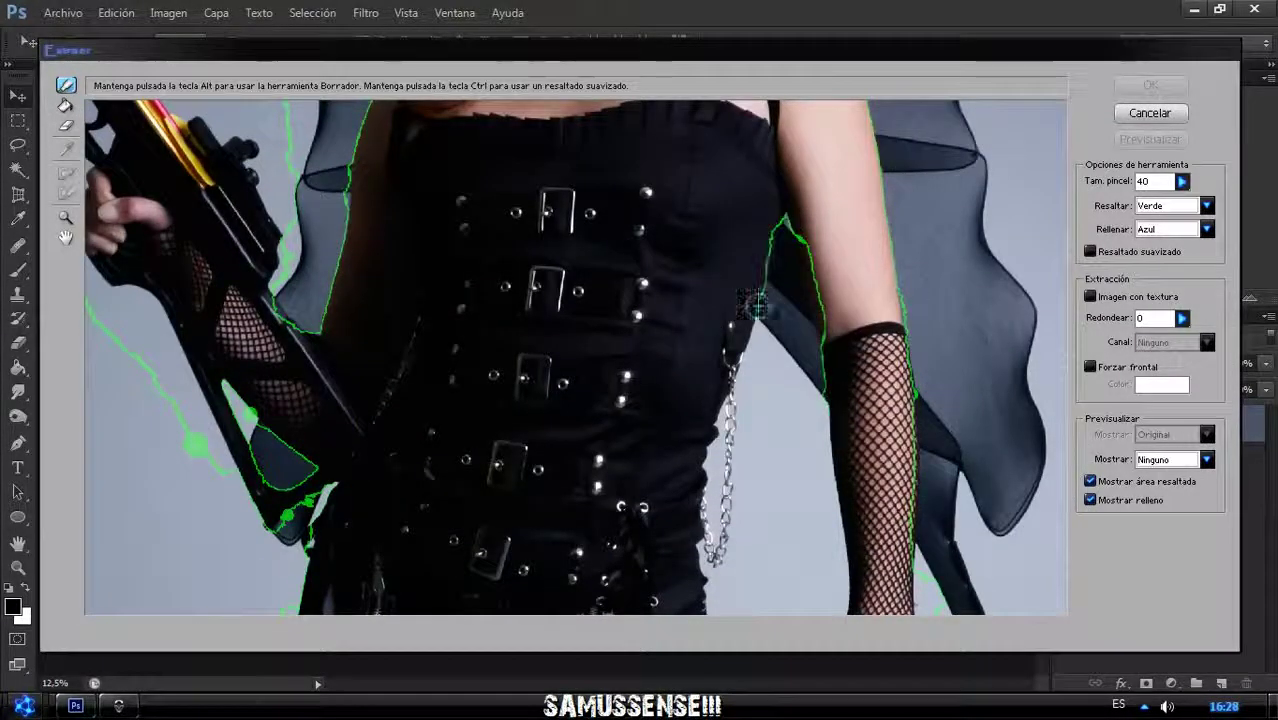
- Fill the inside of the outlined figure and apply the extraction
{"action": "left_click", "coordinate": [66, 104]}
{"action": "left_click", "coordinate": [579, 300]}
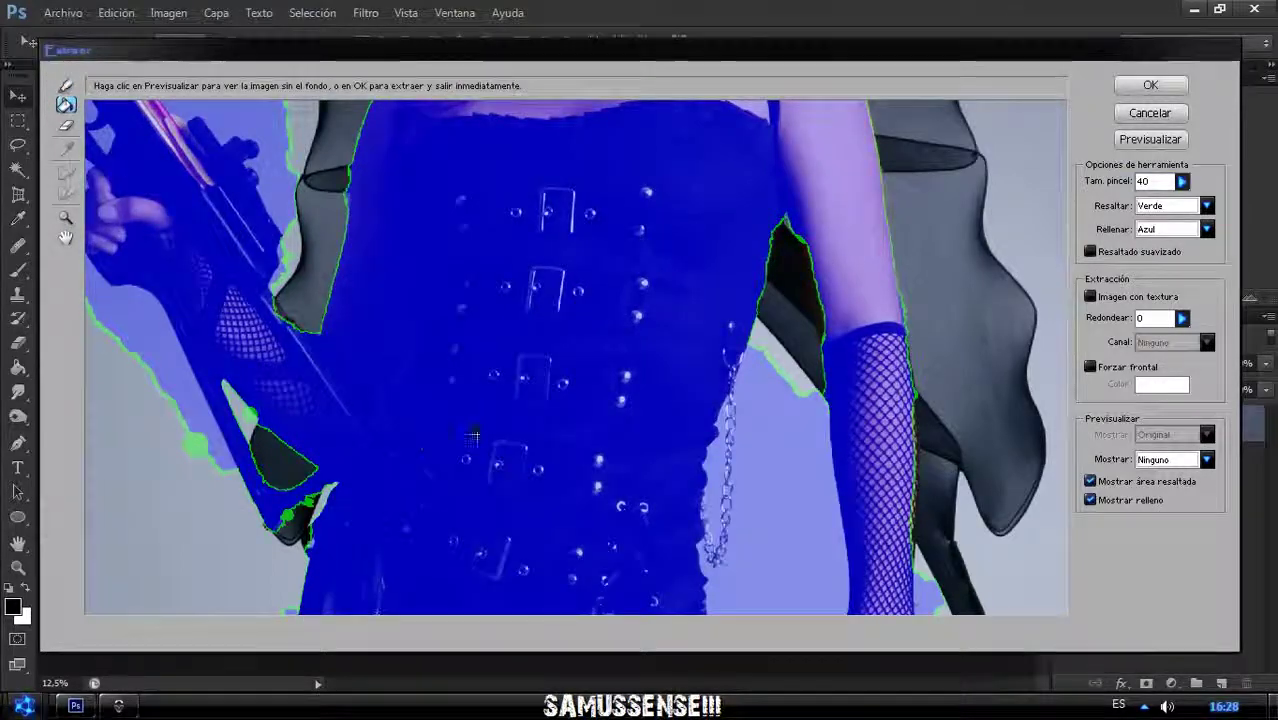
{"action": "scroll", "coordinate": [538, 232], "scroll_direction": "down", "scroll_amount": 5}
{"action": "scroll", "coordinate": [538, 232], "scroll_direction": "down", "scroll_amount": 1}
{"action": "left_click", "coordinate": [1140, 86]}
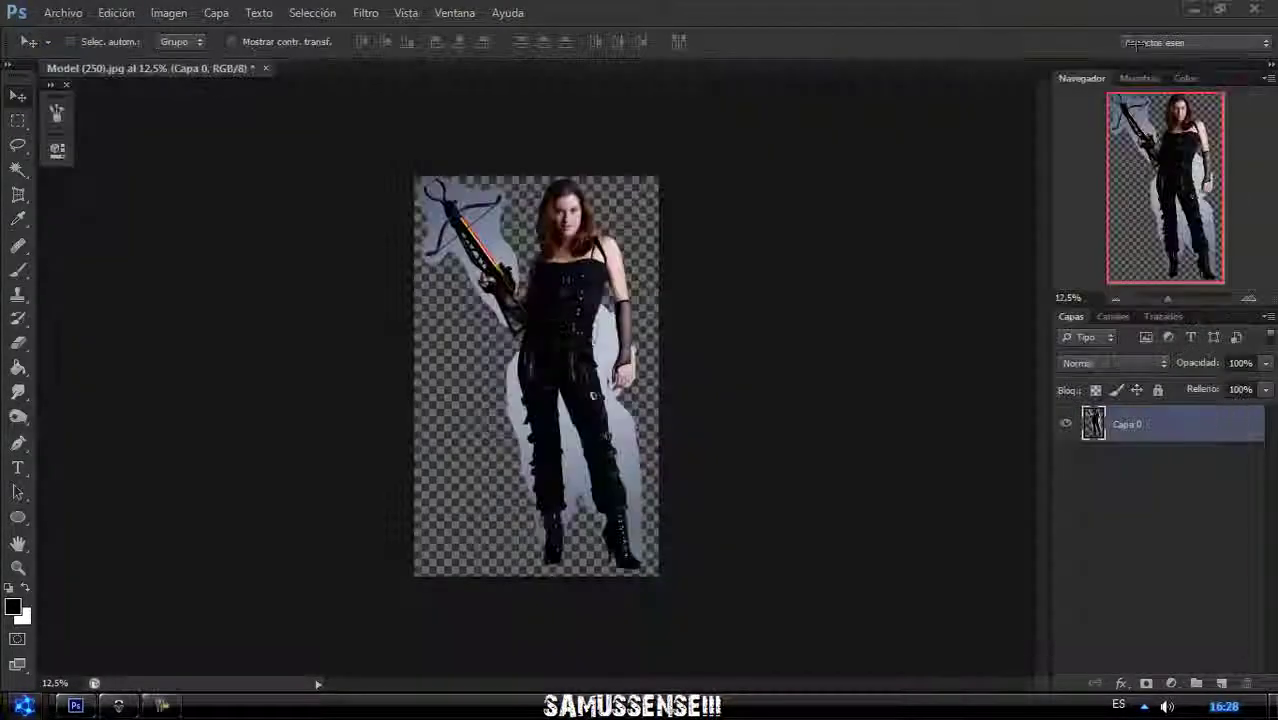
- Magic-wand select and delete the grey leftovers beside the crossbow
{"action": "key", "text": "ctrl+plus"}
{"action": "right_click", "coordinate": [17, 168]}
{"action": "left_click", "coordinate": [444, 42]}
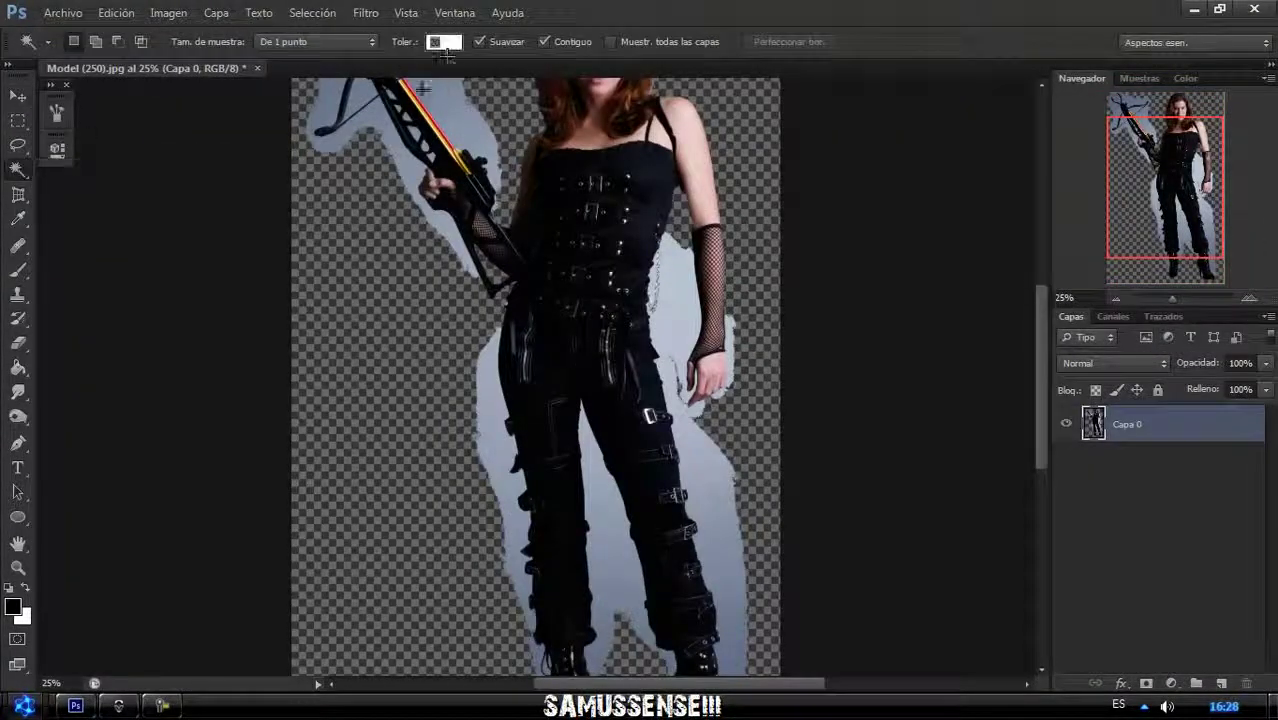
{"action": "left_click", "coordinate": [470, 130]}
{"action": "scroll", "coordinate": [598, 125], "scroll_direction": "up", "scroll_amount": 2}
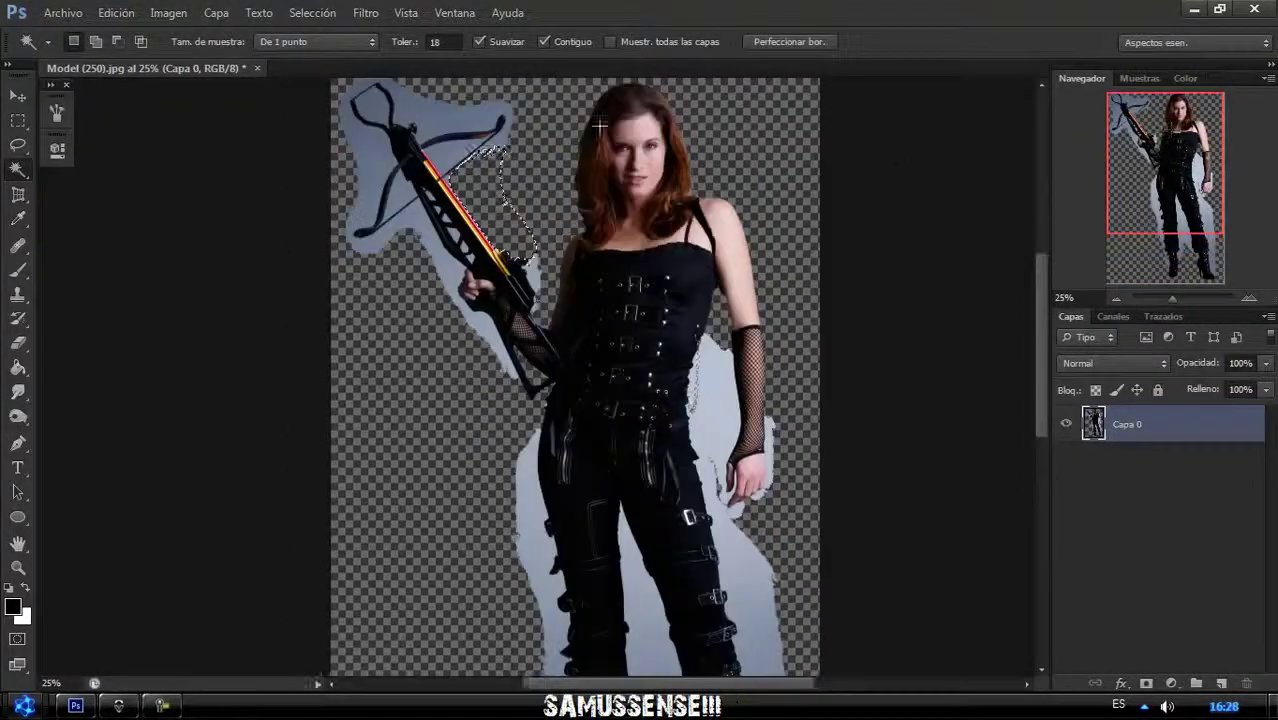
{"action": "key", "text": "Delete"}
{"action": "left_click", "coordinate": [370, 105]}
{"action": "key", "text": "Delete"}
{"action": "left_click", "coordinate": [385, 225]}
{"action": "key", "text": "Delete"}
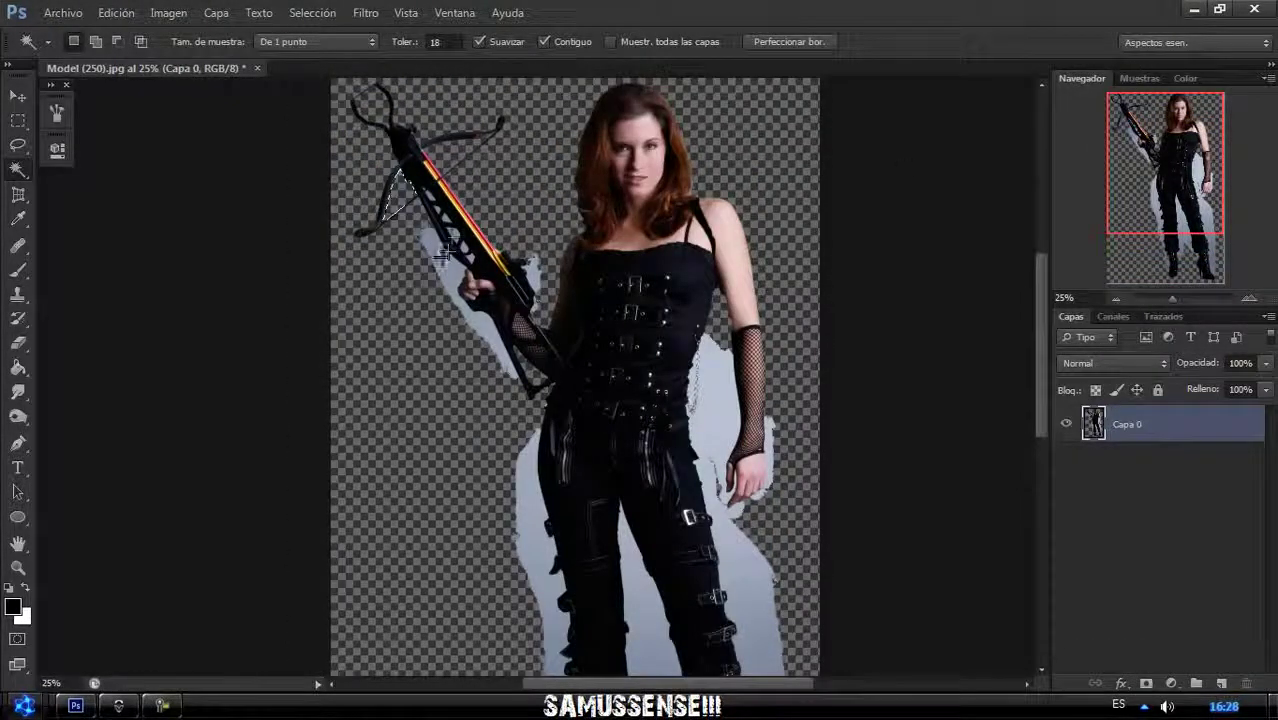
- Delete the grey inside the crossbow holes and beside the hand, legs and arm
{"action": "left_click", "coordinate": [1249, 298]}
{"action": "left_click_drag", "start_coordinate": [1165, 190], "coordinate": [1136, 136]}
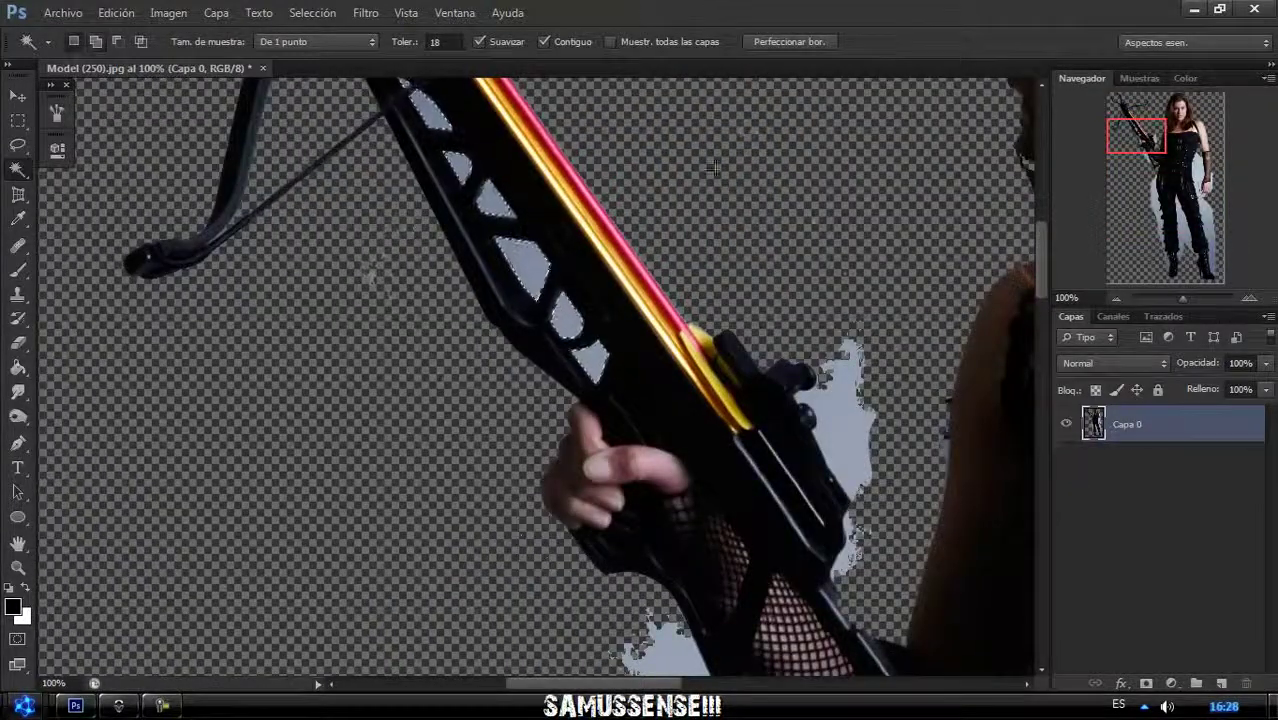
{"action": "key", "text": "Delete"}
{"action": "left_click", "coordinate": [848, 390]}
{"action": "key", "text": "Delete"}
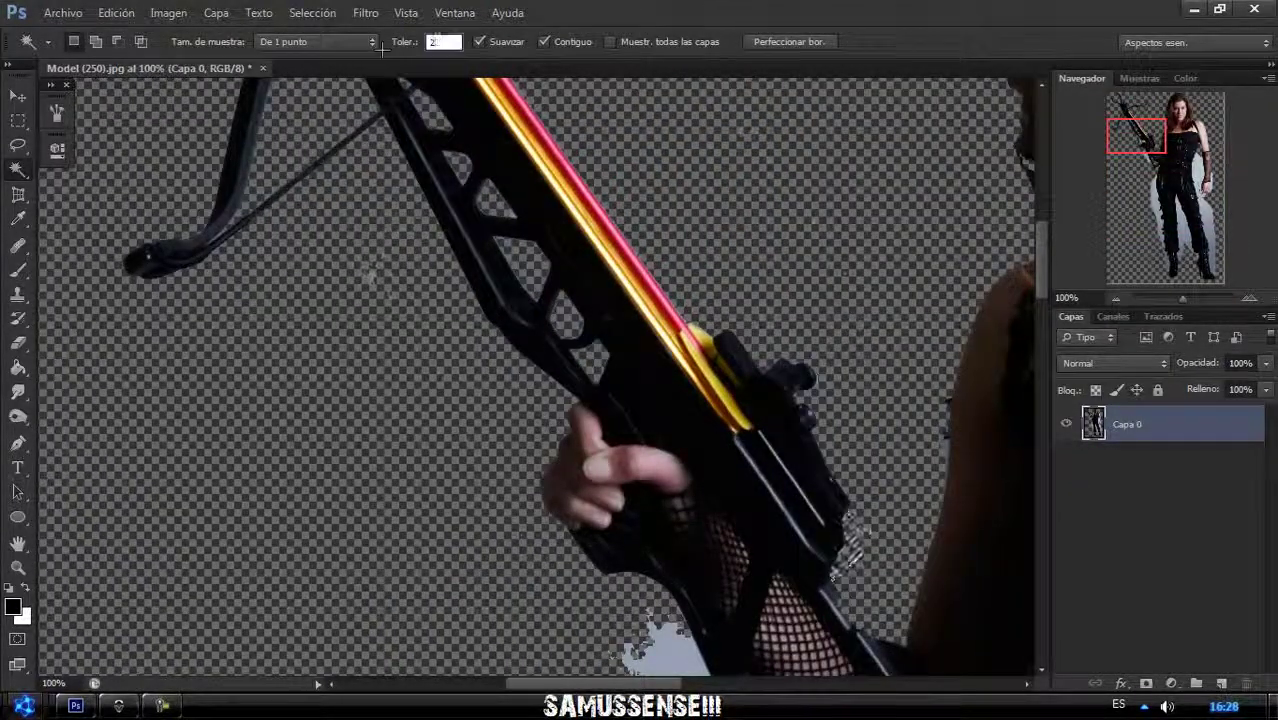
{"action": "mouse_move", "coordinate": [1182, 298]}
{"action": "left_mouse_down"}
{"action": "mouse_move", "coordinate": [1127, 294]}
{"action": "mouse_move", "coordinate": [1127, 317]}
{"action": "left_mouse_up"}
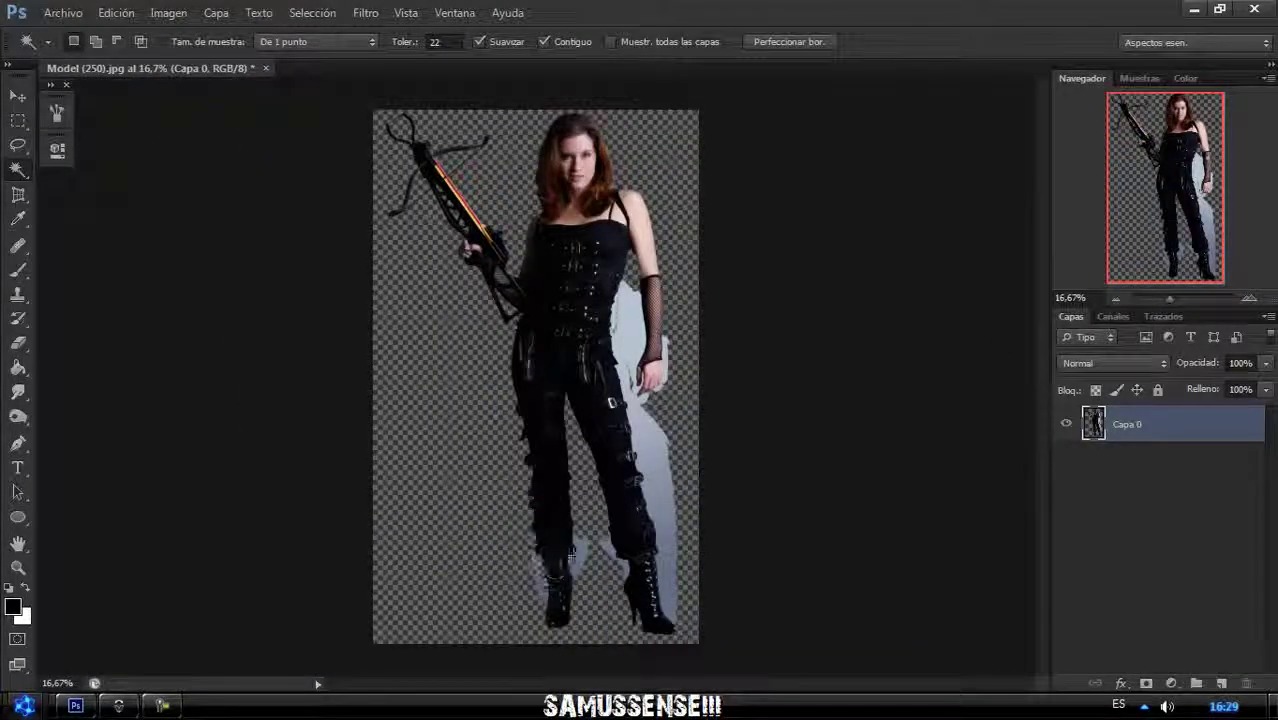
{"action": "left_click", "coordinate": [667, 568]}
{"action": "key", "text": "Delete"}
{"action": "left_click", "coordinate": [648, 430]}
{"action": "key", "text": "Delete"}
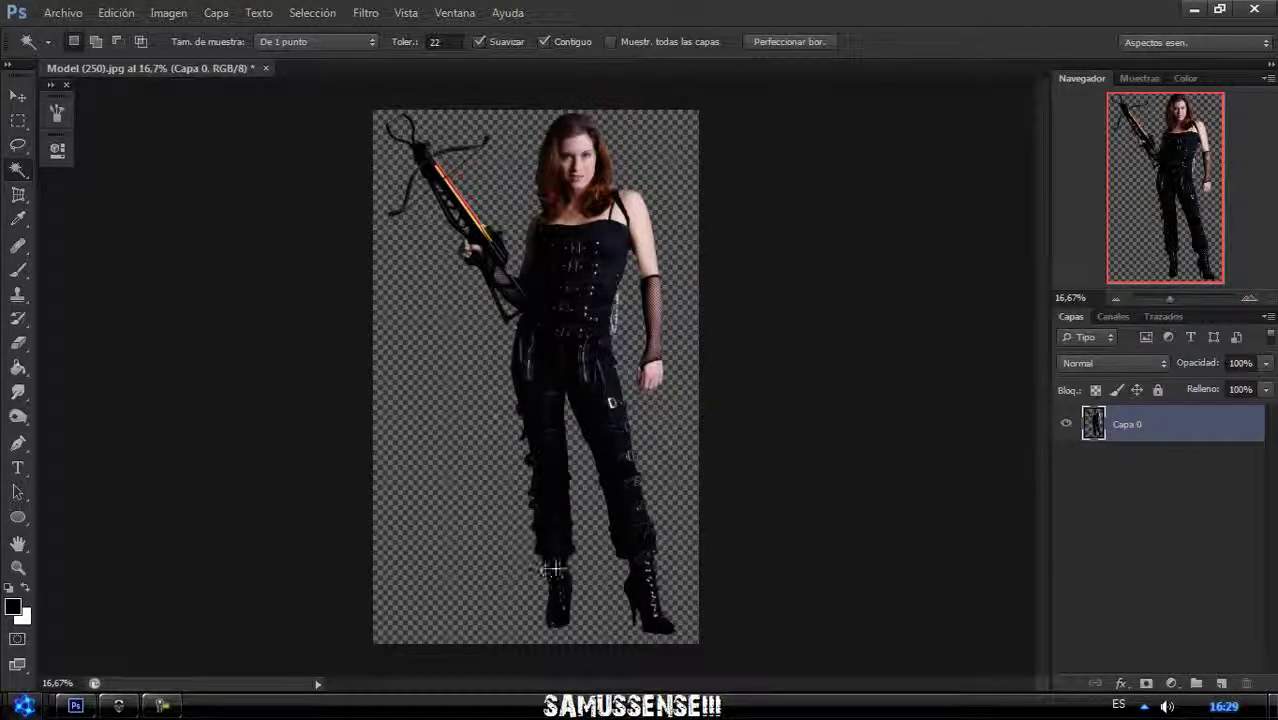
- Lasso the figure, copy it onto Capa 1, and delete Capa 0
{"action": "left_click", "coordinate": [18, 145]}
{"action": "left_click", "coordinate": [85, 137]}
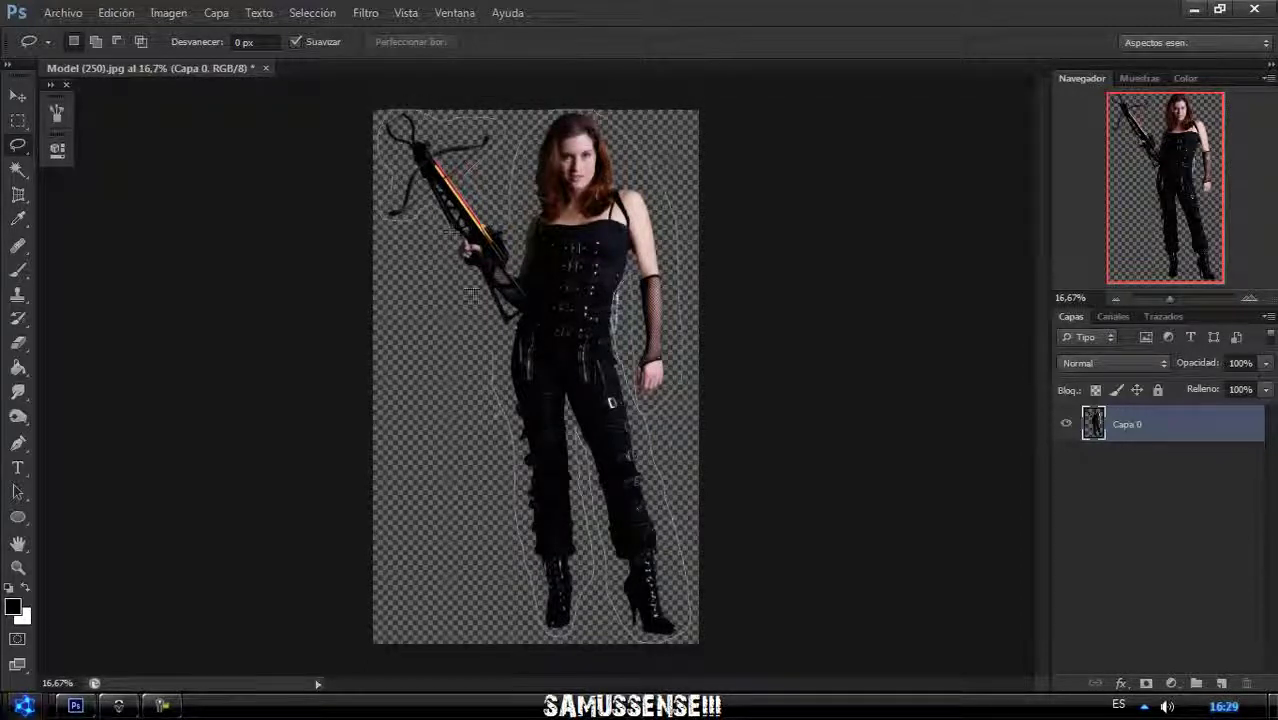
{"action": "key", "text": "ctrl+j"}
{"action": "left_click_drag", "start_coordinate": [1127, 448], "coordinate": [1246, 683]}
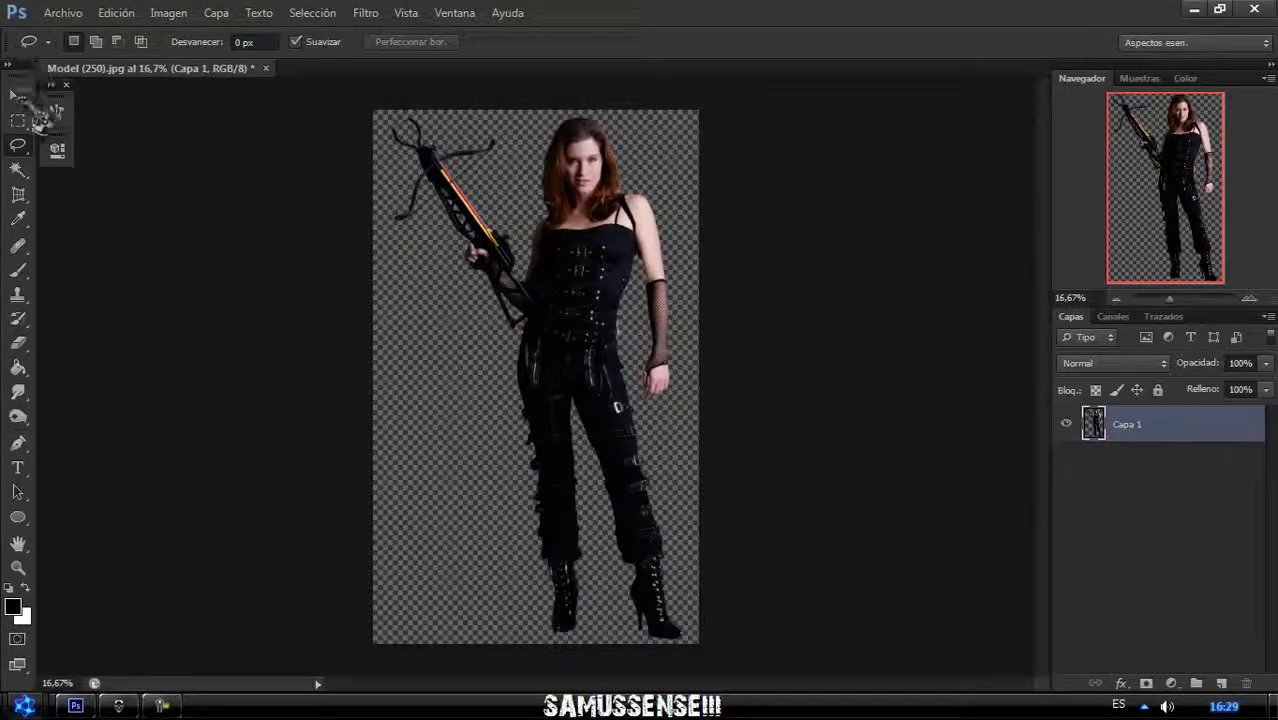
{"action": "left_click", "coordinate": [18, 95]}
- Create a new blank document
{"action": "left_click", "coordinate": [62, 12]}
{"action": "left_click", "coordinate": [86, 34]}
{"action": "left_click", "coordinate": [793, 184]}
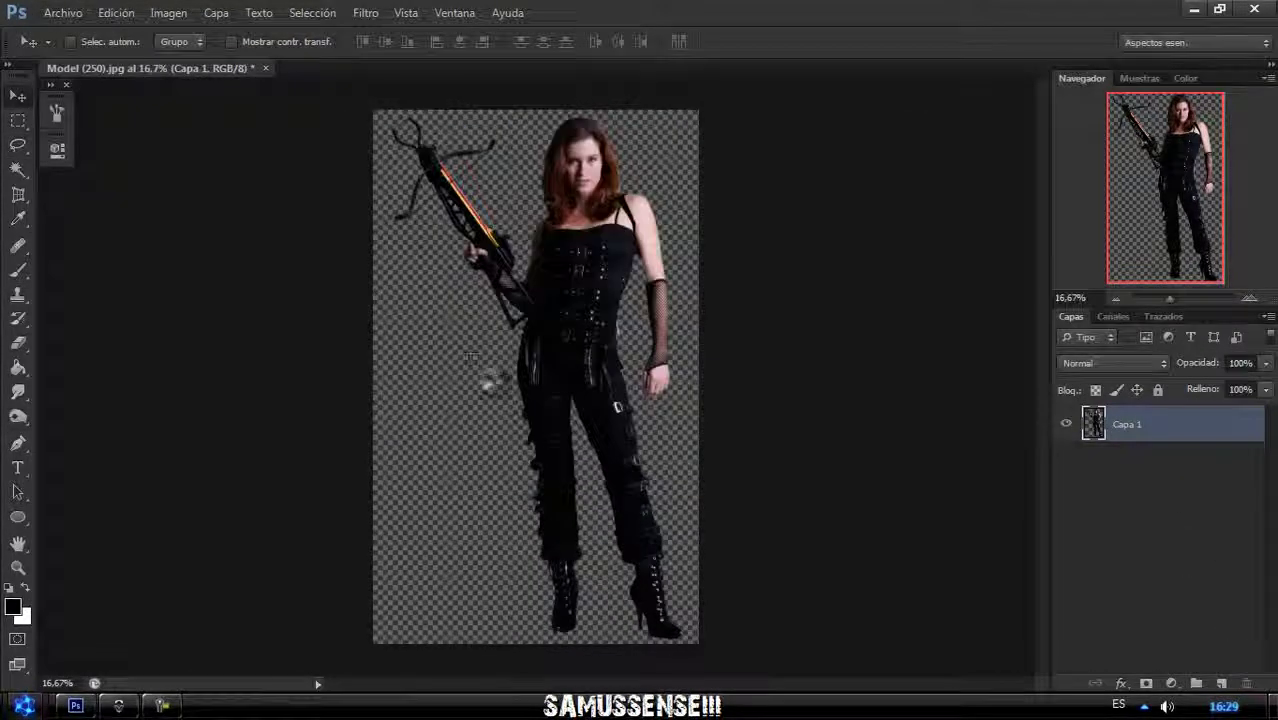
{"action": "key", "text": "ctrl+n"}
{"action": "left_click", "coordinate": [833, 165]}
- Fill the new canvas with black
{"action": "left_click", "coordinate": [18, 368]}
{"action": "key", "text": "alt+BackSpace"}
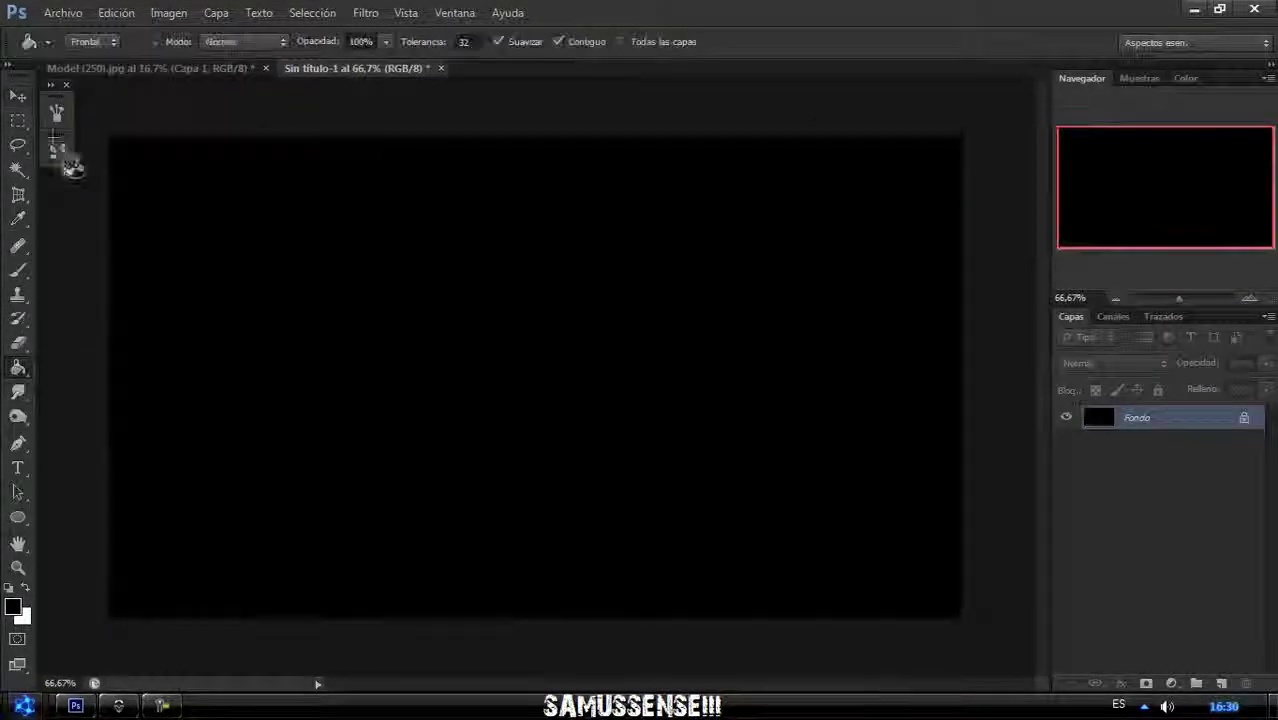
{"action": "key", "text": "v"}
- Add a radial Gradient Overlay to the black layer and edit its gradient
{"action": "left_click", "coordinate": [1120, 683]}
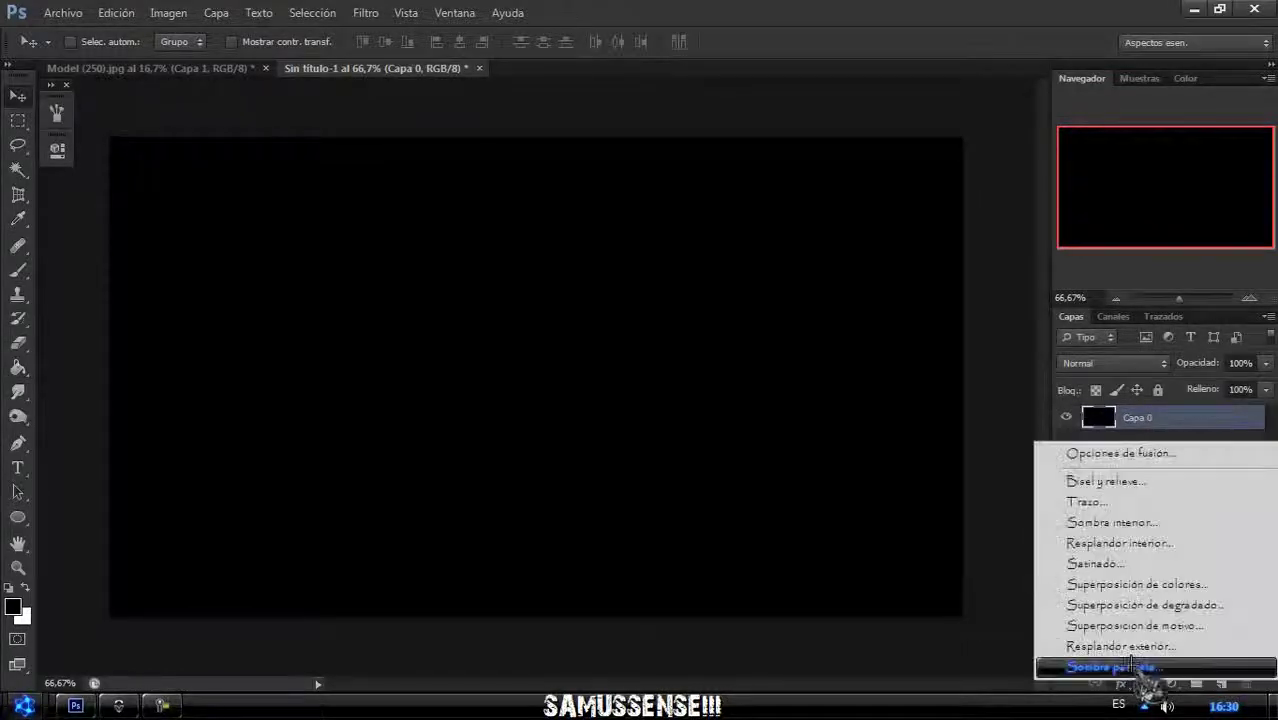
{"action": "left_click", "coordinate": [1115, 622]}
{"action": "left_click", "coordinate": [920, 359]}
{"action": "left_click", "coordinate": [933, 376]}
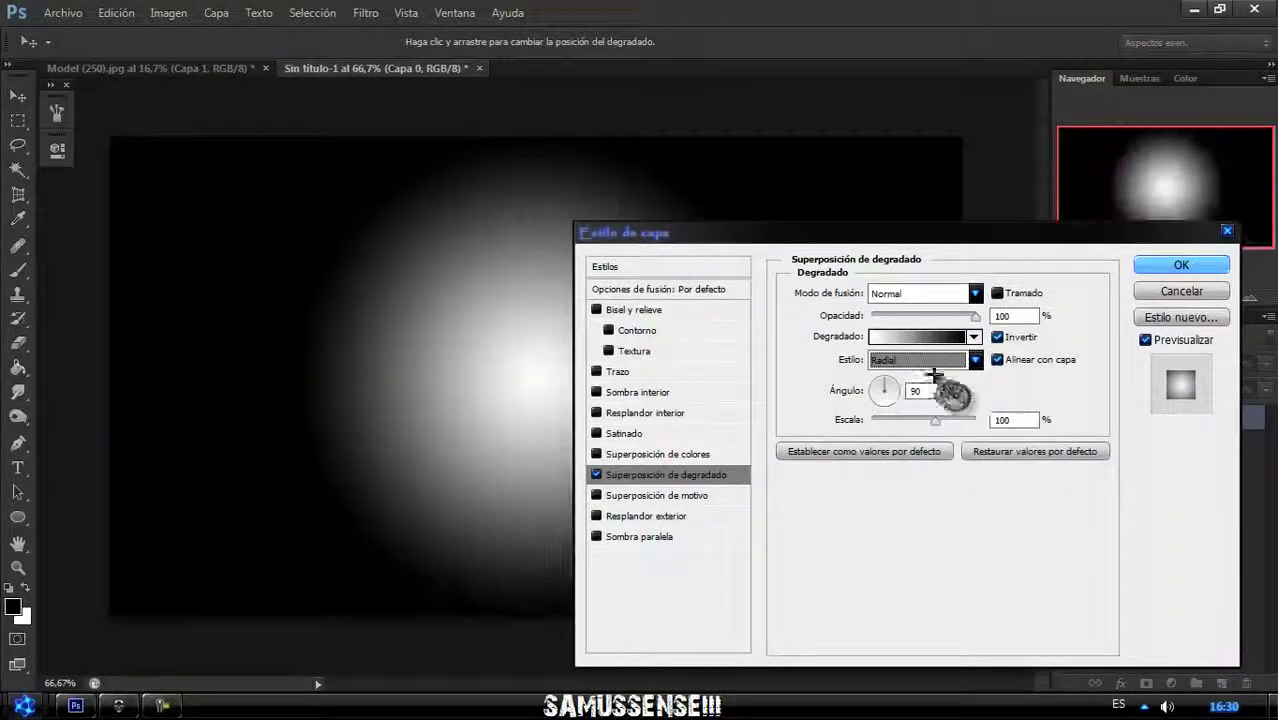
{"action": "left_click", "coordinate": [900, 337]}
{"action": "left_click", "coordinate": [448, 399]}
{"action": "left_click", "coordinate": [533, 478]}
- Set the gradient stops to dark grey #4f4e4e and white #ffffff and apply
{"action": "left_click", "coordinate": [388, 334]}
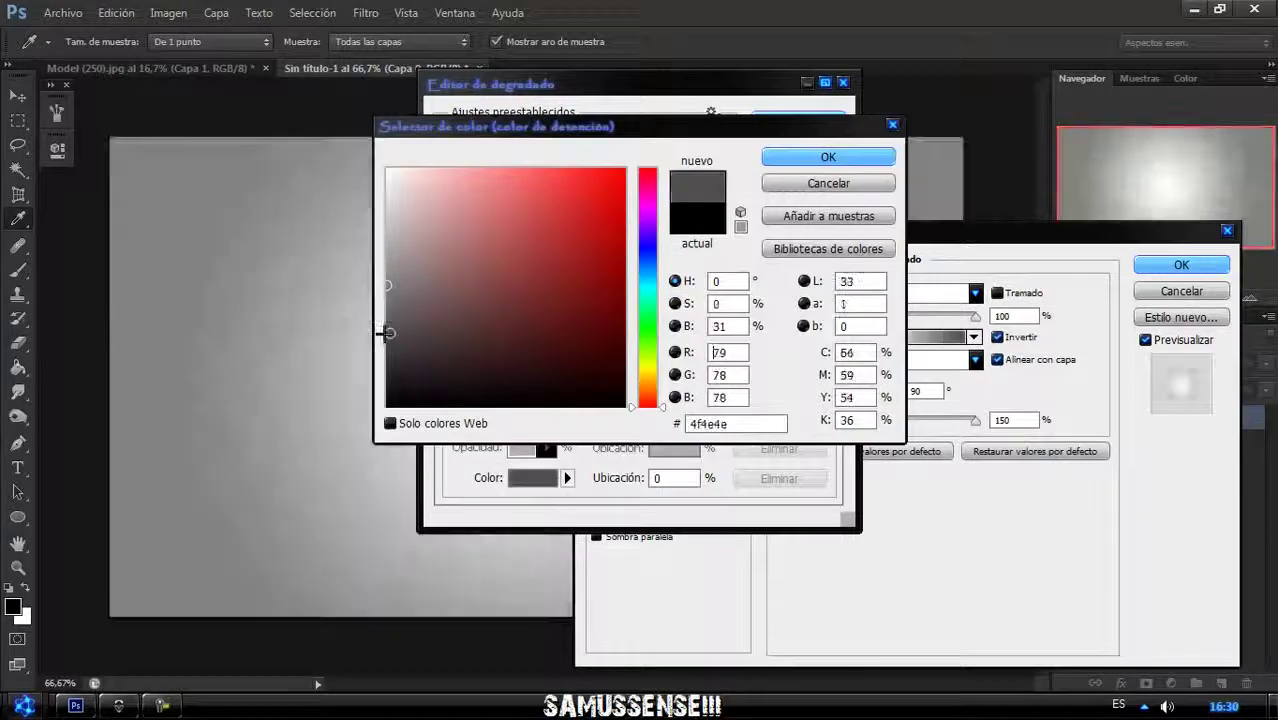
{"action": "left_click", "coordinate": [785, 160]}
{"action": "left_click", "coordinate": [528, 478]}
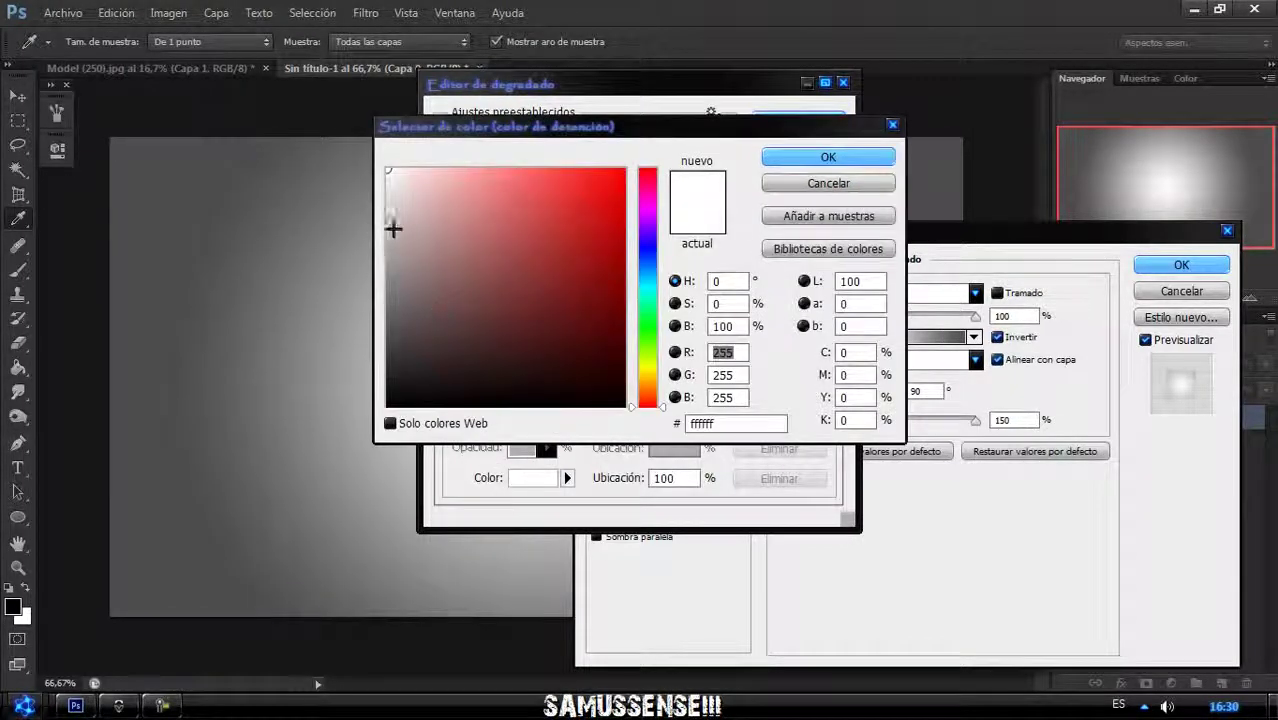
{"action": "left_click", "coordinate": [821, 77]}
{"action": "left_click", "coordinate": [798, 120]}
{"action": "left_click", "coordinate": [1181, 265]}
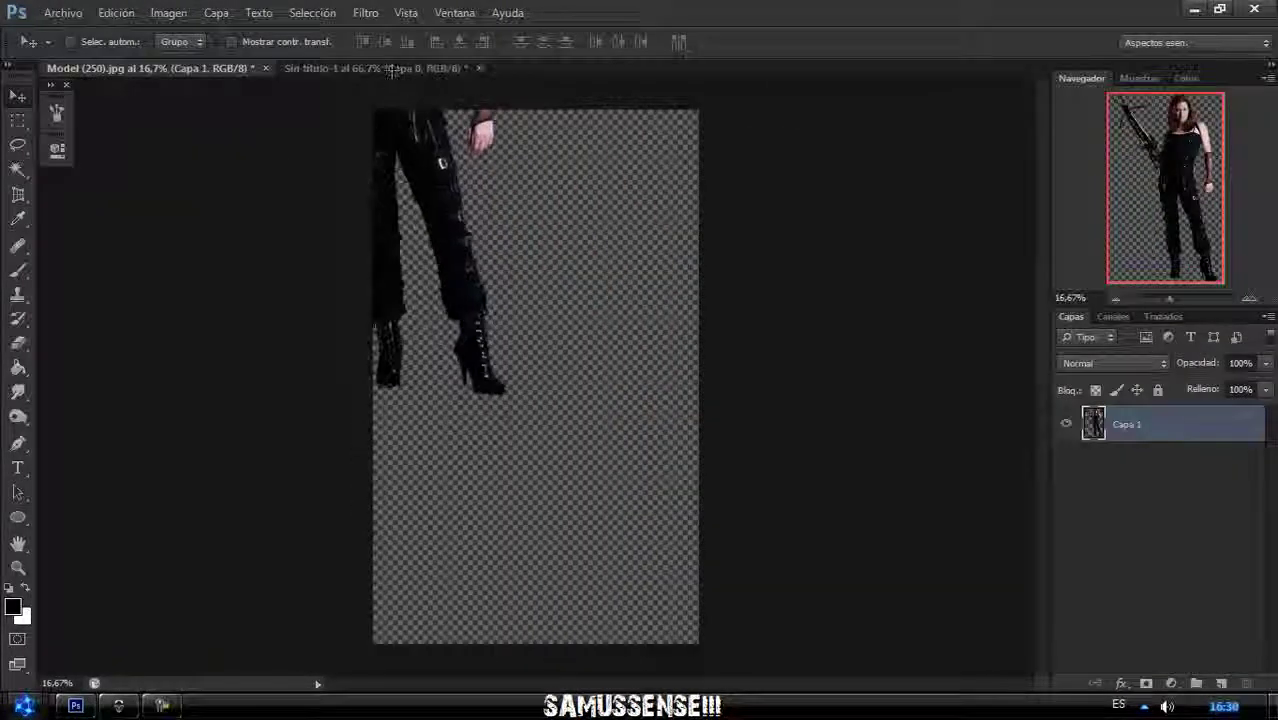
- Drag the model into Sin título-1 and scale her down to fit the canvas
{"action": "left_click_drag", "start_coordinate": [175, 62], "coordinate": [530, 380]}
{"action": "left_click", "coordinate": [1115, 297]}
{"action": "key", "text": "ctrl+t"}
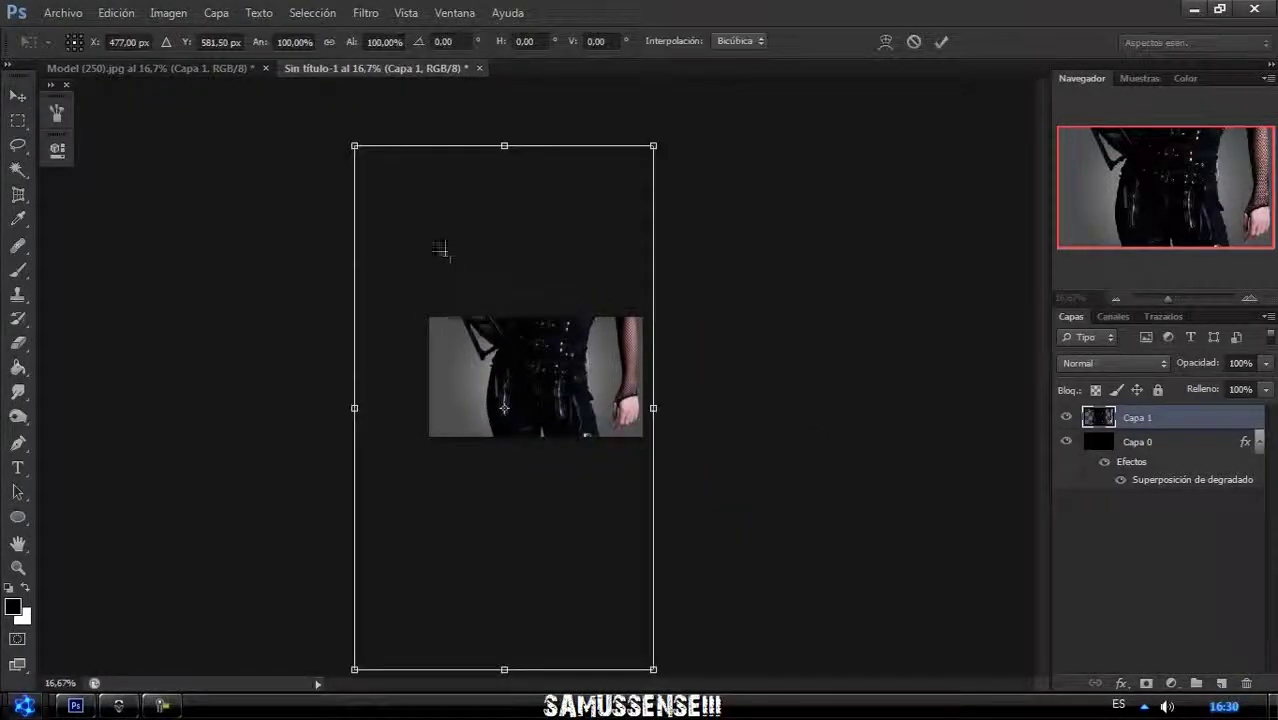
{"action": "mouse_move", "coordinate": [351, 143]}
{"action": "left_mouse_down"}
{"action": "mouse_move", "coordinate": [565, 513]}
{"action": "mouse_move", "coordinate": [485, 280]}
{"action": "mouse_move", "coordinate": [535, 313]}
{"action": "left_mouse_up"}
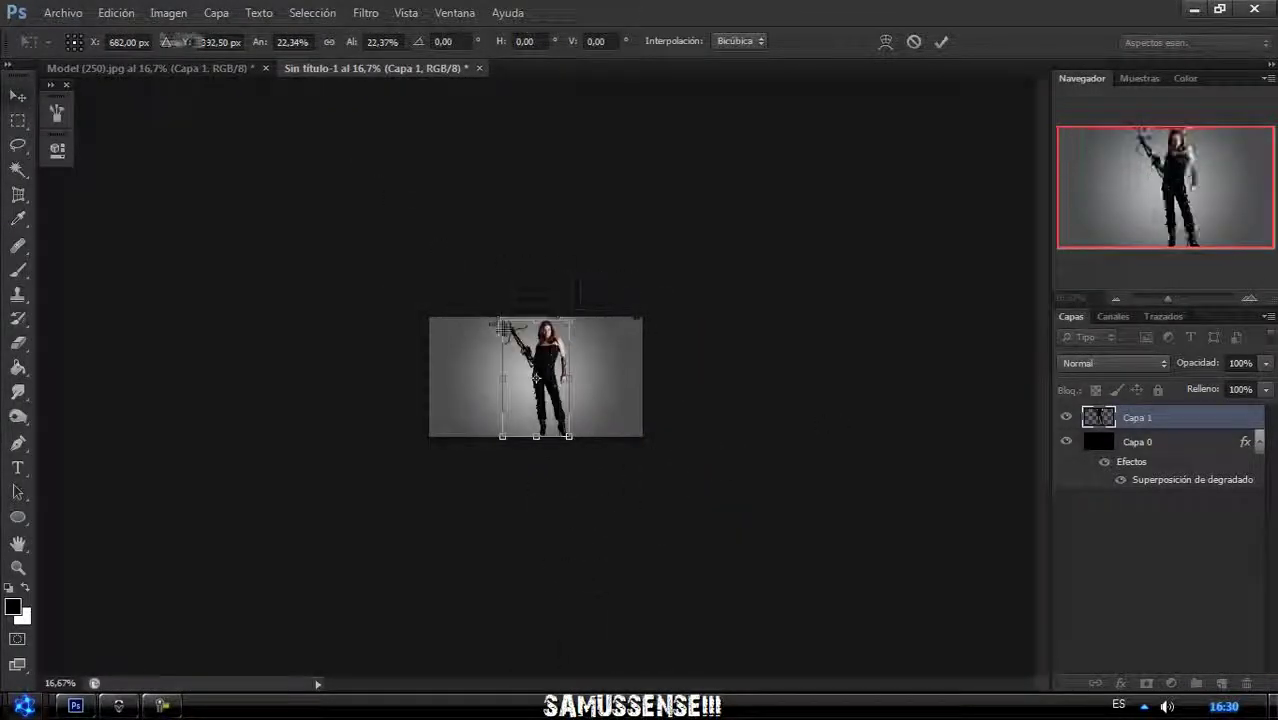
{"action": "key", "text": "Return"}
{"action": "left_click", "coordinate": [1249, 298]}
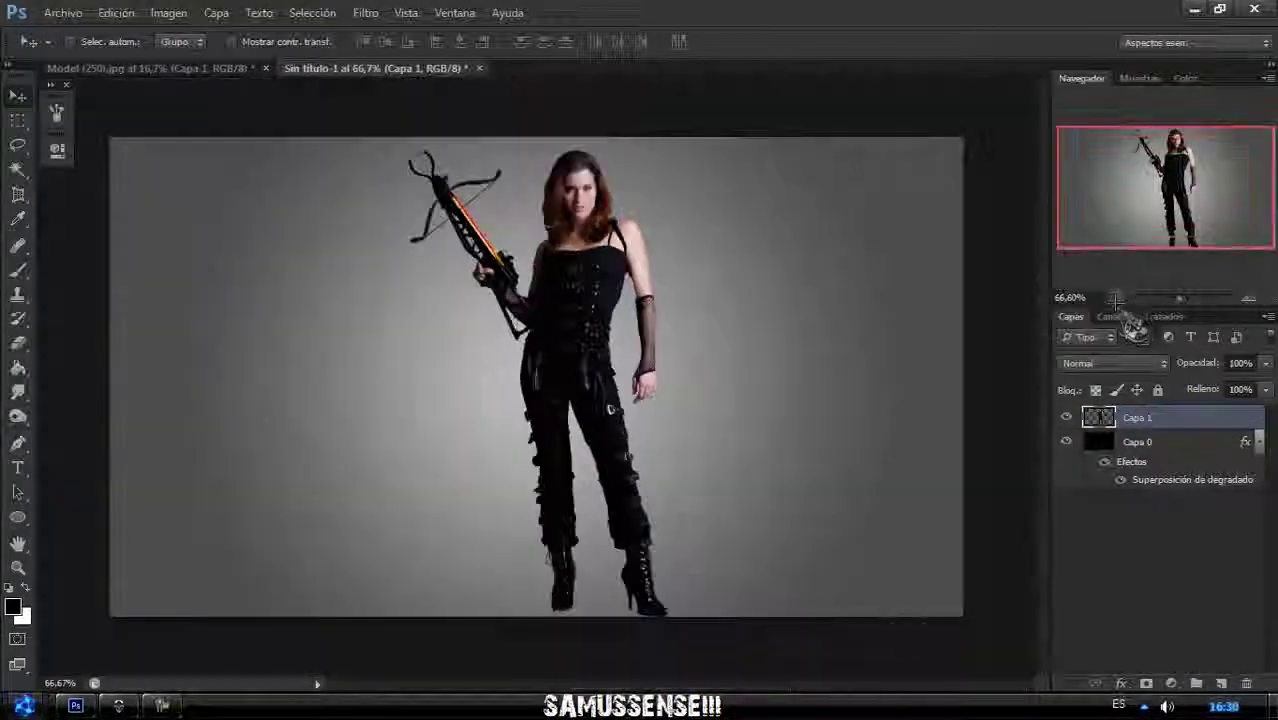
{"action": "left_click_drag", "start_coordinate": [1182, 298], "coordinate": [1179, 298]}
{"action": "left_click", "coordinate": [1258, 441]}
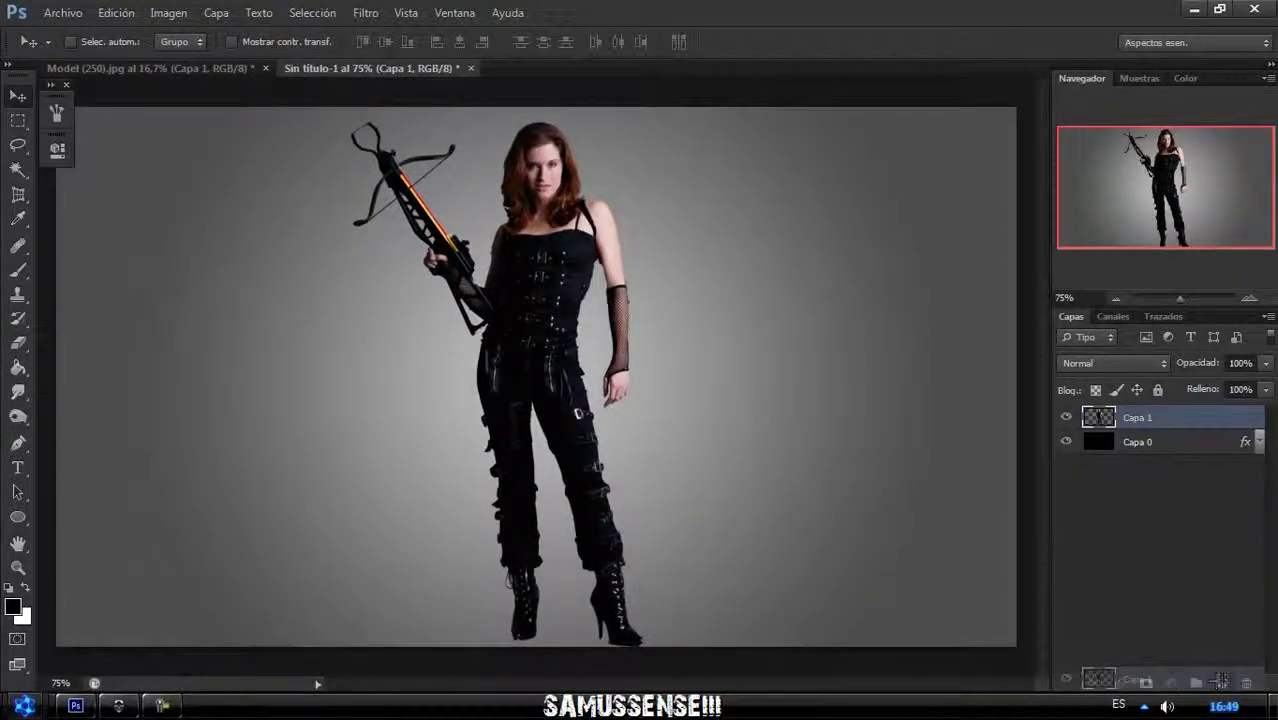
- Duplicate the model layer and set its Lightness to -100 for a black silhouette
{"action": "key", "text": "ctrl+j"}
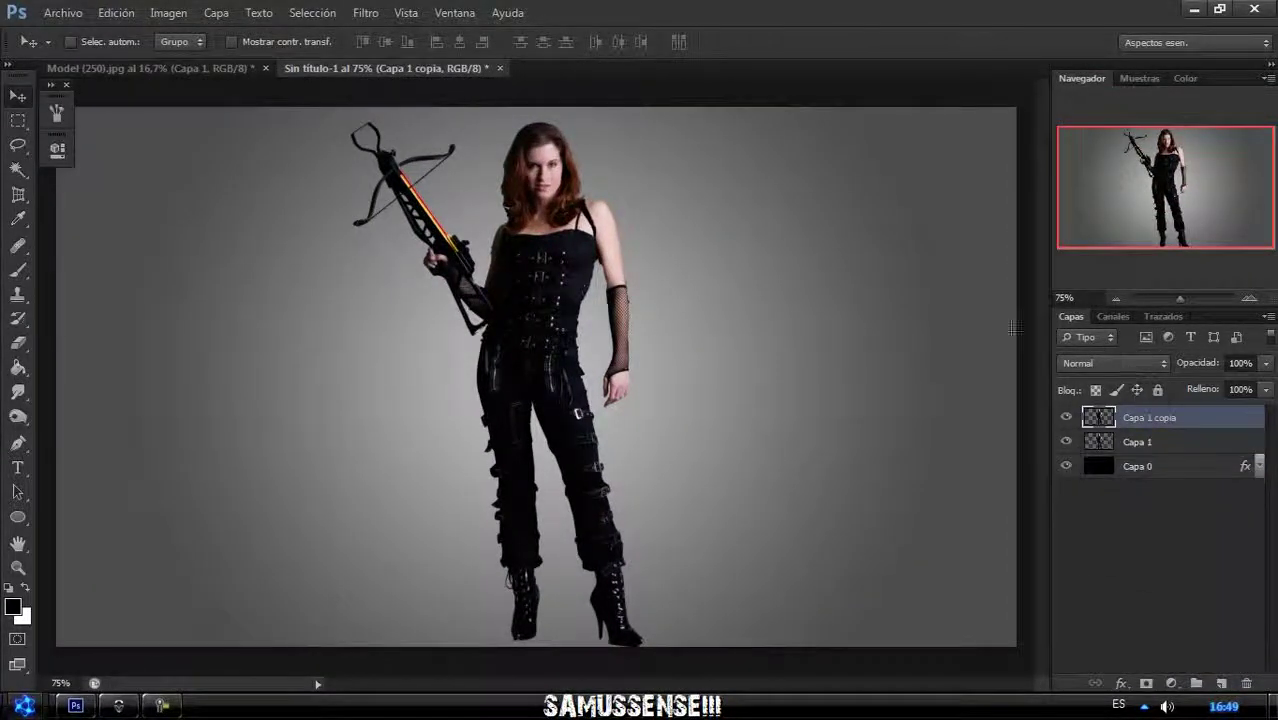
{"action": "key", "text": "ctrl+u"}
{"action": "key", "text": "Tab"}
{"action": "key", "text": "Tab"}
{"action": "type", "text": "-100"}
{"action": "key", "text": "Return"}
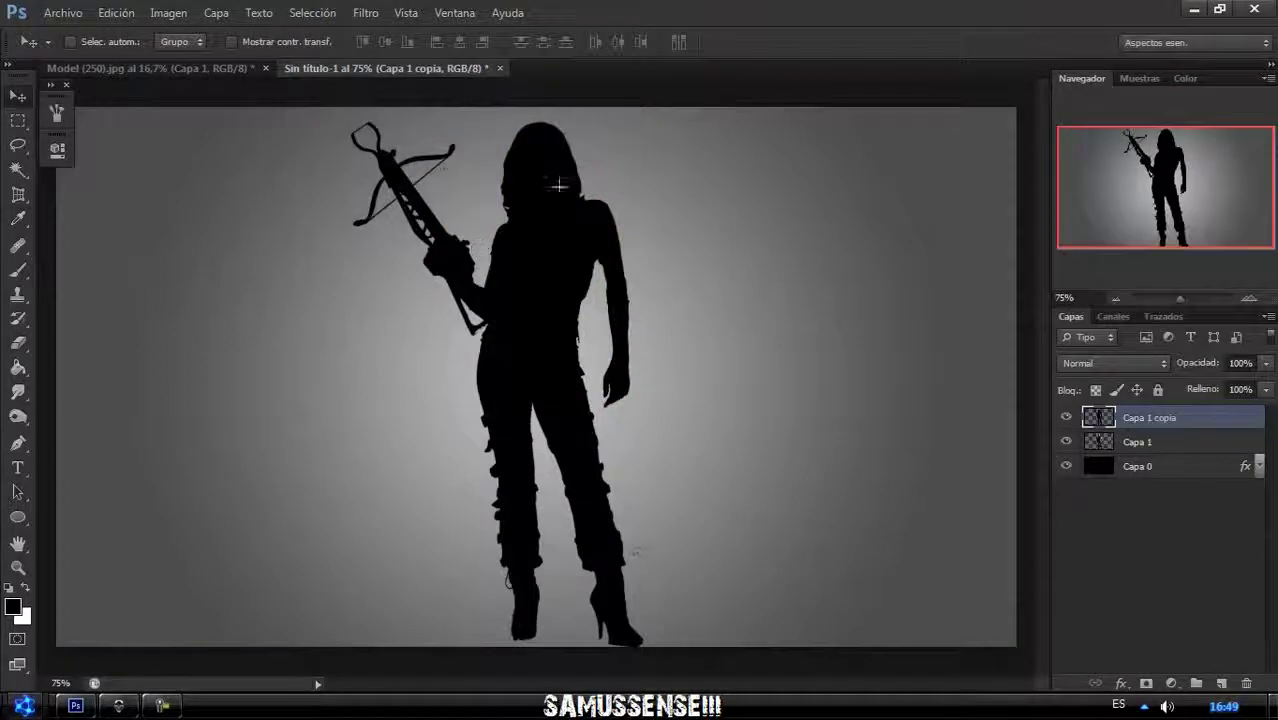
- Skew and distort the silhouette so it lies flat across the floor to the left
{"action": "key", "text": "ctrl+t"}
{"action": "right_click", "coordinate": [495, 120]}
{"action": "left_click", "coordinate": [540, 260]}
{"action": "left_click_drag", "start_coordinate": [495, 120], "coordinate": [75, 120]}
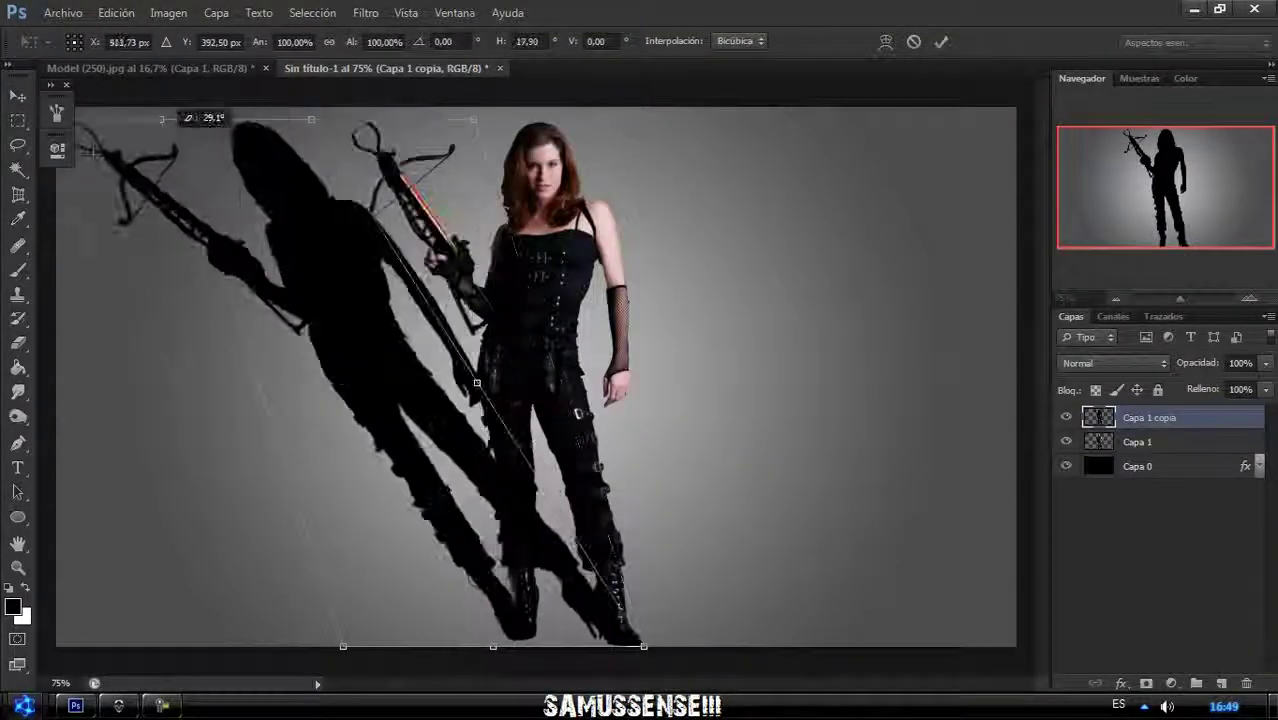
{"action": "left_click", "coordinate": [1115, 298]}
{"action": "left_click_drag", "start_coordinate": [228, 205], "coordinate": [455, 492]}
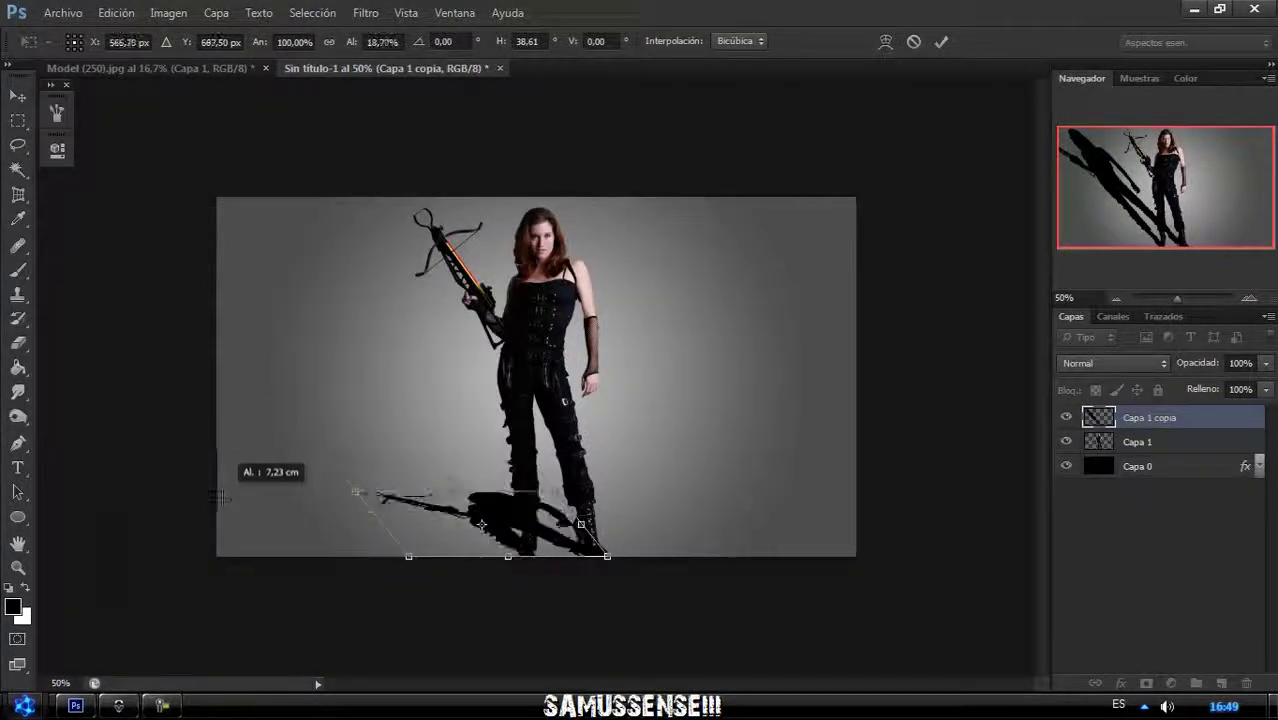
{"action": "right_click", "coordinate": [530, 383]}
{"action": "left_click_drag", "start_coordinate": [355, 492], "coordinate": [154, 491]}
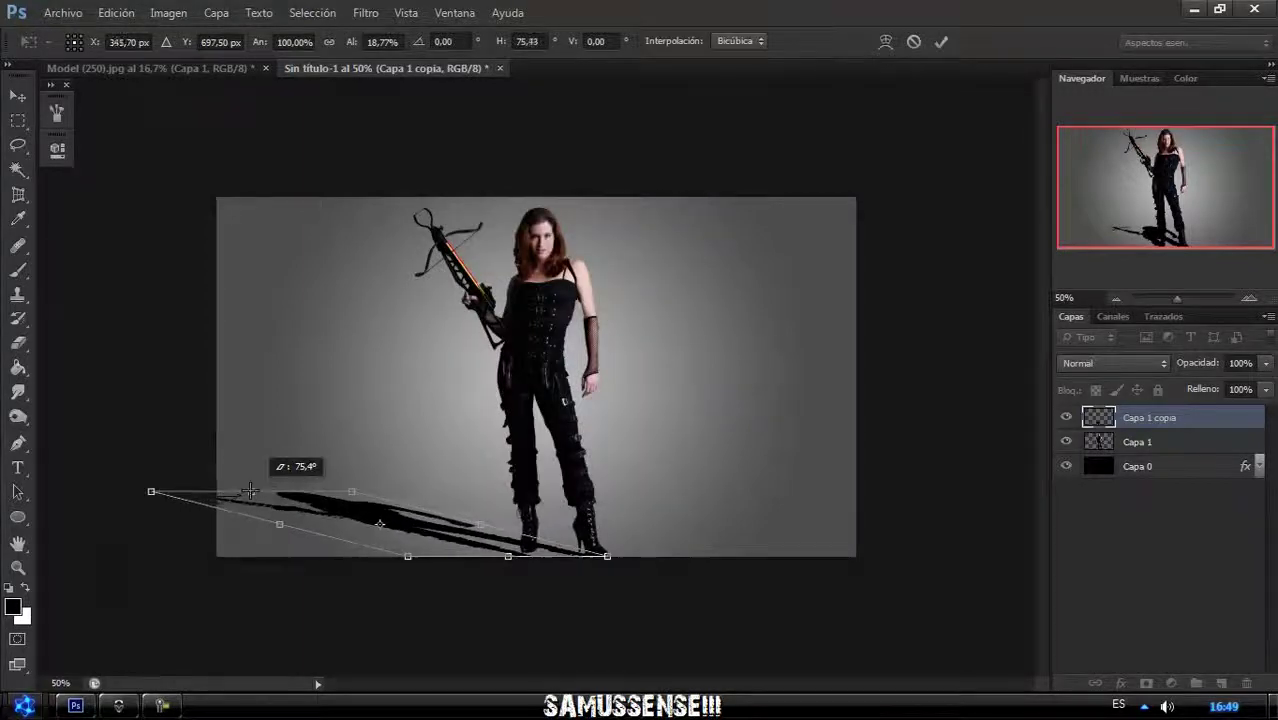
{"action": "key", "text": "Return"}
- Move the shadow below the model, lower its opacity and apply Gaussian Blur
{"action": "key", "text": "ctrl+bracketleft"}
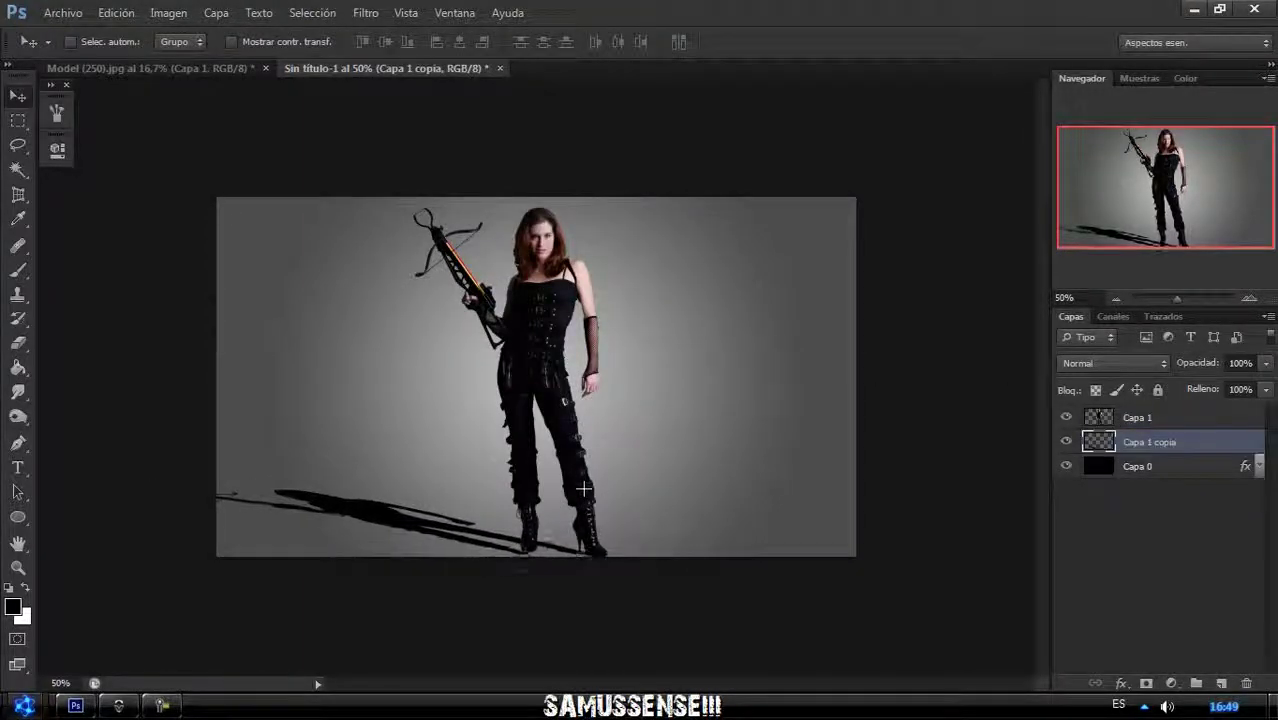
{"action": "left_click_drag", "start_coordinate": [1265, 376], "coordinate": [1227, 400]}
{"action": "left_click", "coordinate": [365, 12]}
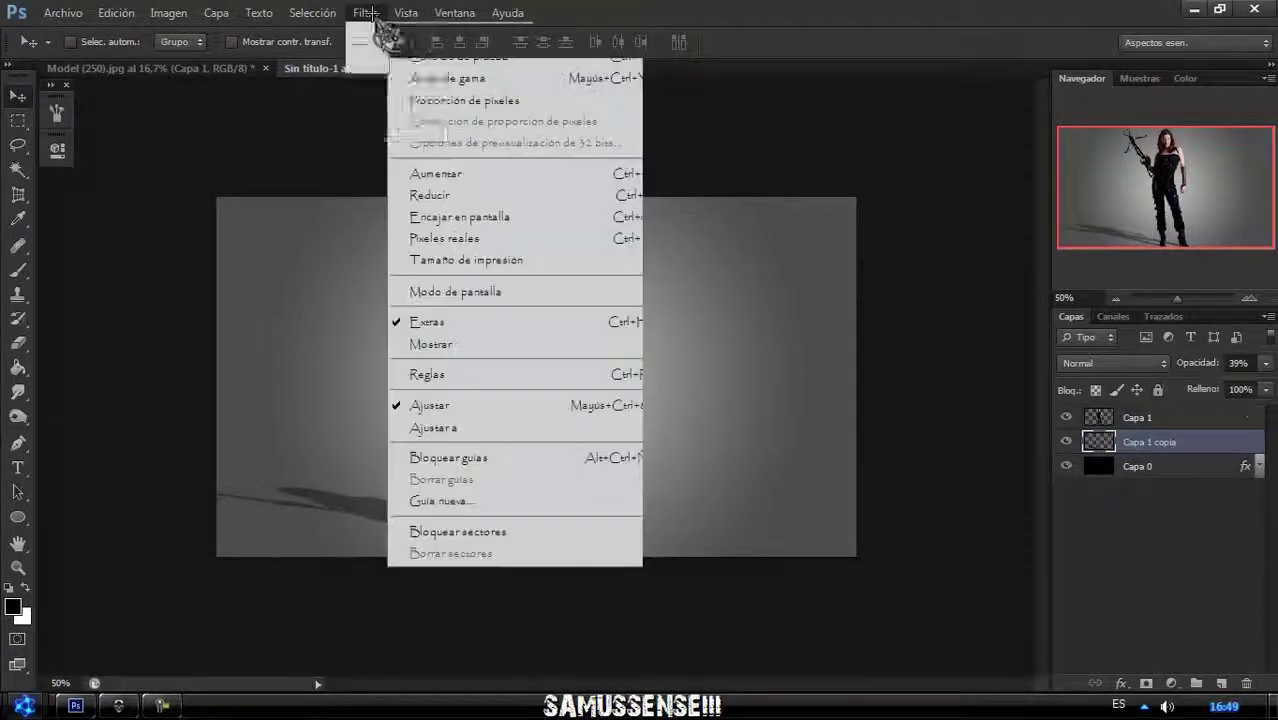
{"action": "left_click", "coordinate": [776, 503]}
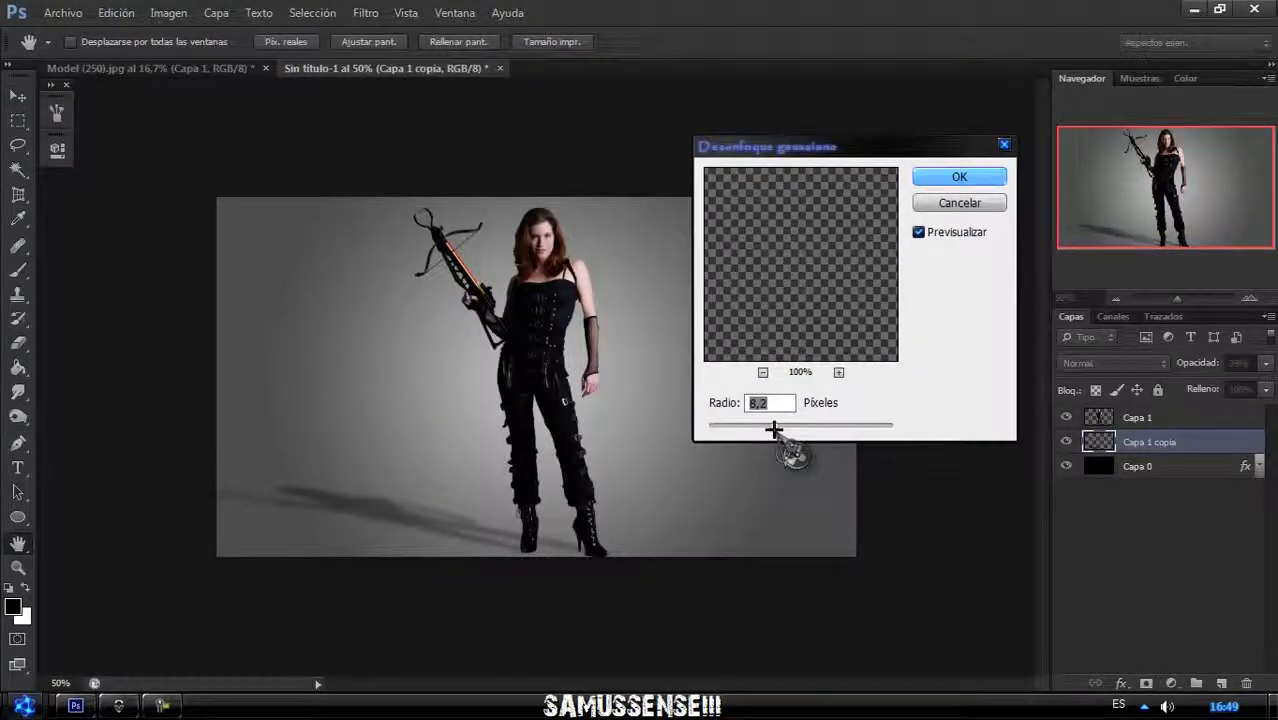
{"action": "left_click", "coordinate": [950, 178]}
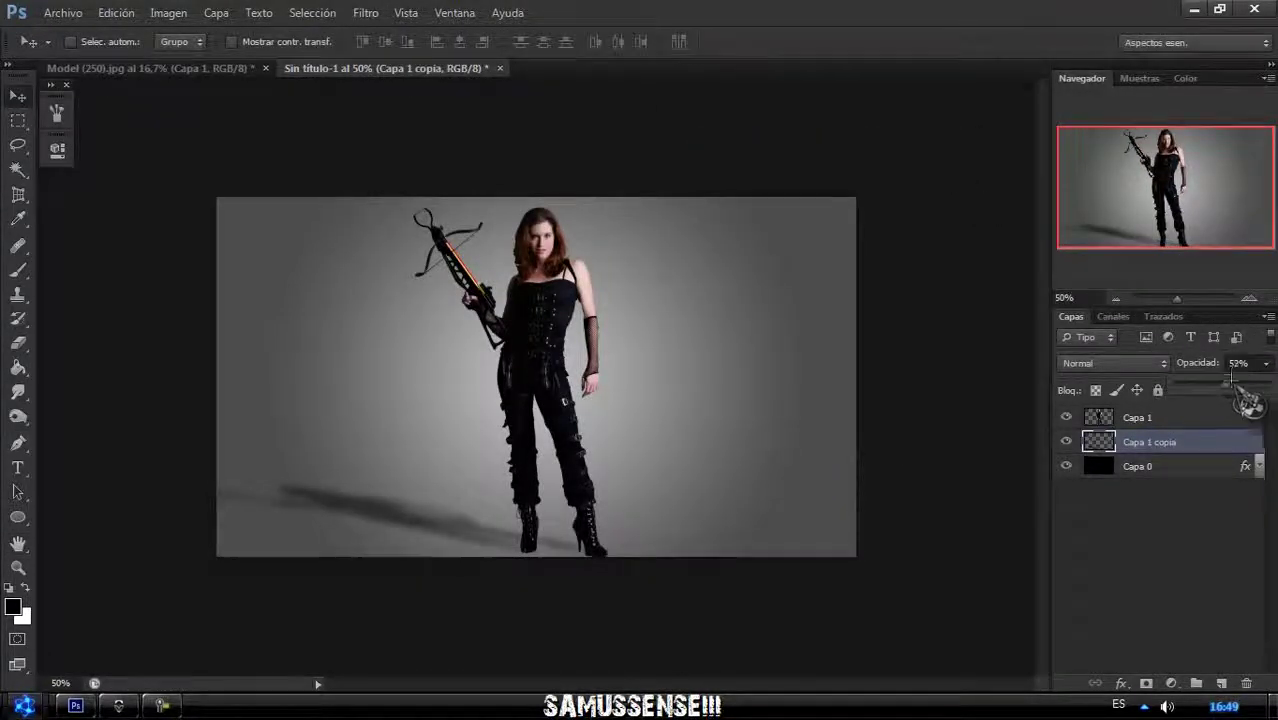
- Erase the far end of the shadow with a soft eraser
{"action": "left_click", "coordinate": [17, 342]}
{"action": "left_click", "coordinate": [120, 337]}
{"action": "right_click", "coordinate": [650, 481]}
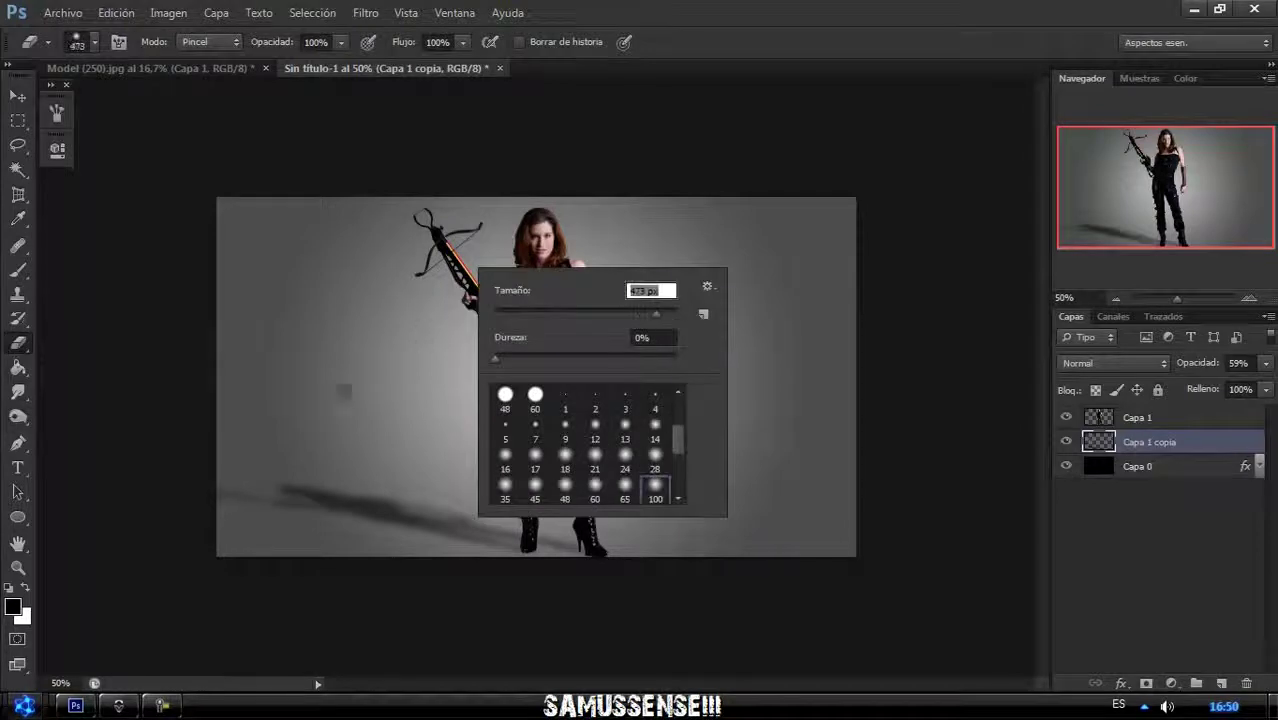
{"action": "left_click", "coordinate": [242, 408]}
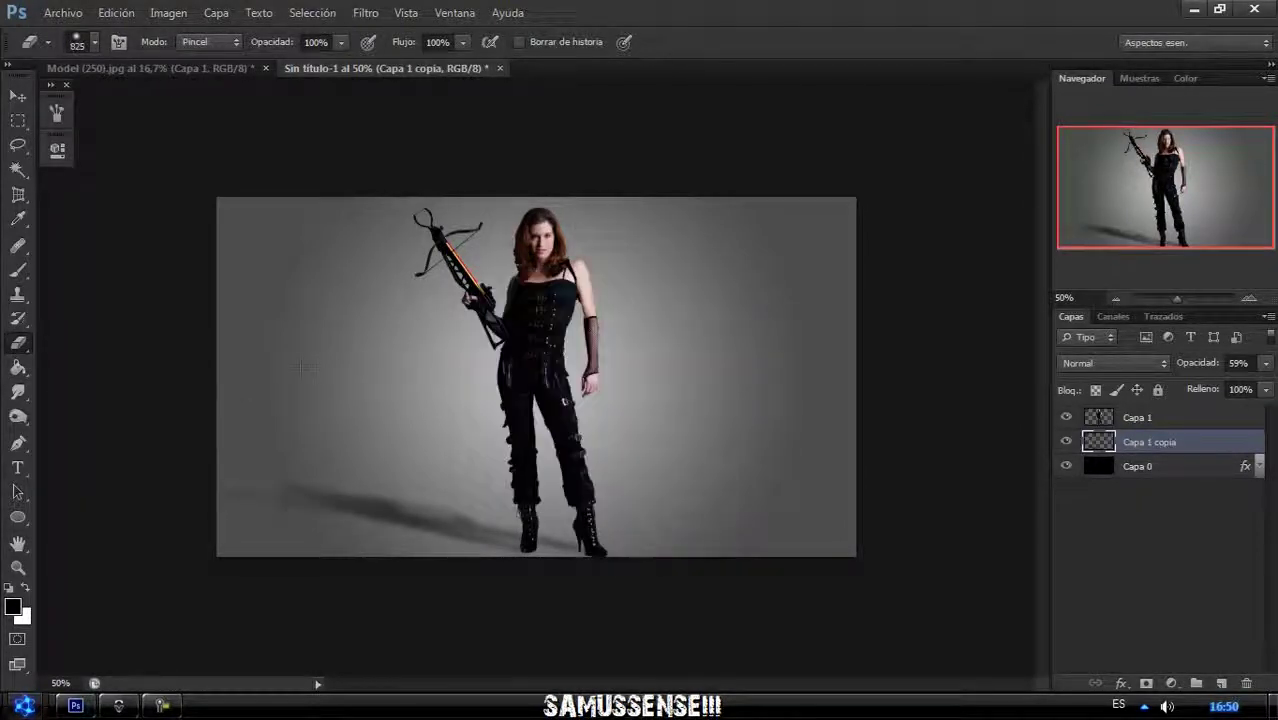
{"action": "left_click", "coordinate": [1245, 297]}
- Save the Model (250).jpg cut-out in PNG format, then return to the composite
{"action": "left_click", "coordinate": [230, 68]}
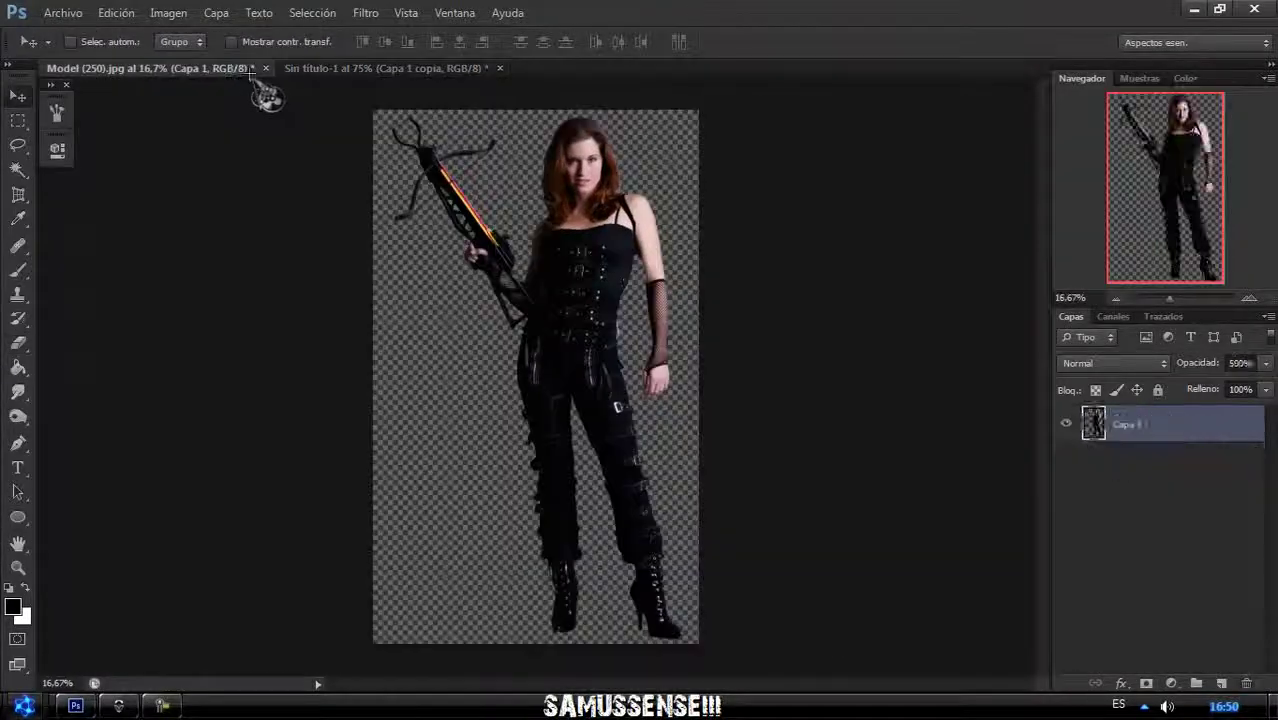
{"action": "key", "text": "ctrl+shift+s"}
{"action": "left_click", "coordinate": [252, 460]}
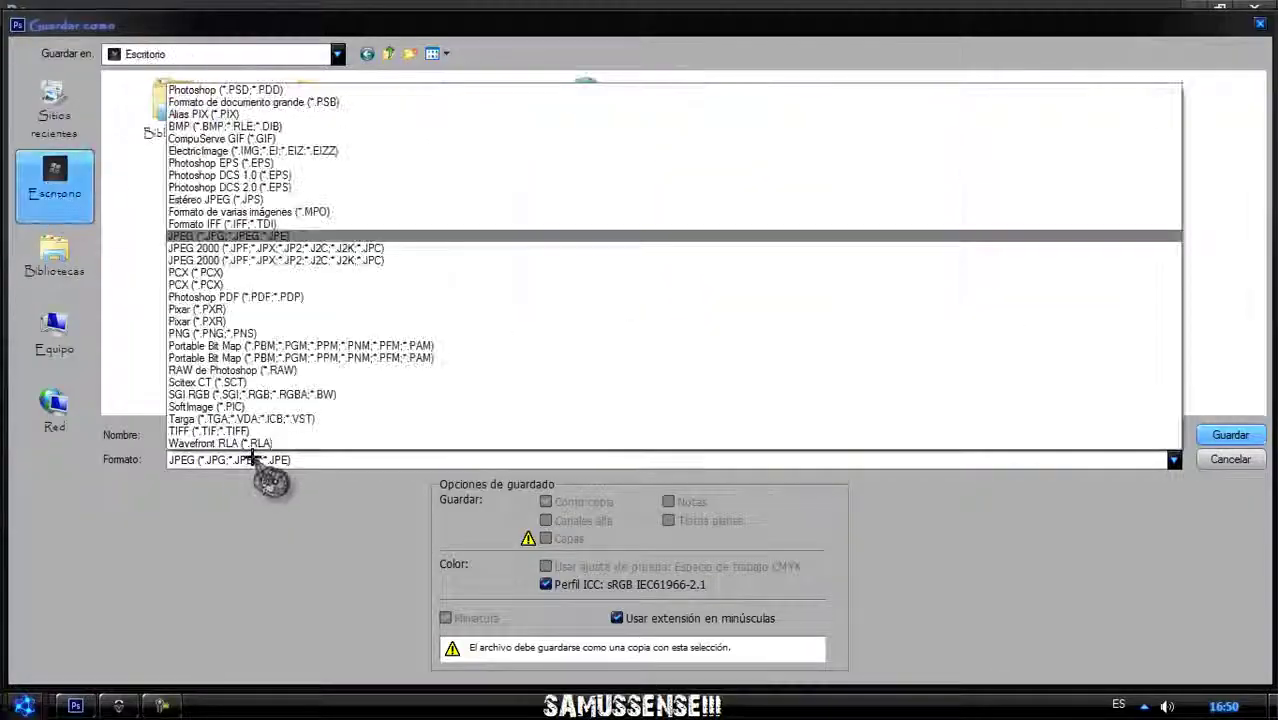
{"action": "left_click", "coordinate": [228, 333]}
{"action": "left_click", "coordinate": [1230, 435]}
{"action": "key", "text": "Return"}
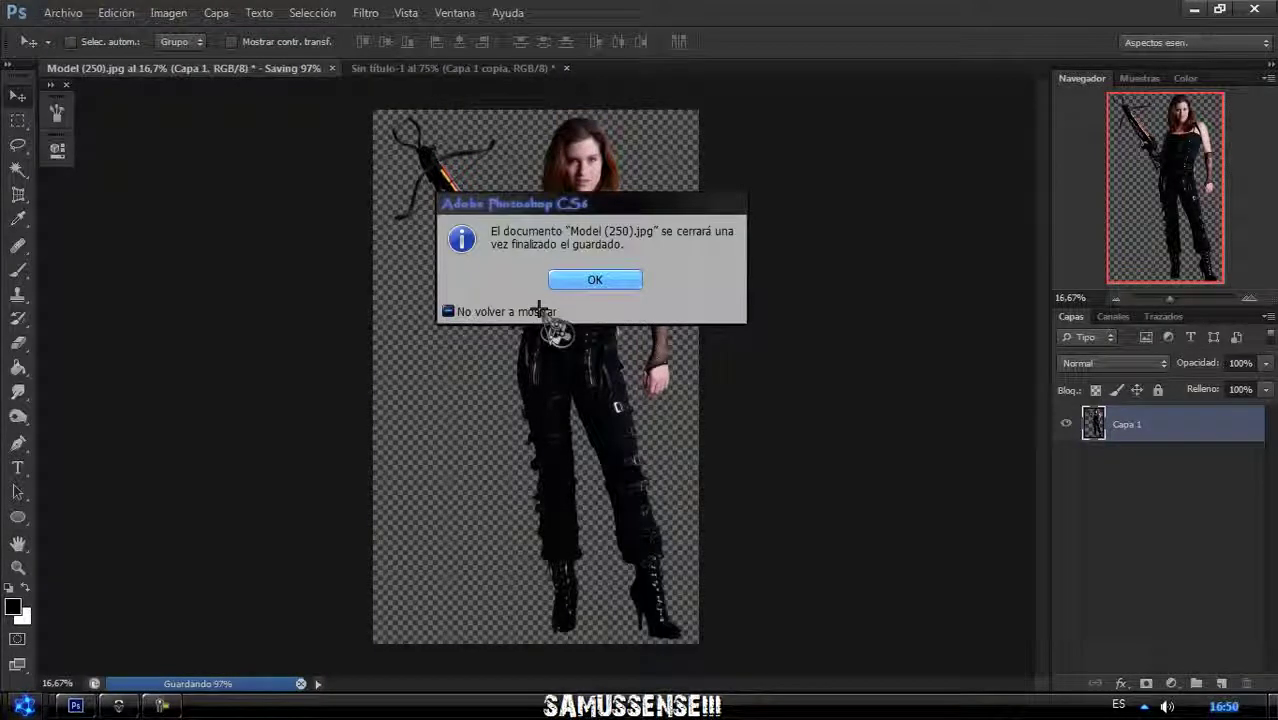
{"action": "left_click", "coordinate": [574, 278]}
{"action": "left_click", "coordinate": [440, 68]}
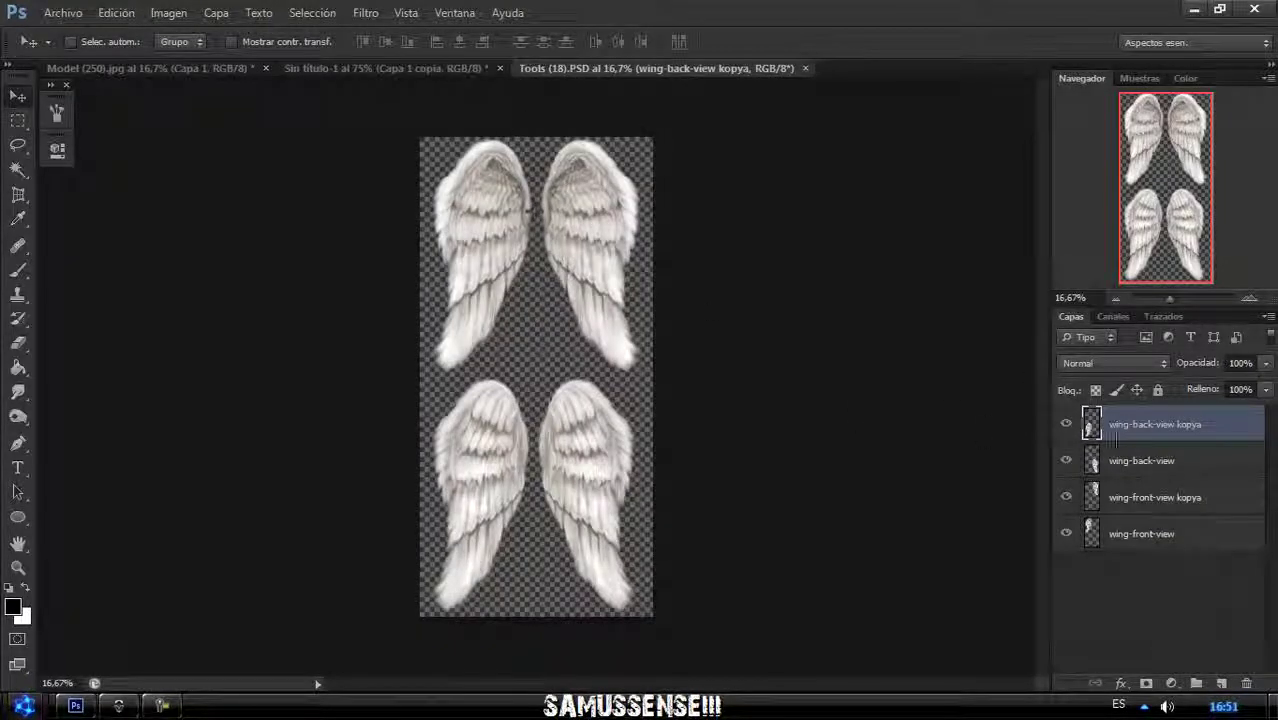
- Drag the two front-view wing layers into the composite and close the model and wings files
{"action": "left_click", "coordinate": [1141, 460], "text": "shift"}
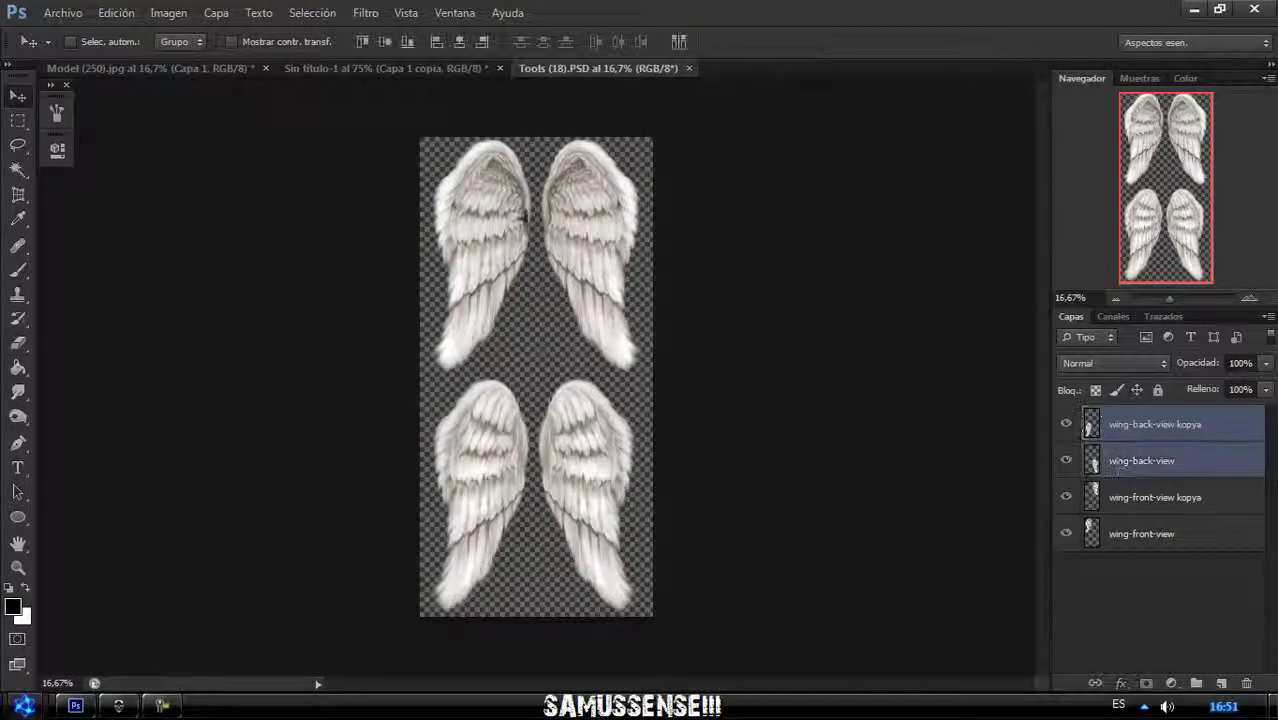
{"action": "left_click", "coordinate": [1154, 497]}
{"action": "left_click", "coordinate": [1141, 533], "text": "shift"}
{"action": "mouse_move", "coordinate": [530, 250]}
{"action": "left_mouse_down"}
{"action": "mouse_move", "coordinate": [200, 70]}
{"action": "mouse_move", "coordinate": [560, 150]}
{"action": "left_mouse_up"}
{"action": "left_click", "coordinate": [265, 67]}
{"action": "left_click", "coordinate": [643, 279]}
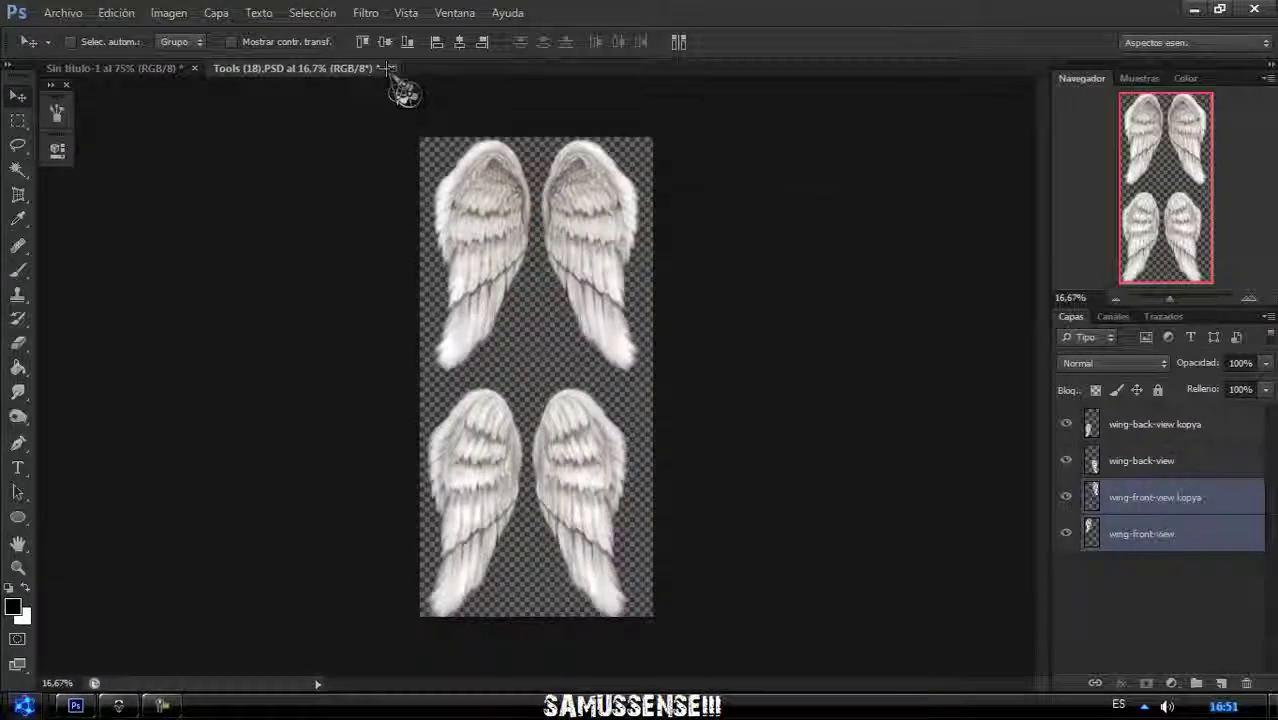
{"action": "left_click", "coordinate": [391, 67]}
{"action": "left_click", "coordinate": [643, 279]}
- Scale the wings down to fit behind the model and nudge them into place
{"action": "left_click", "coordinate": [1115, 300]}
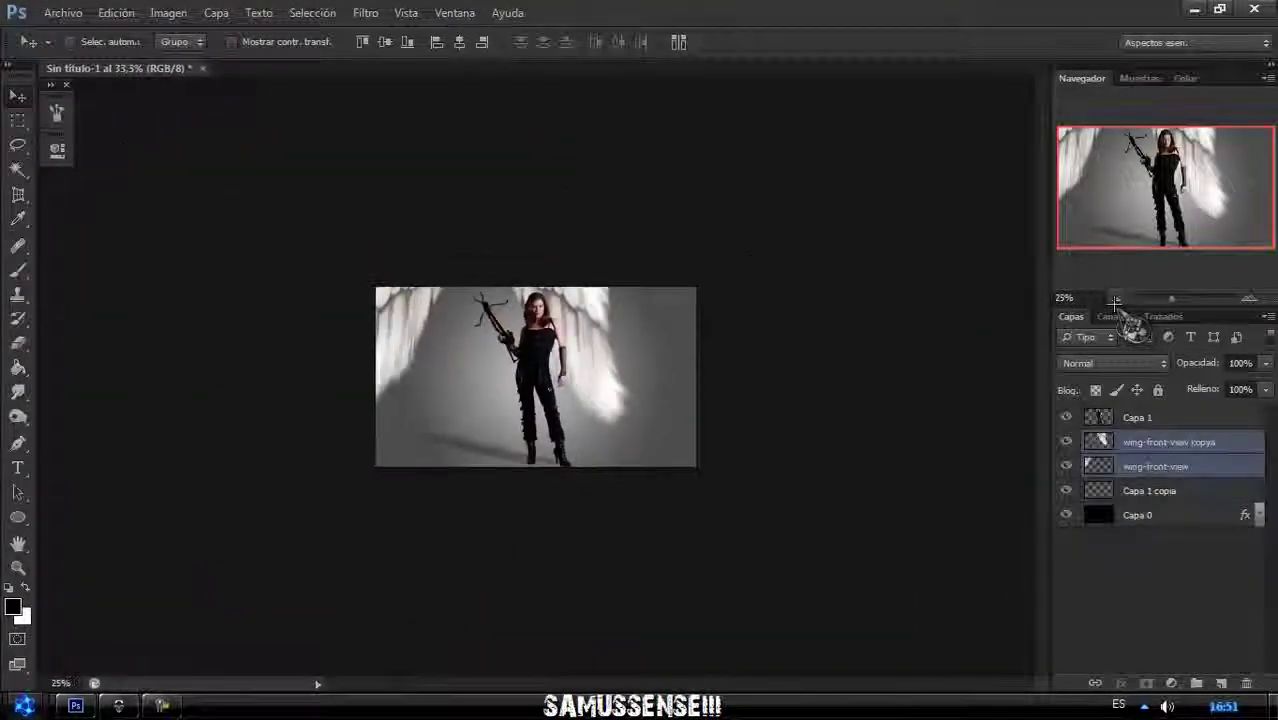
{"action": "key", "text": "ctrl+t"}
{"action": "left_click_drag", "start_coordinate": [642, 434], "coordinate": [567, 387]}
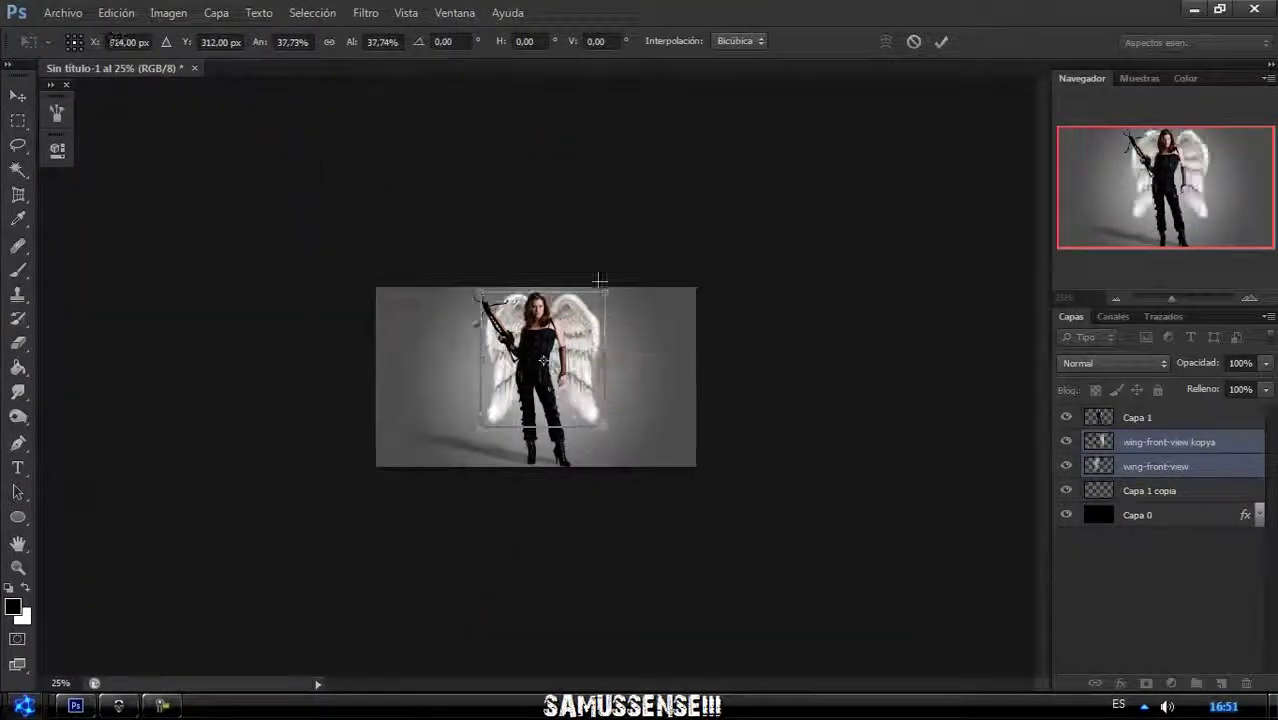
{"action": "left_click_drag", "start_coordinate": [596, 287], "coordinate": [599, 277]}
{"action": "key", "text": "Return"}
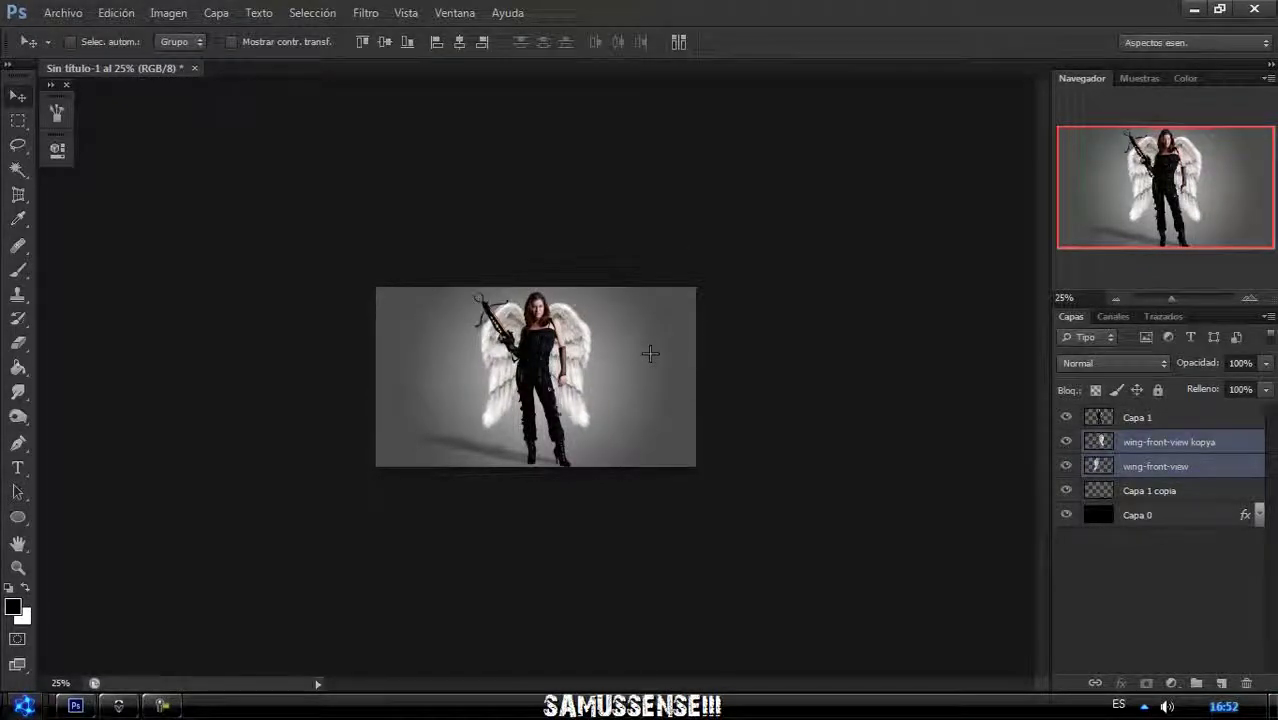
{"action": "type", "text": "75"}
{"action": "key", "text": "Return"}
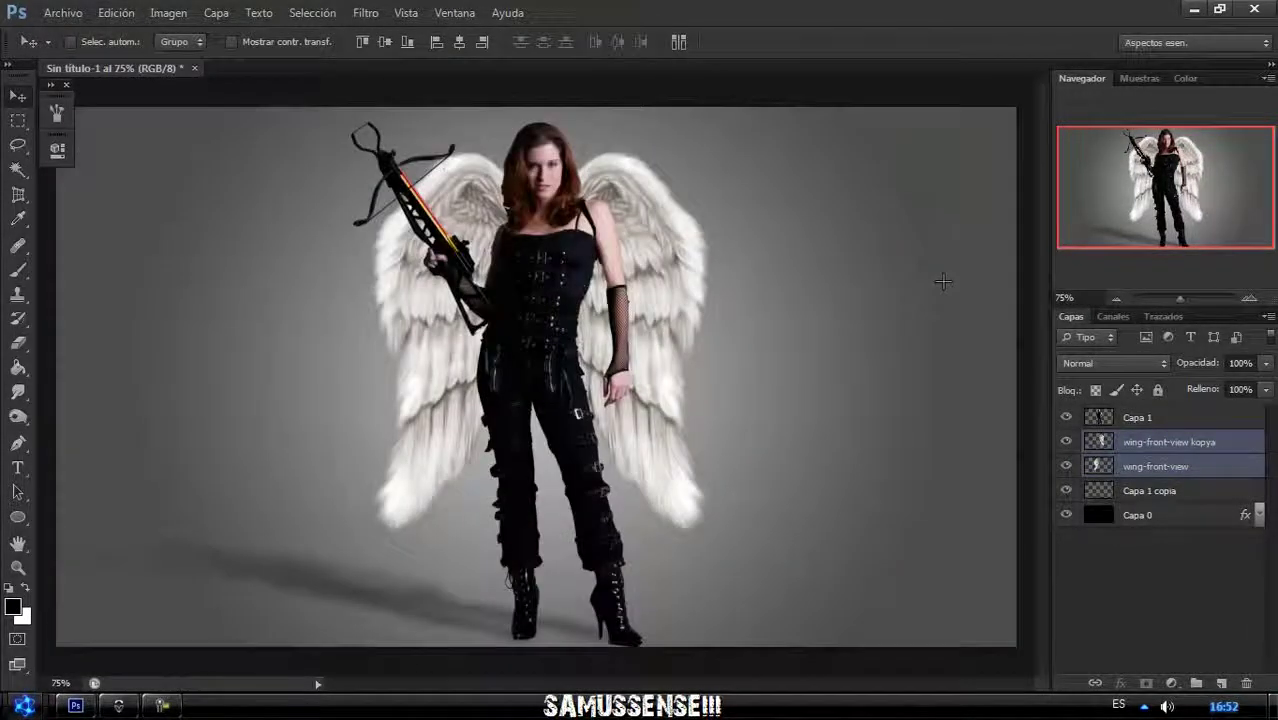
{"action": "left_click_drag", "start_coordinate": [686, 294], "coordinate": [692, 296]}
- Move Capa 1 copia above the wing layers and shift both wings slightly left
{"action": "left_click_drag", "start_coordinate": [1100, 490], "coordinate": [1133, 432]}
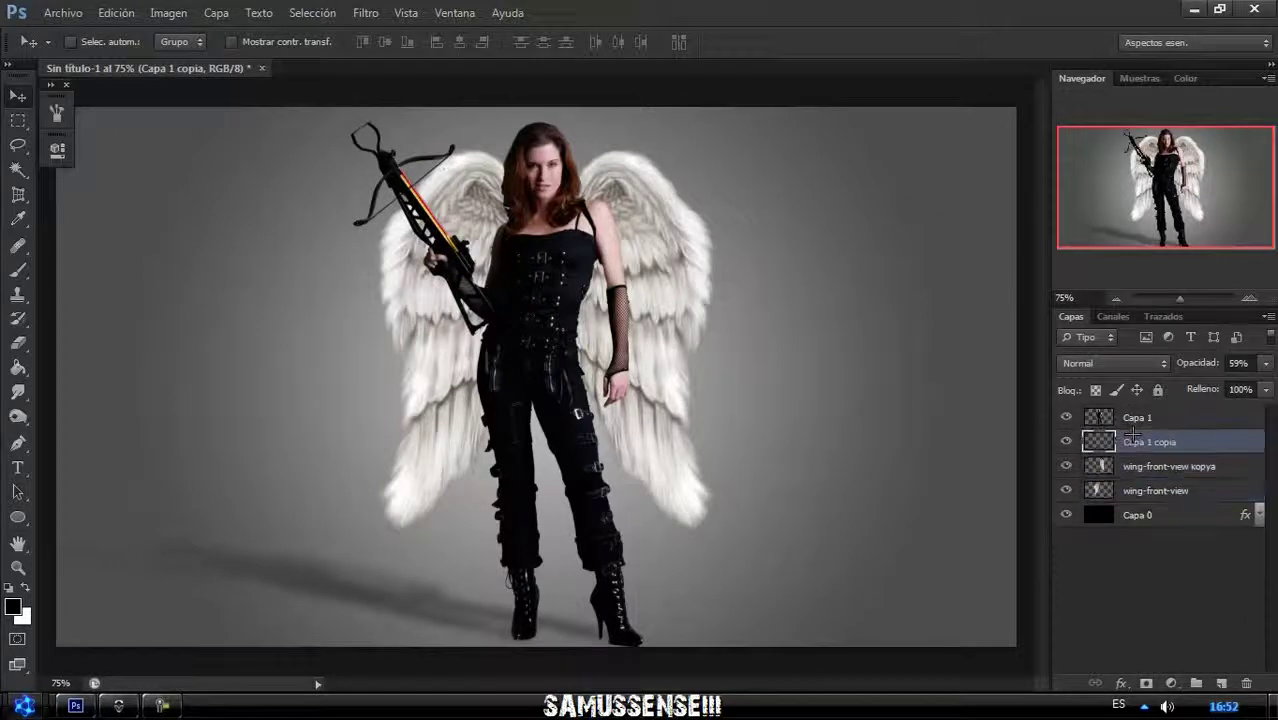
{"action": "left_click", "coordinate": [1168, 466]}
{"action": "left_click", "coordinate": [1155, 490], "text": "shift"}
{"action": "left_click_drag", "start_coordinate": [782, 422], "coordinate": [774, 422]}
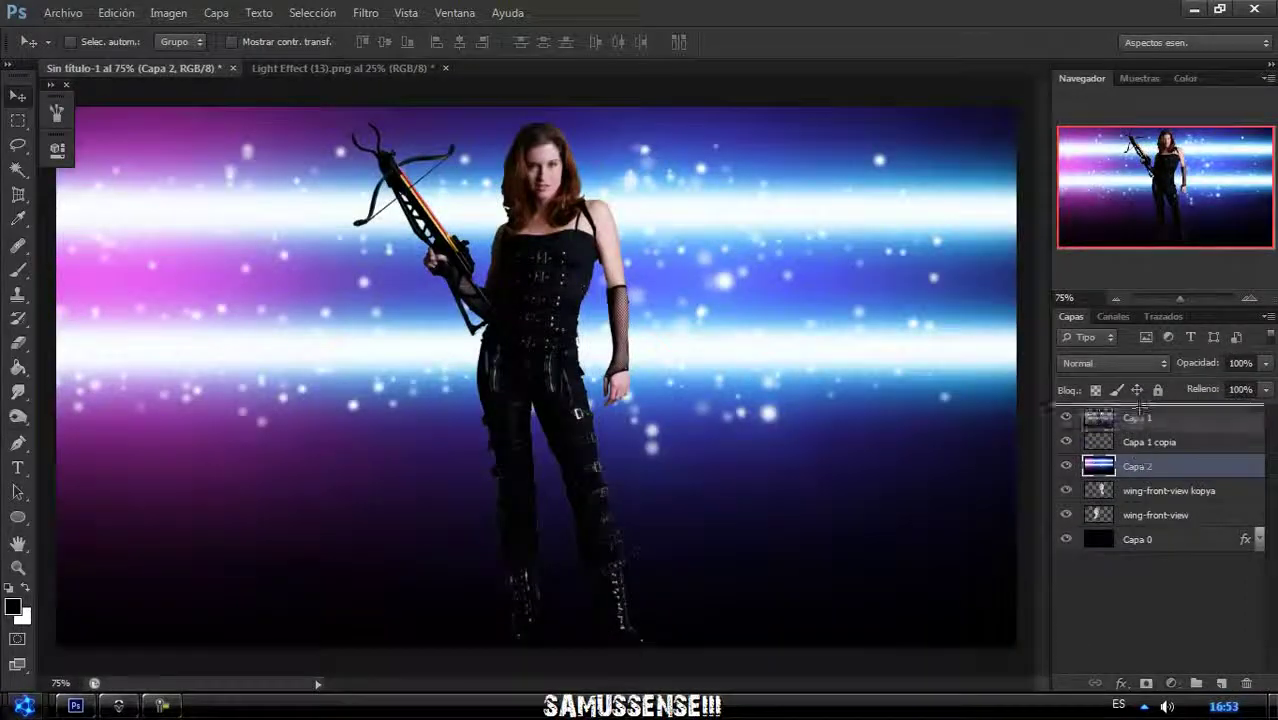
- Set Capa 2 to Trama and scale it into narrow light streaks across the angel
{"action": "left_click", "coordinate": [1113, 363]}
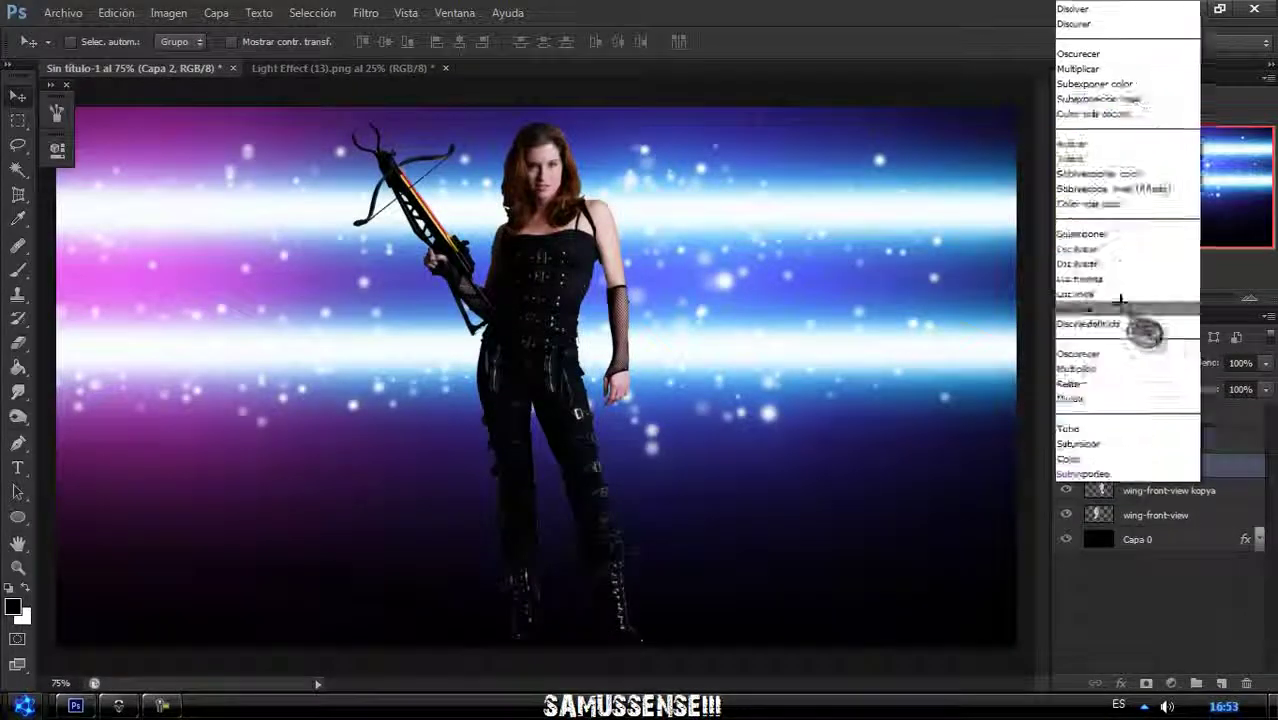
{"action": "left_click", "coordinate": [1120, 300]}
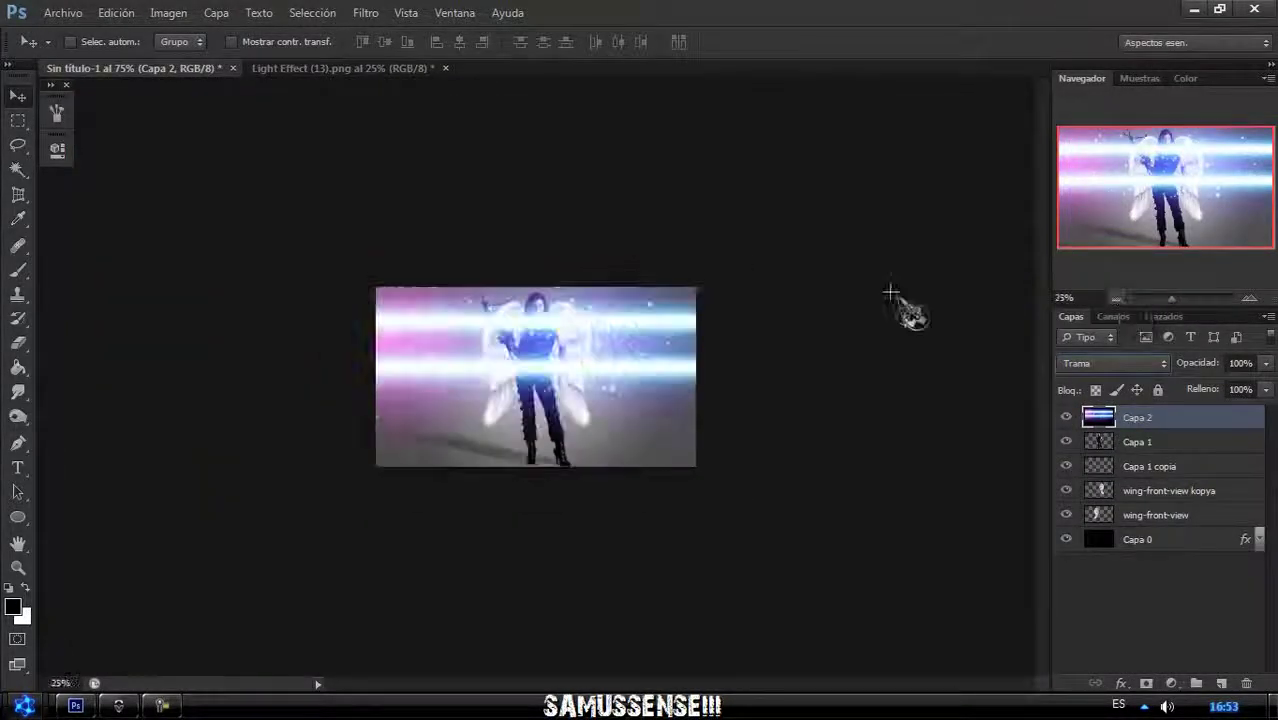
{"action": "key", "text": "ctrl+t"}
{"action": "left_click_drag", "start_coordinate": [890, 292], "coordinate": [613, 352]}
{"action": "key", "text": "Return"}
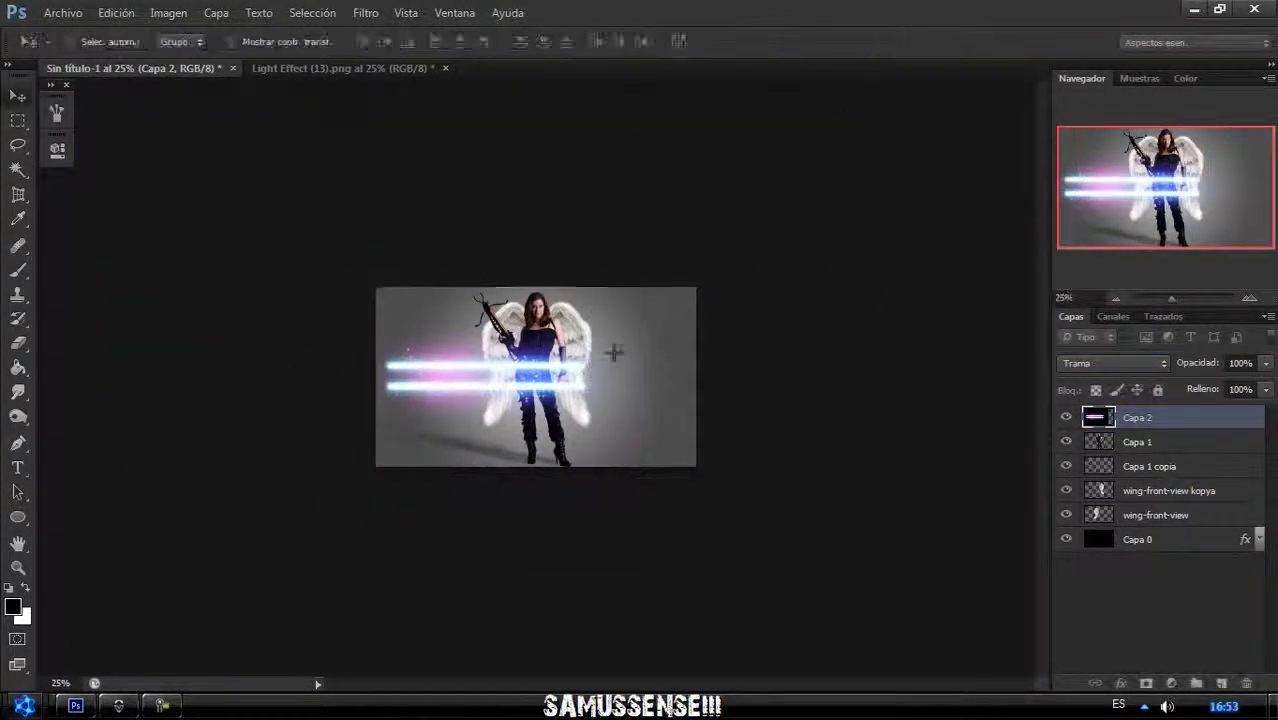
{"action": "key", "text": "ctrl+0"}
- Close Light Effect (13) without saving and set Capa 3 to Trama just above Capa 0
{"action": "left_click", "coordinate": [445, 68]}
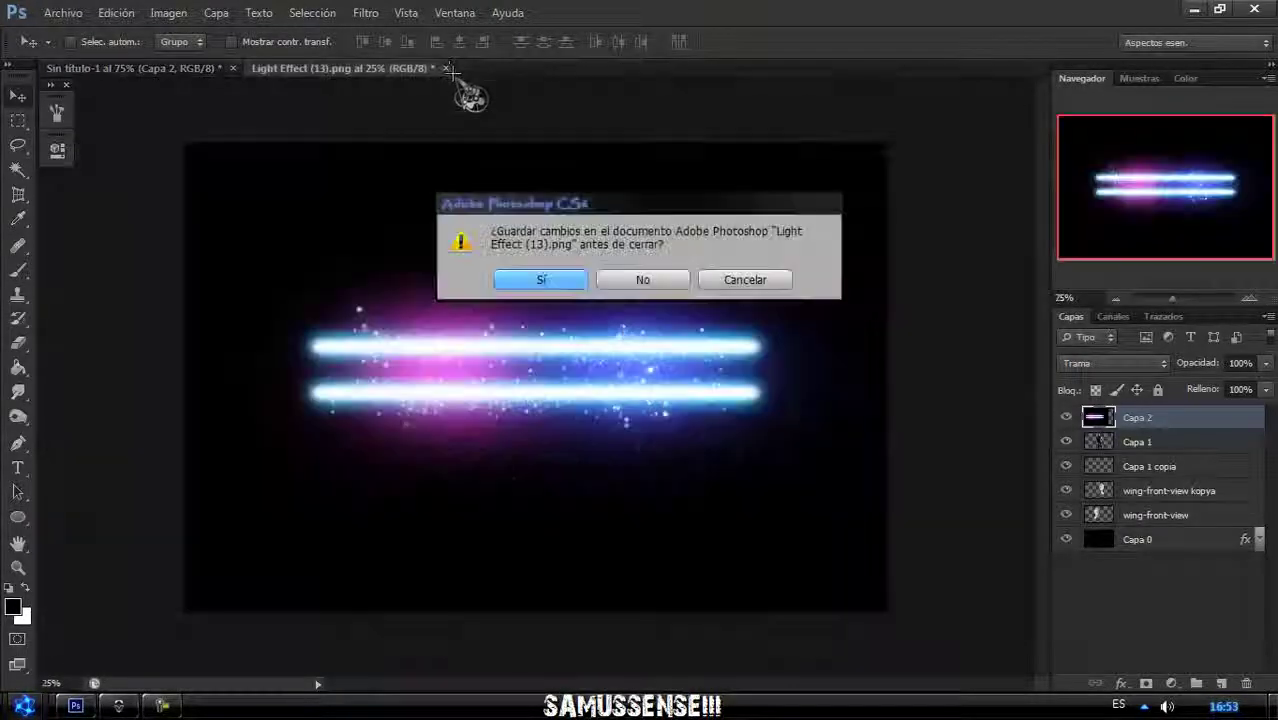
{"action": "left_click", "coordinate": [651, 281]}
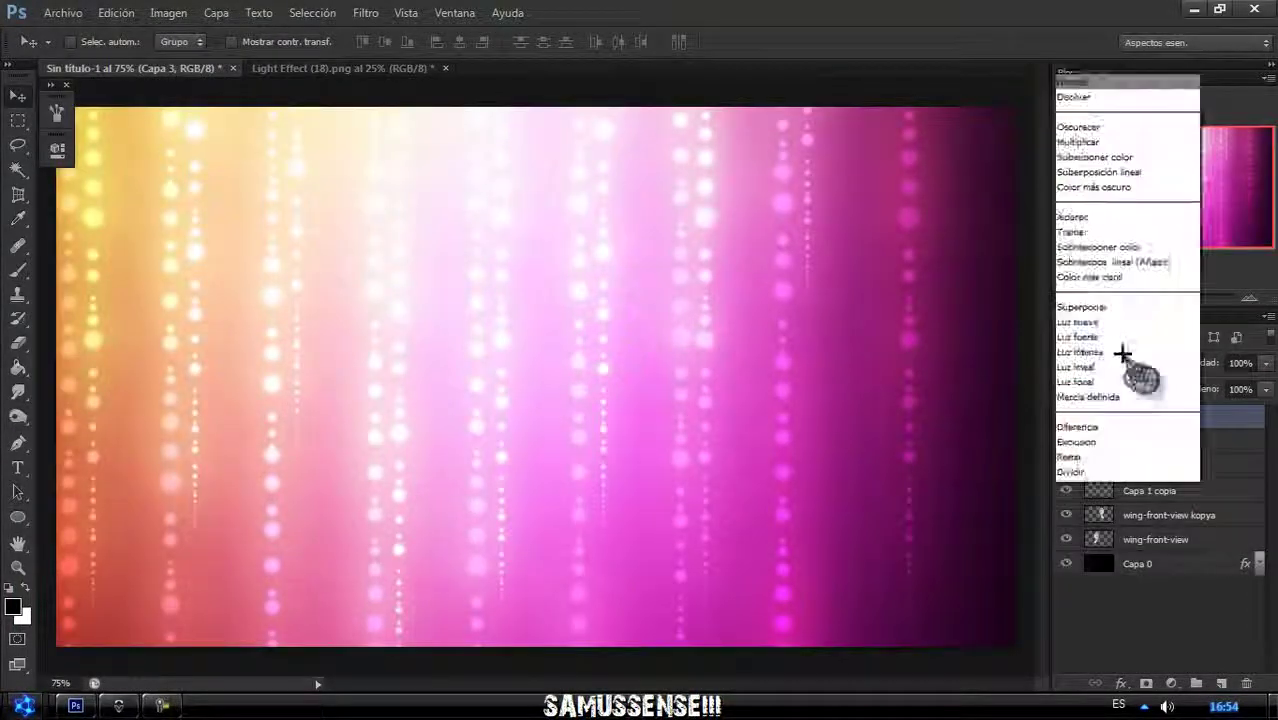
{"action": "left_click", "coordinate": [1100, 228]}
{"action": "left_click_drag", "start_coordinate": [1133, 417], "coordinate": [1137, 552]}
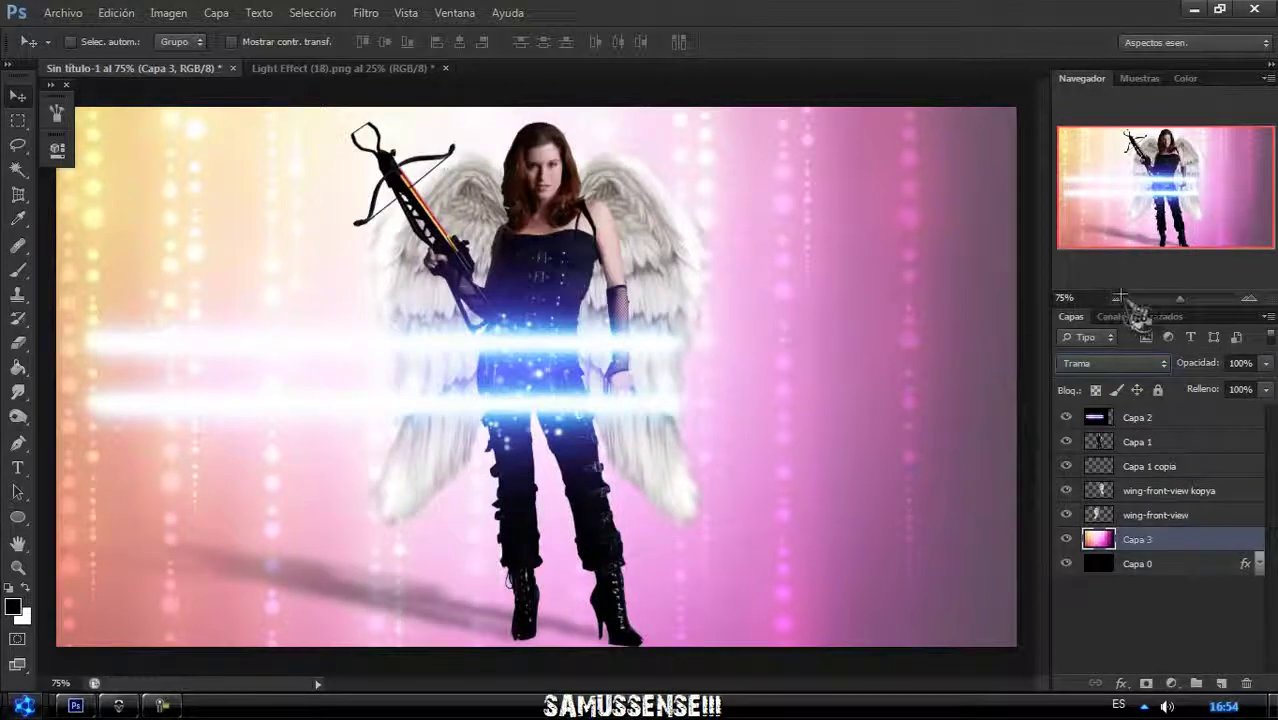
- Scale and reposition the Capa 3 light behind the angel
{"action": "left_click_drag", "start_coordinate": [1138, 300], "coordinate": [1125, 299]}
{"action": "key", "text": "ctrl+t"}
{"action": "left_click_drag", "start_coordinate": [536, 408], "coordinate": [485, 371]}
{"action": "key", "text": "Return"}
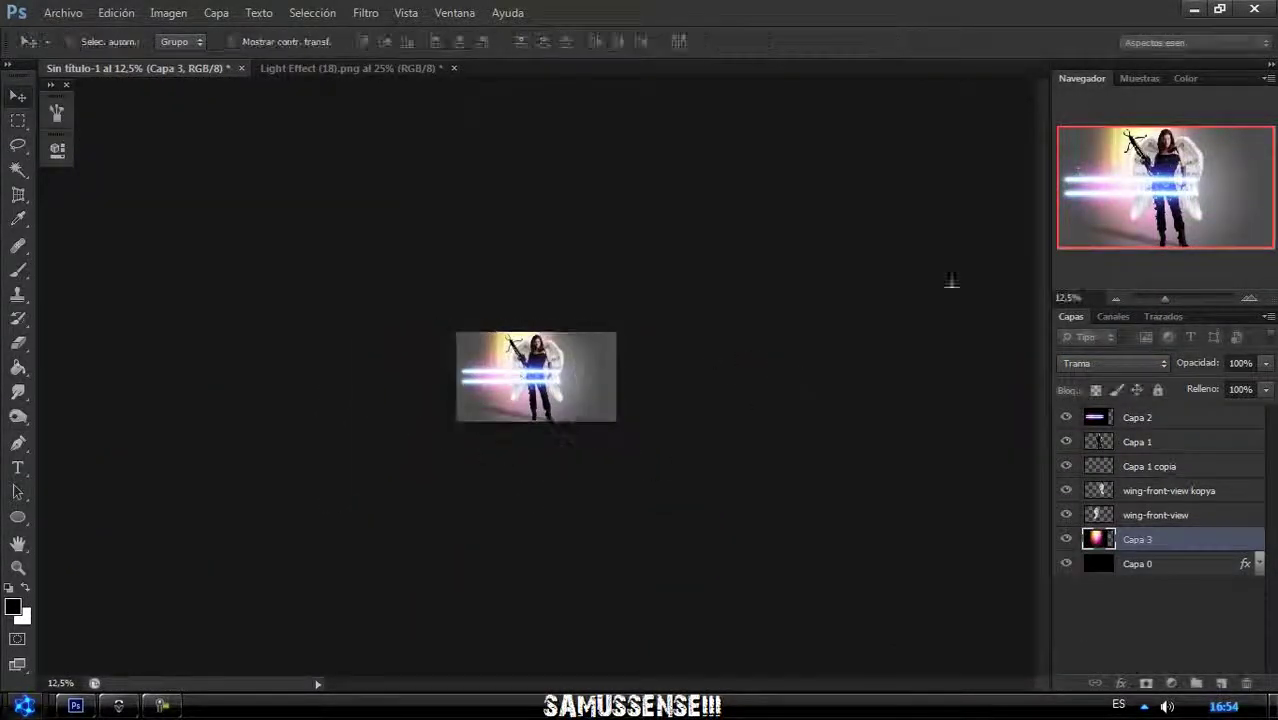
{"action": "left_click", "coordinate": [1249, 298]}
{"action": "left_click", "coordinate": [1249, 298]}
- Duplicate Capa 3, rotate the copy 90°, position it, and stack it below Capa 2
{"action": "key", "text": "ctrl+j"}
{"action": "key", "text": "ctrl+t"}
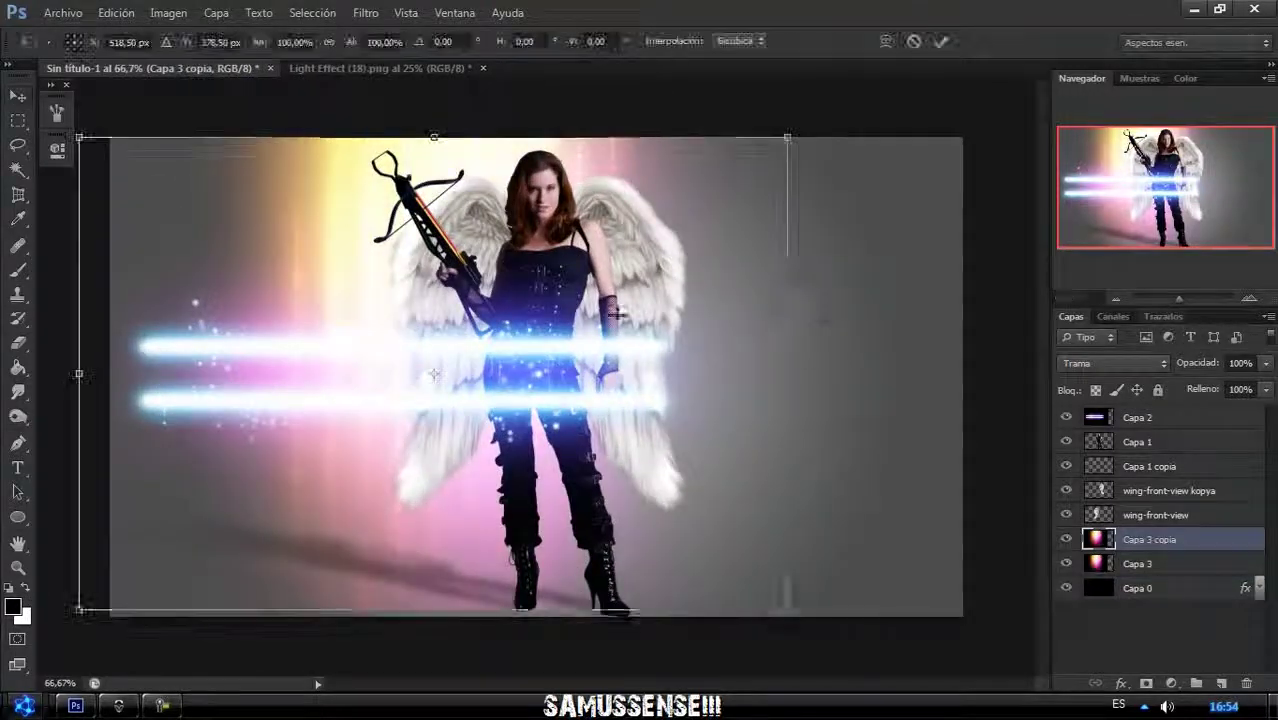
{"action": "right_click", "coordinate": [580, 306]}
{"action": "left_click", "coordinate": [699, 540]}
{"action": "left_click_drag", "start_coordinate": [558, 301], "coordinate": [860, 379]}
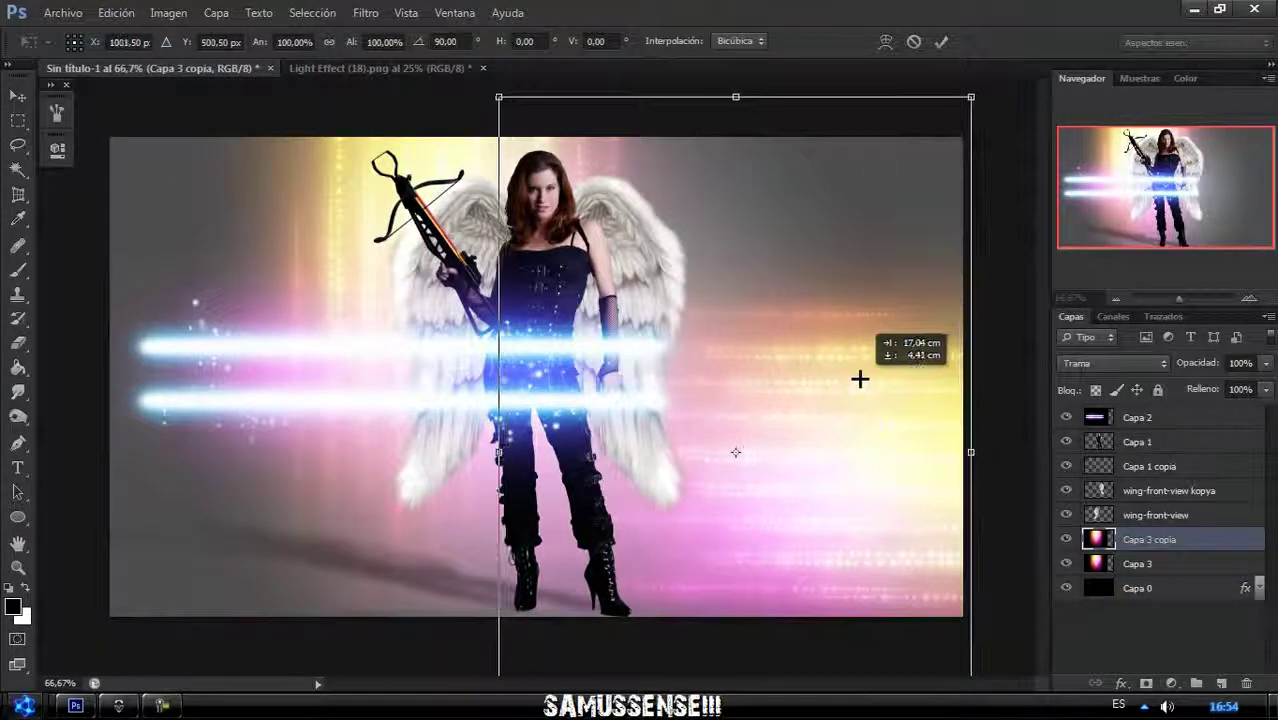
{"action": "left_click_drag", "start_coordinate": [508, 391], "coordinate": [334, 457]}
{"action": "key", "text": "Return"}
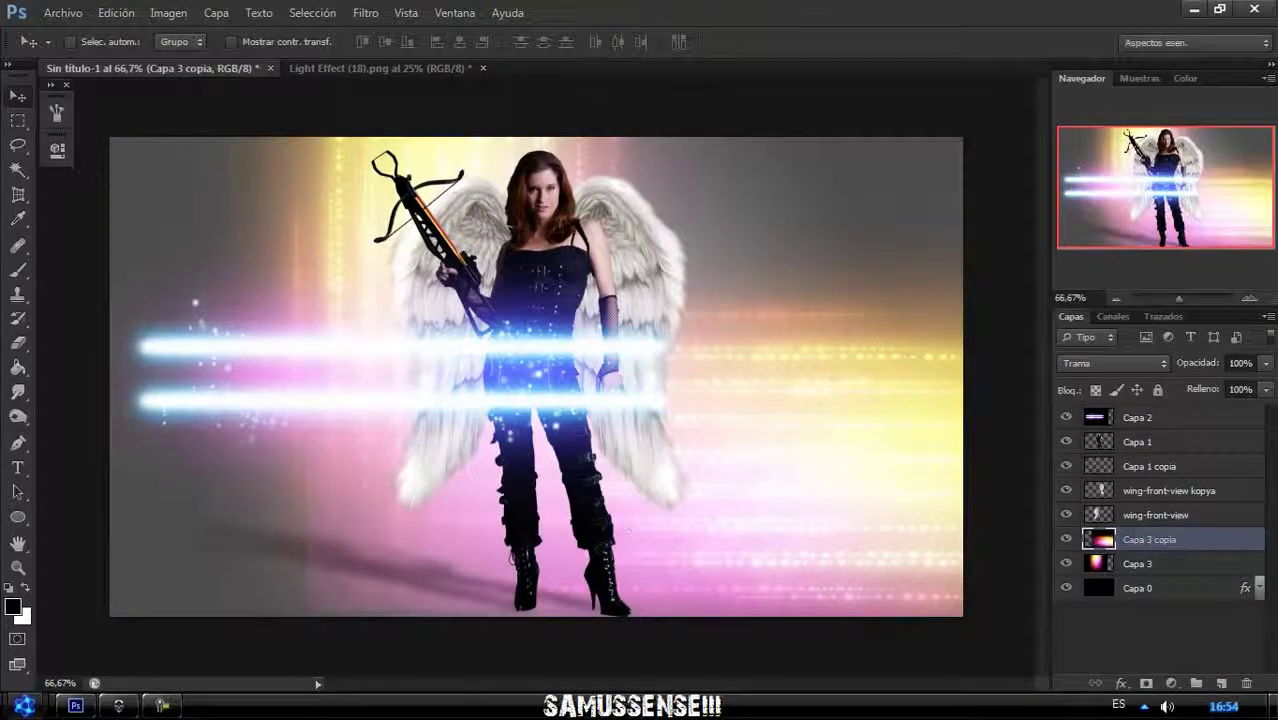
{"action": "left_click_drag", "start_coordinate": [1127, 419], "coordinate": [1127, 430]}
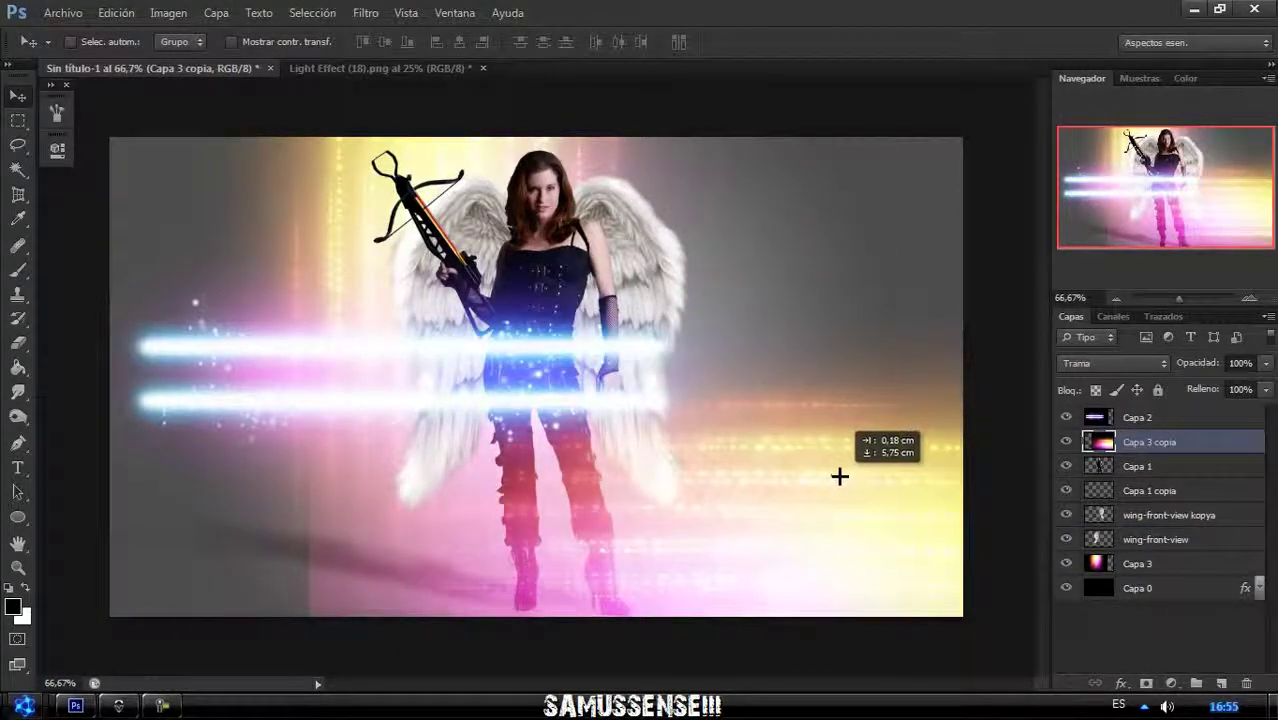
- Move the yellow-pink light lower on the canvas and reselect Capa 3 with the Move tool
{"action": "left_click_drag", "start_coordinate": [833, 410], "coordinate": [838, 472]}
{"action": "right_click", "coordinate": [18, 342]}
{"action": "left_click", "coordinate": [110, 338]}
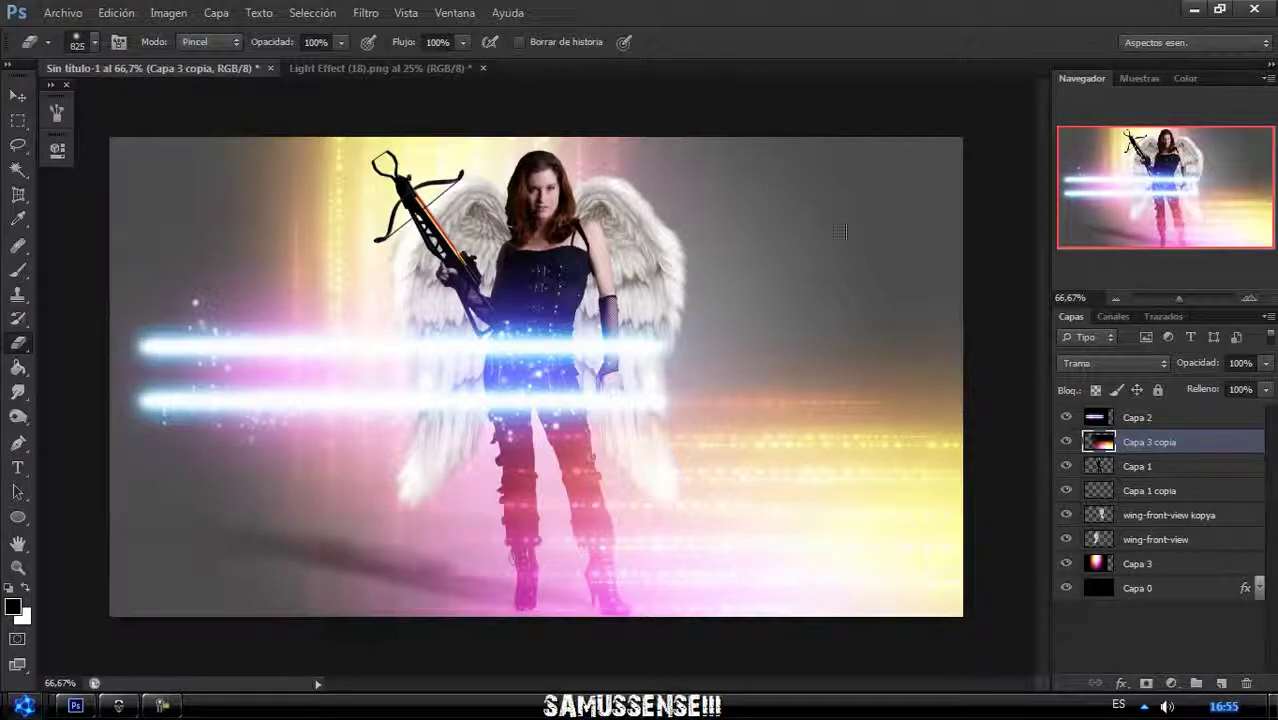
{"action": "left_click", "coordinate": [1137, 563]}
{"action": "key", "text": "v"}
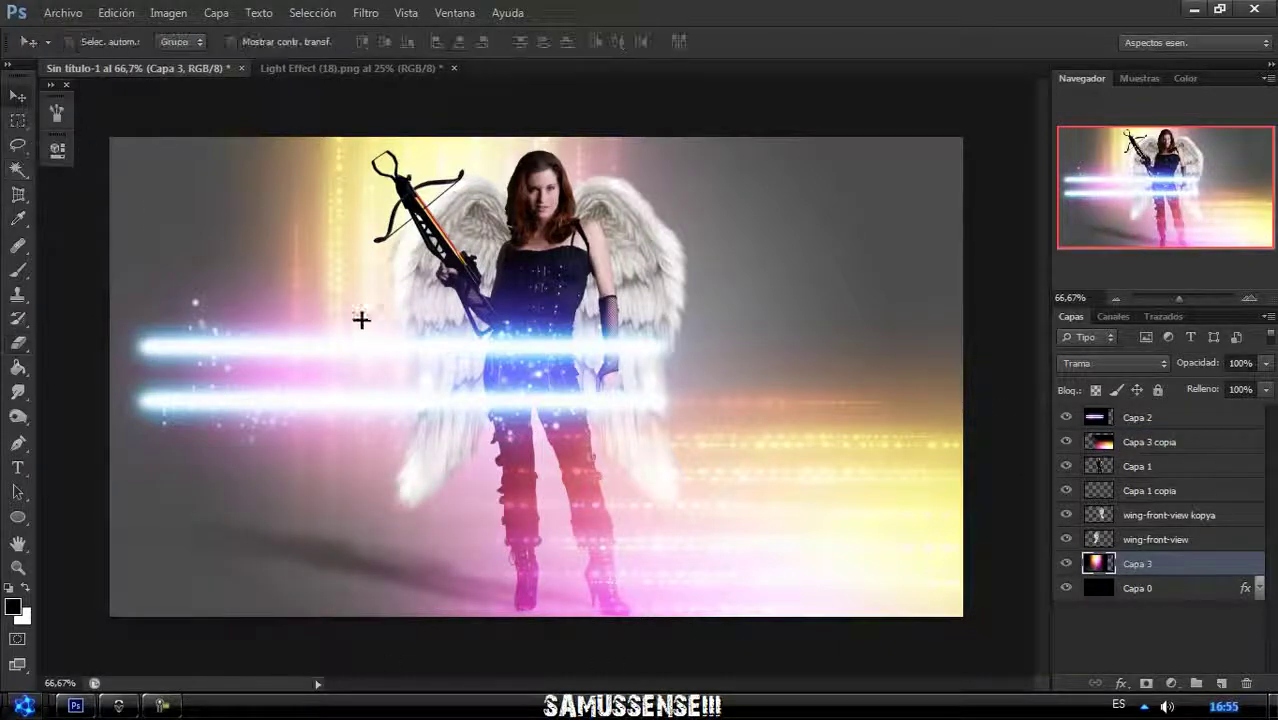
- Bring the orange flare in as Capa 4 below Capa 3 copia, blended in Trama
{"action": "left_click", "coordinate": [355, 68]}
{"action": "left_click_drag", "start_coordinate": [560, 380], "coordinate": [374, 260]}
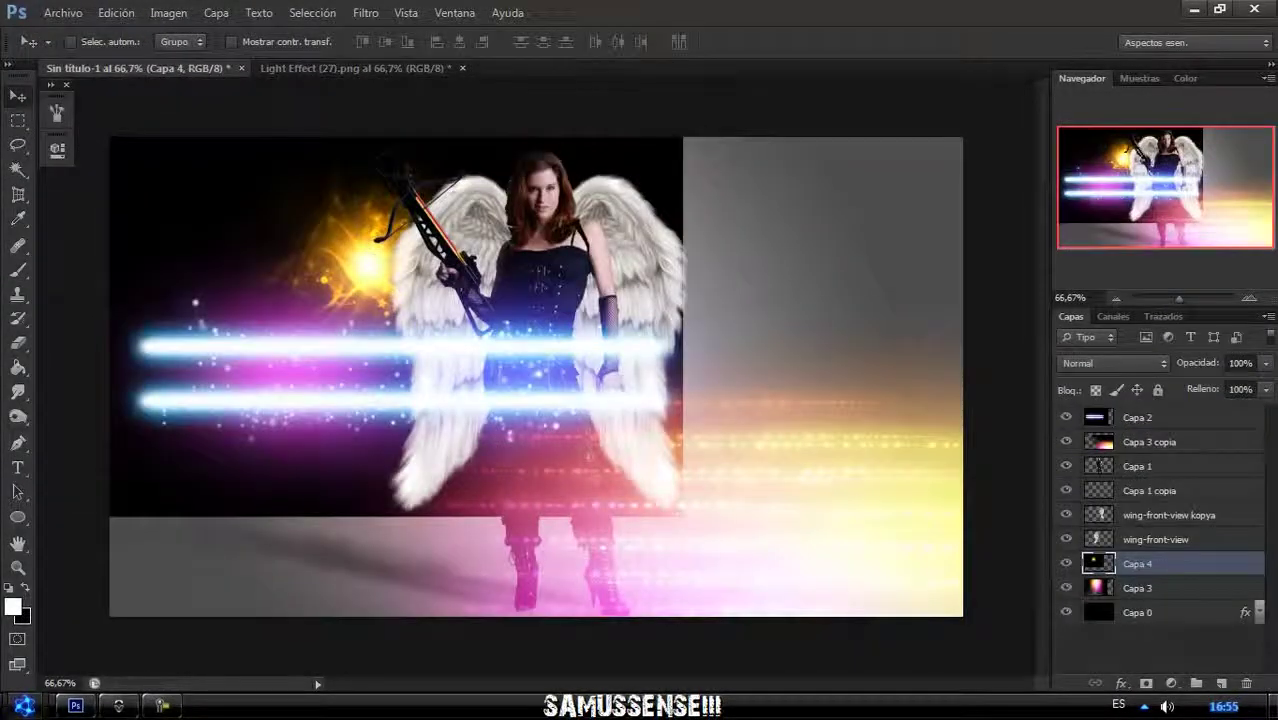
{"action": "left_click_drag", "start_coordinate": [1137, 563], "coordinate": [1137, 478]}
{"action": "left_click", "coordinate": [1113, 363]}
{"action": "left_click", "coordinate": [1080, 162]}
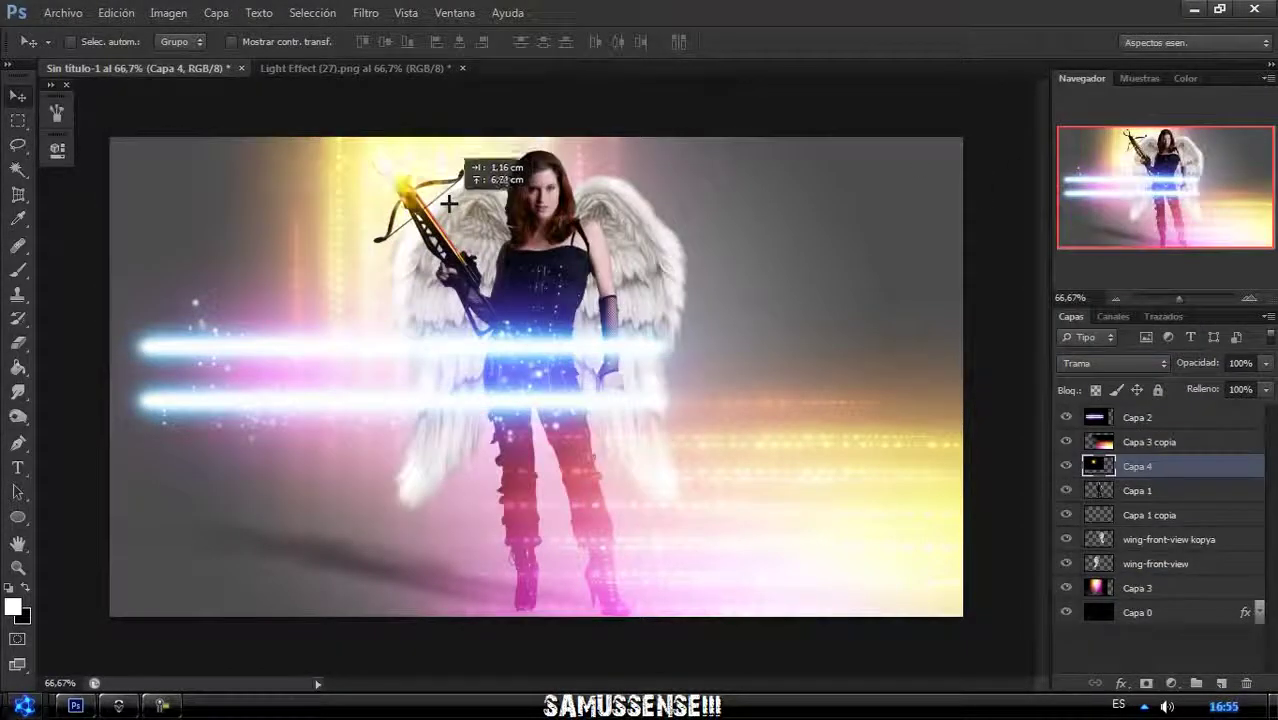
- Set up the brush with Scattering spacing and Shape Dynamics size variation
{"action": "left_click", "coordinate": [18, 270]}
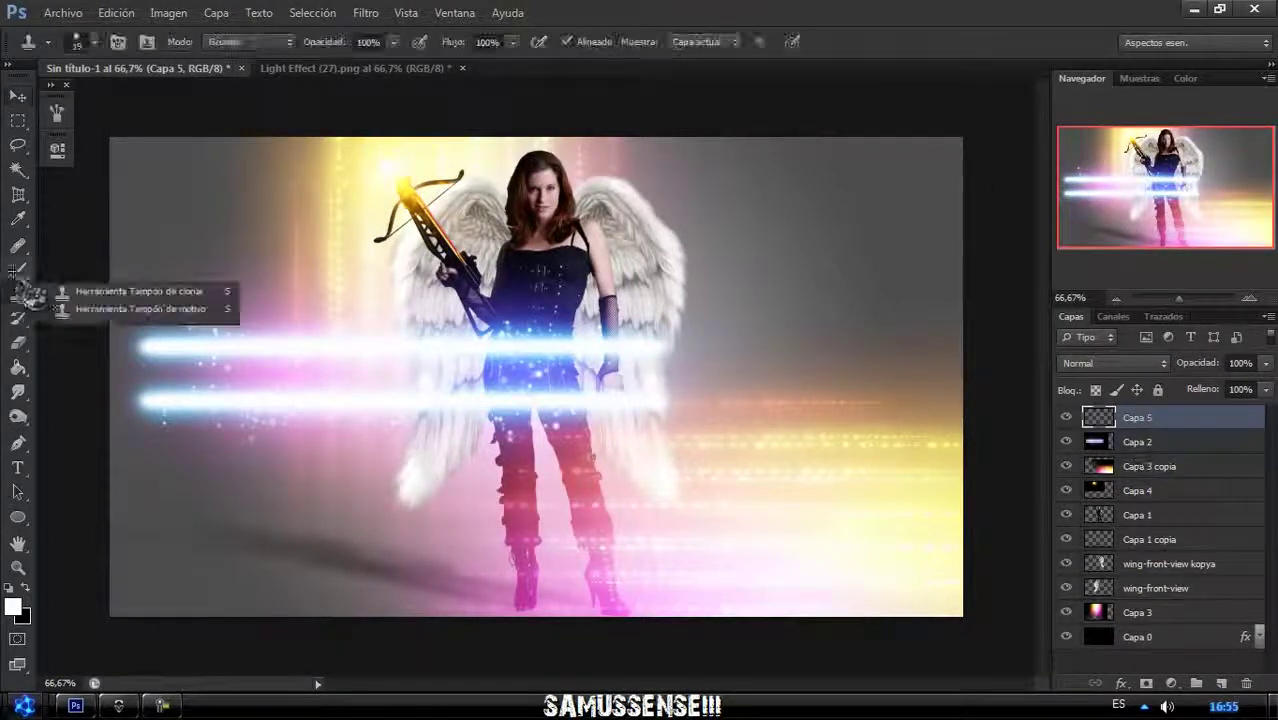
{"action": "right_click", "coordinate": [360, 456]}
{"action": "left_click", "coordinate": [57, 112]}
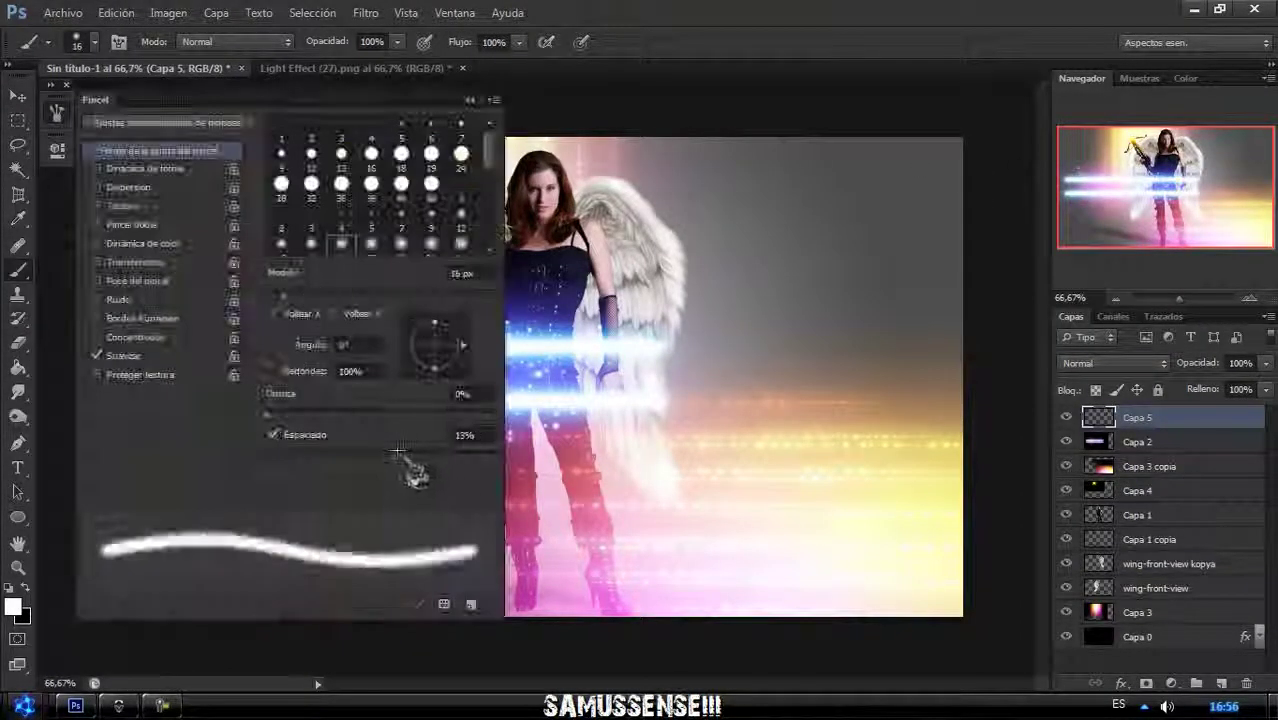
{"action": "left_click_drag", "start_coordinate": [414, 440], "coordinate": [470, 440]}
{"action": "left_click", "coordinate": [145, 168]}
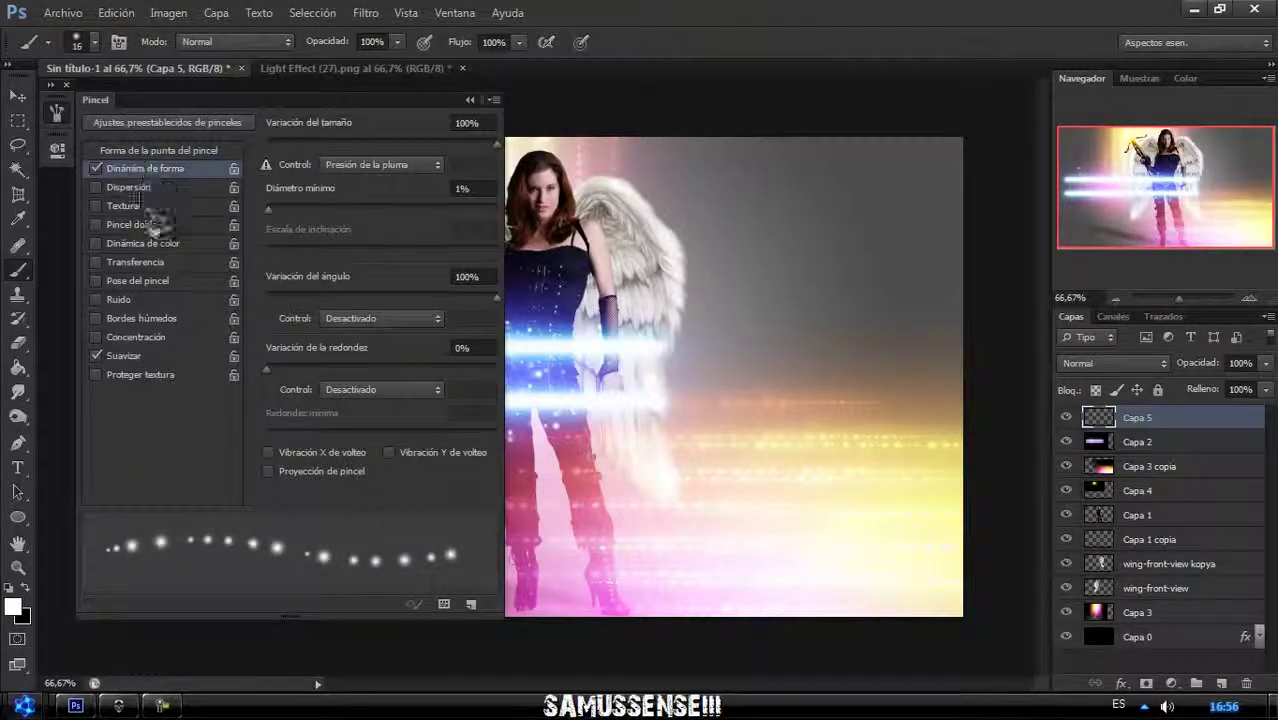
{"action": "left_click", "coordinate": [470, 100]}
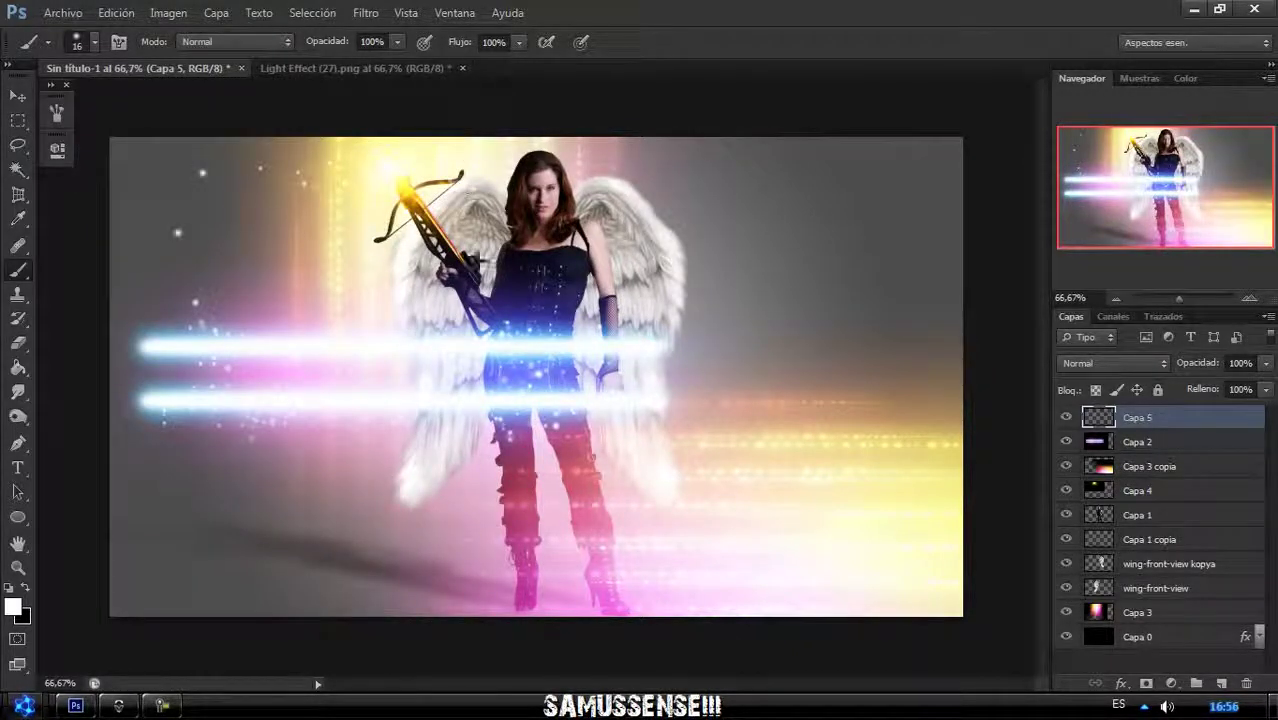
- Paint scattered white sparkle dots across the upper left of the scene on Capa 5
{"action": "right_click", "coordinate": [372, 259]}
{"action": "left_click", "coordinate": [252, 312]}
{"action": "left_click", "coordinate": [190, 245]}
{"action": "right_click", "coordinate": [263, 247]}
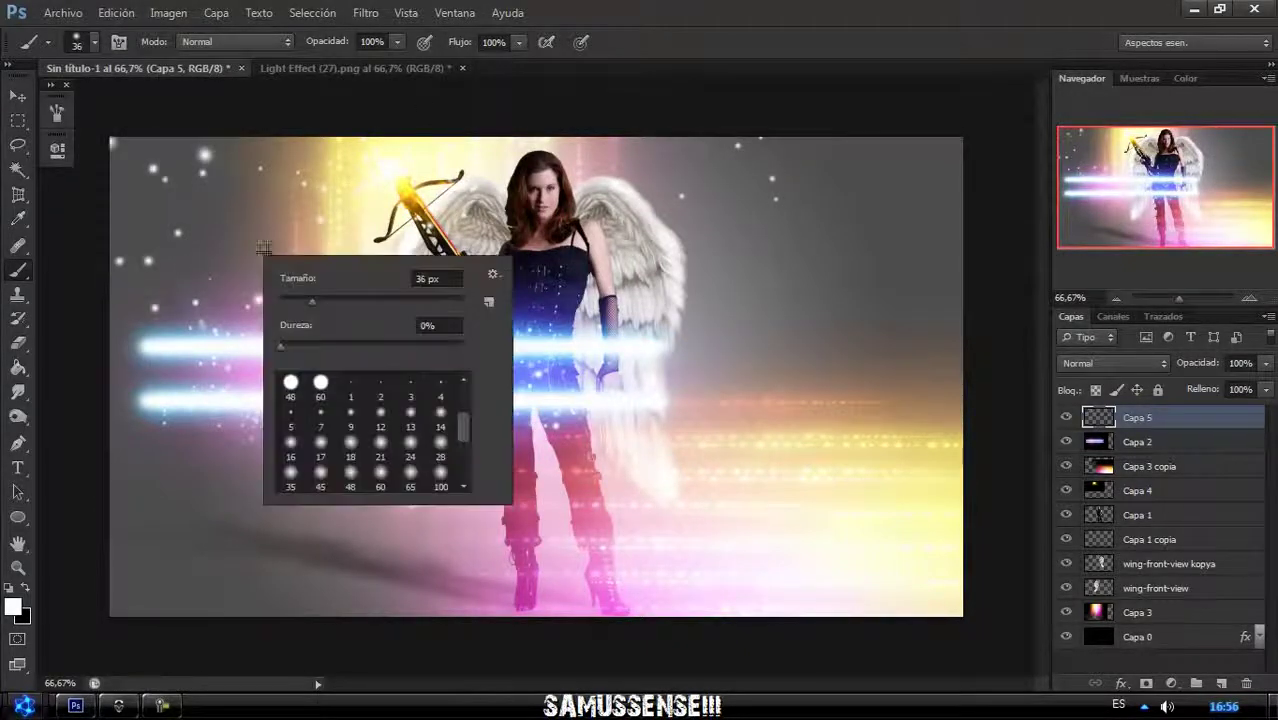
{"action": "left_click", "coordinate": [424, 195]}
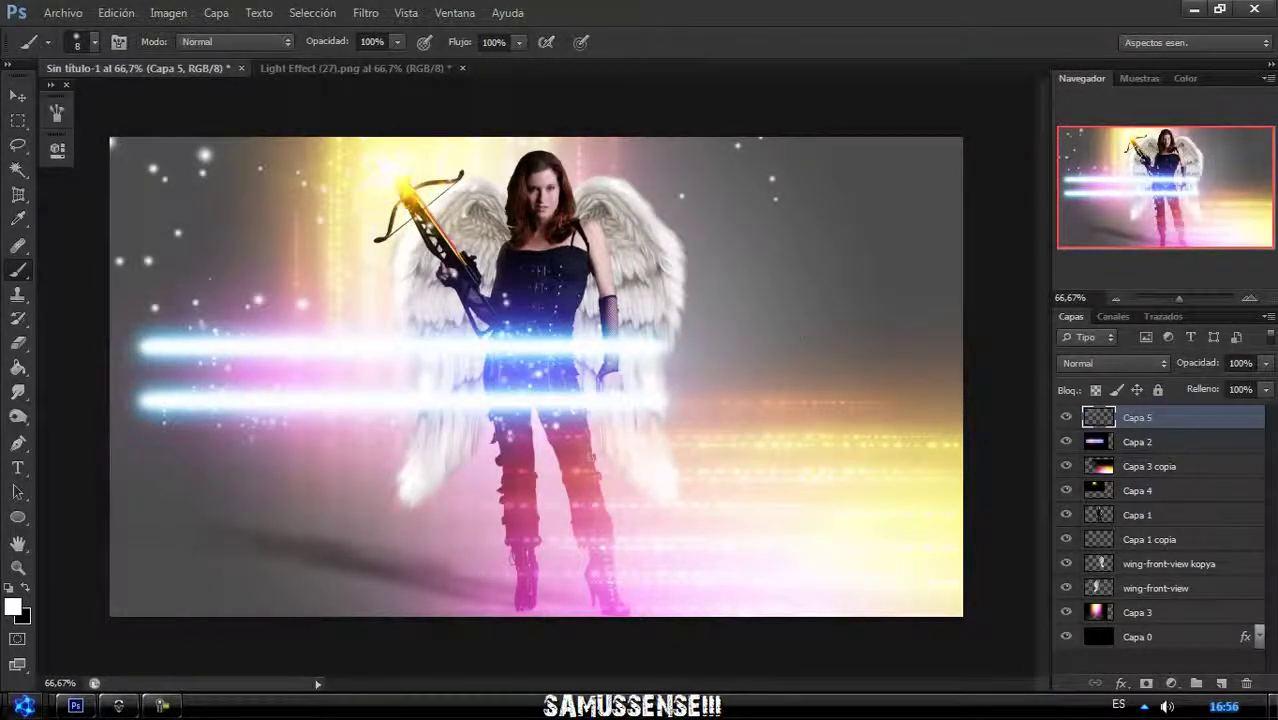
- Give the Capa 5 sparkles a cyan Outer Glow layer style
{"action": "left_click", "coordinate": [1121, 683]}
{"action": "left_click", "coordinate": [1120, 646]}
{"action": "left_click", "coordinate": [887, 359]}
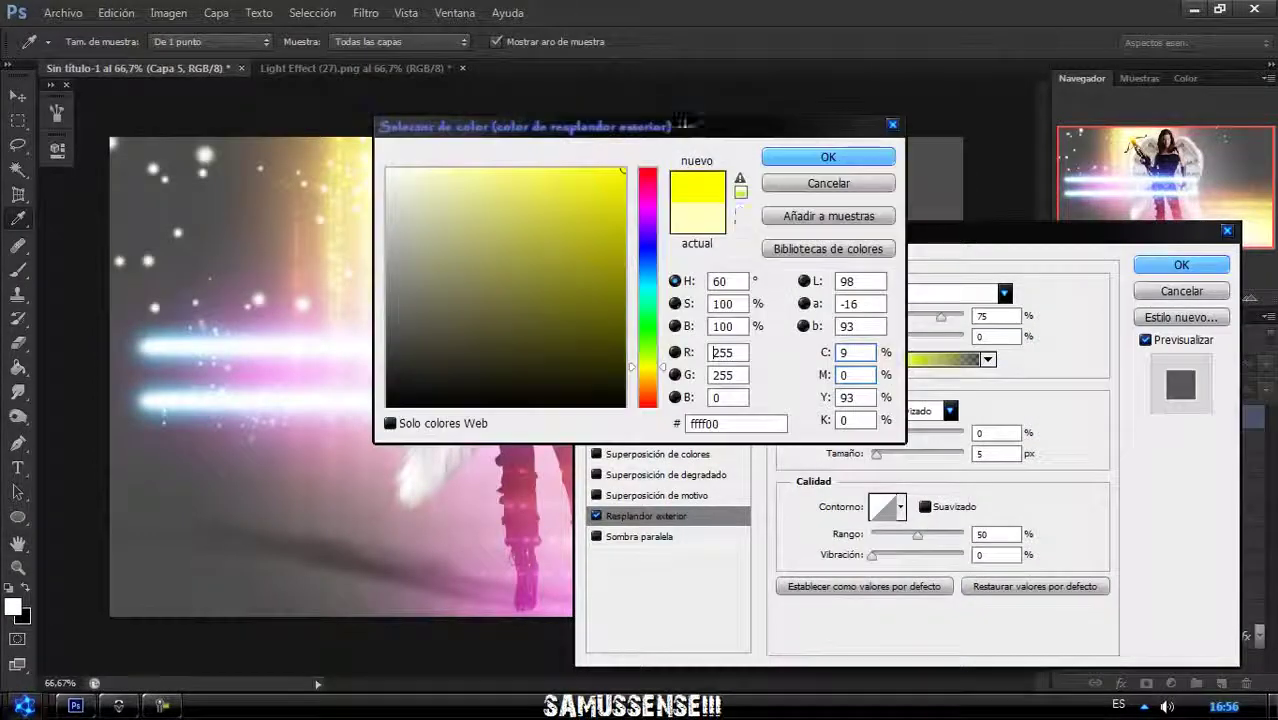
{"action": "left_click_drag", "start_coordinate": [648, 368], "coordinate": [665, 257]}
{"action": "left_click", "coordinate": [828, 157]}
{"action": "left_click", "coordinate": [982, 311]}
{"action": "type", "text": "100"}
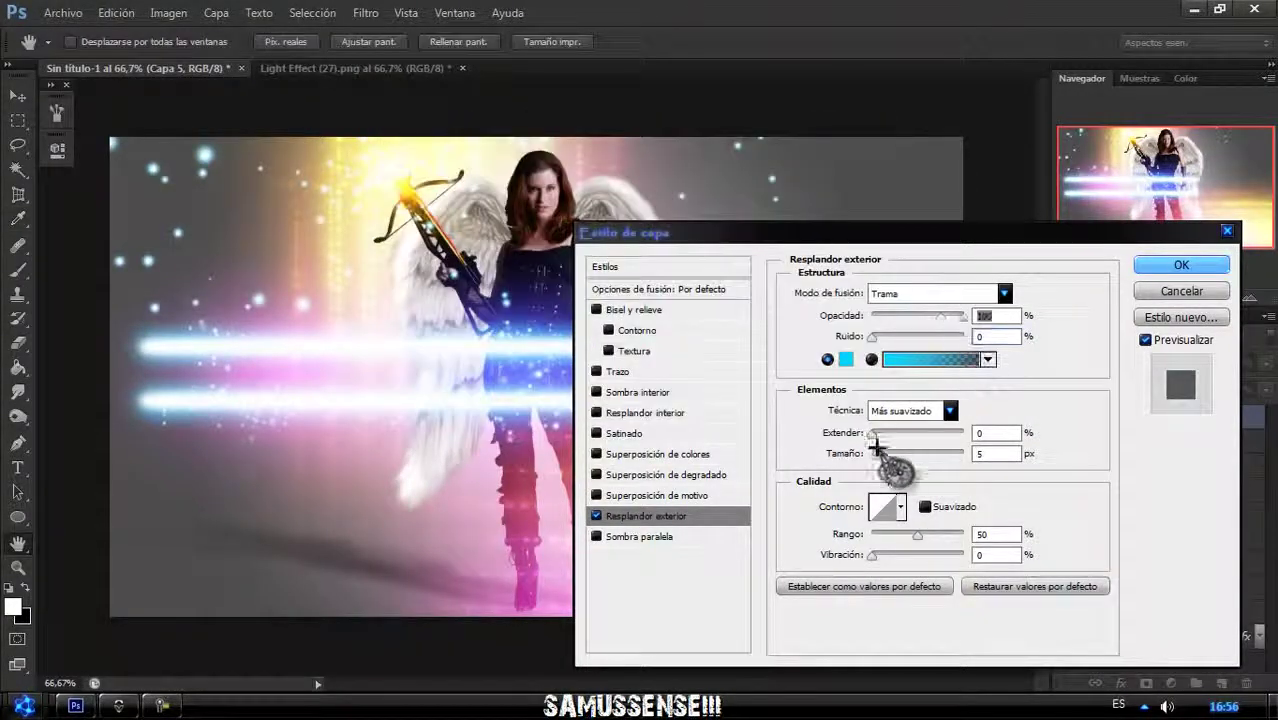
{"action": "left_click", "coordinate": [1181, 265]}
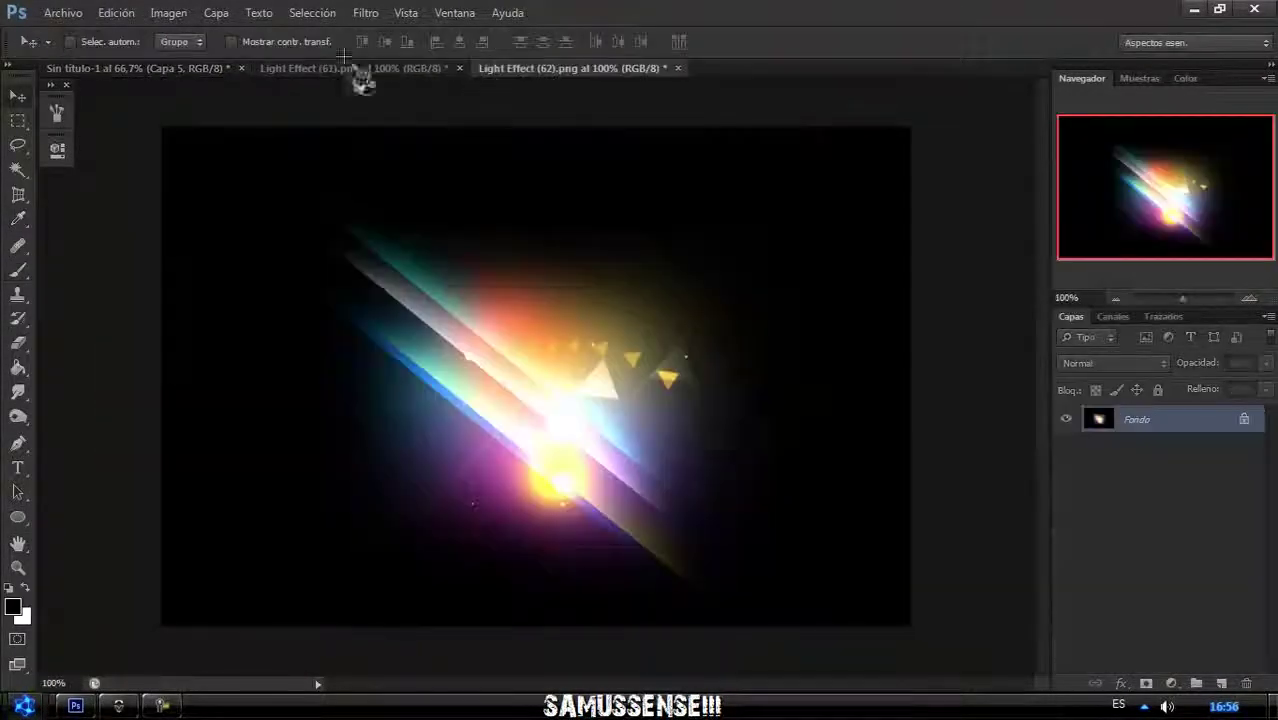
- Rotate Light Effect (62) about 35°, enlarge it, and reposition the streaks
{"action": "key", "text": "ctrl+t"}
{"action": "left_click_drag", "start_coordinate": [913, 470], "coordinate": [870, 236]}
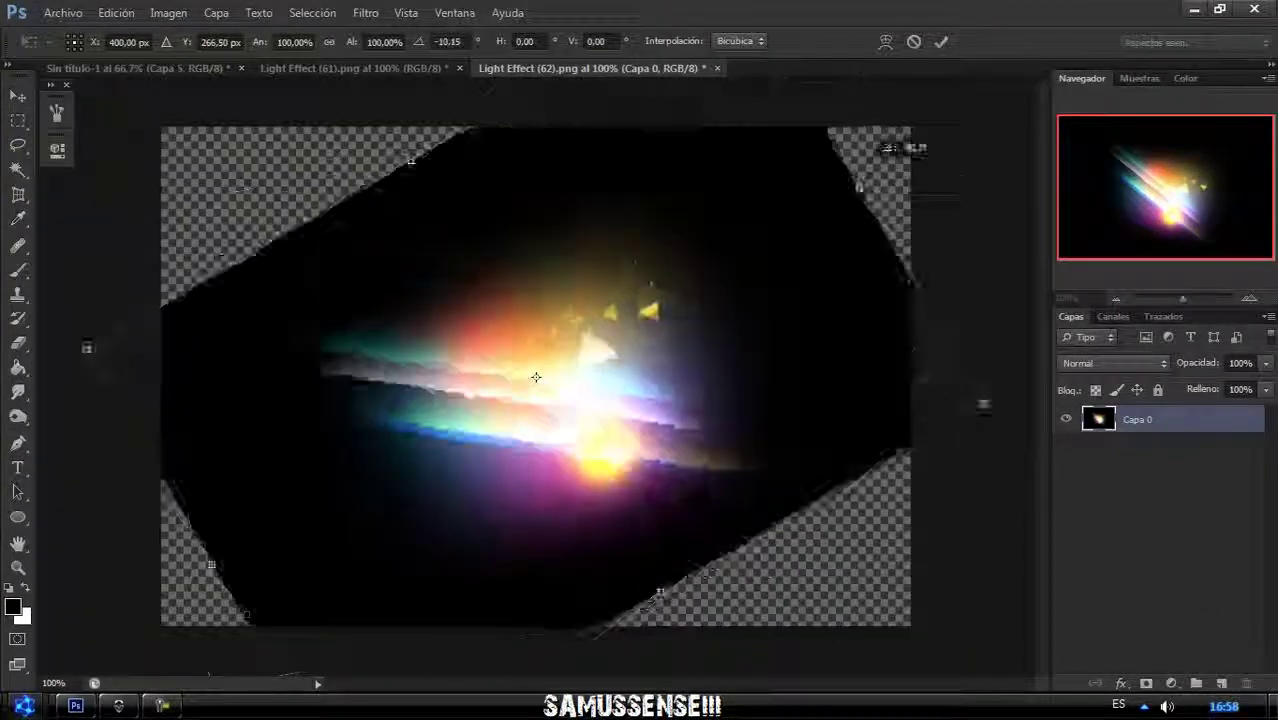
{"action": "key", "text": "Return"}
{"action": "key", "text": "ctrl+t"}
{"action": "left_click_drag", "start_coordinate": [536, 371], "coordinate": [779, 416]}
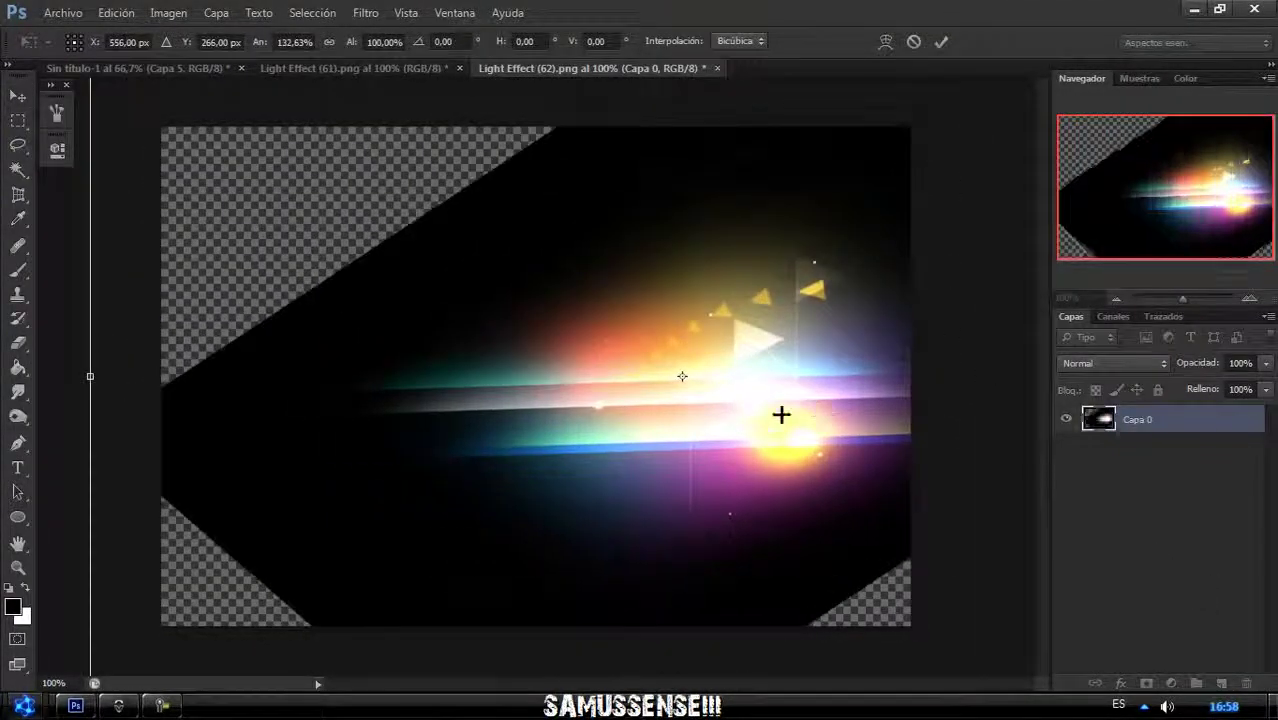
{"action": "key", "text": "Return"}
{"action": "left_click_drag", "start_coordinate": [243, 96], "coordinate": [394, 194]}
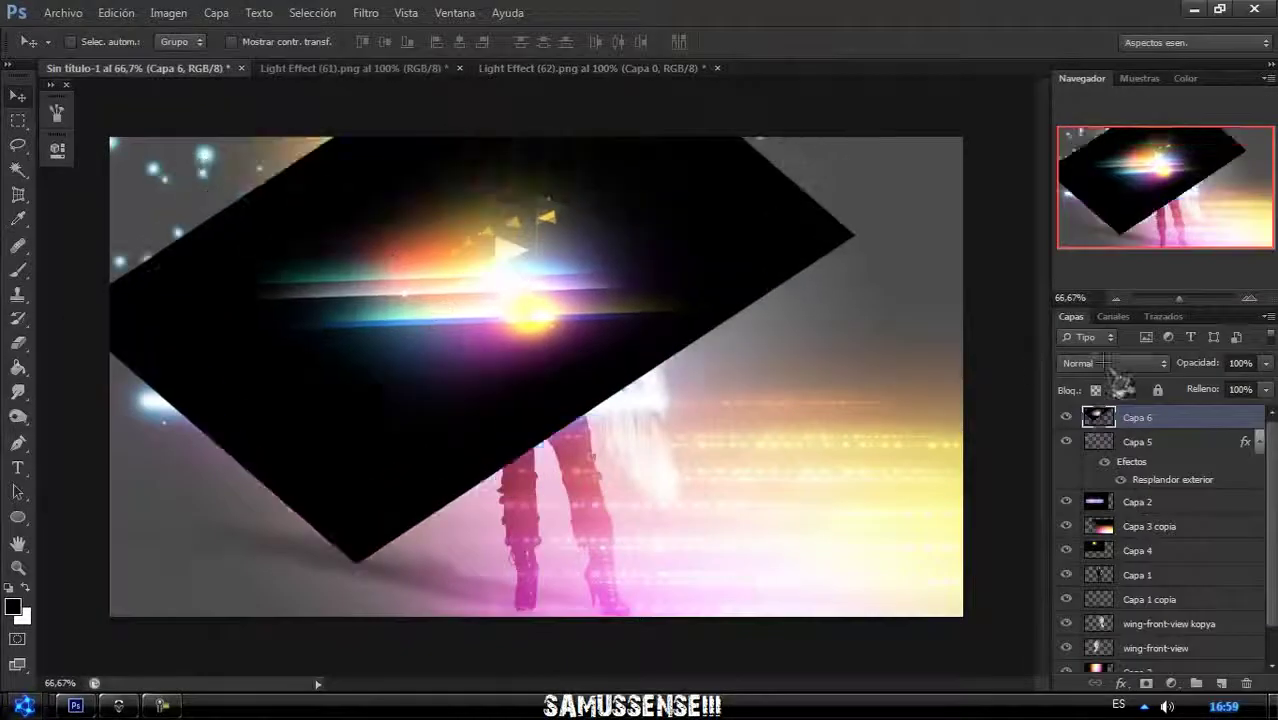
- Copy the streak into the composite, rotate it diagonally across the angel, and close Light Effect (62)
{"action": "mouse_move", "coordinate": [656, 251]}
{"action": "left_mouse_down"}
{"action": "mouse_move", "coordinate": [792, 321]}
{"action": "mouse_move", "coordinate": [785, 220]}
{"action": "left_mouse_up"}
{"action": "key", "text": "ctrl+t"}
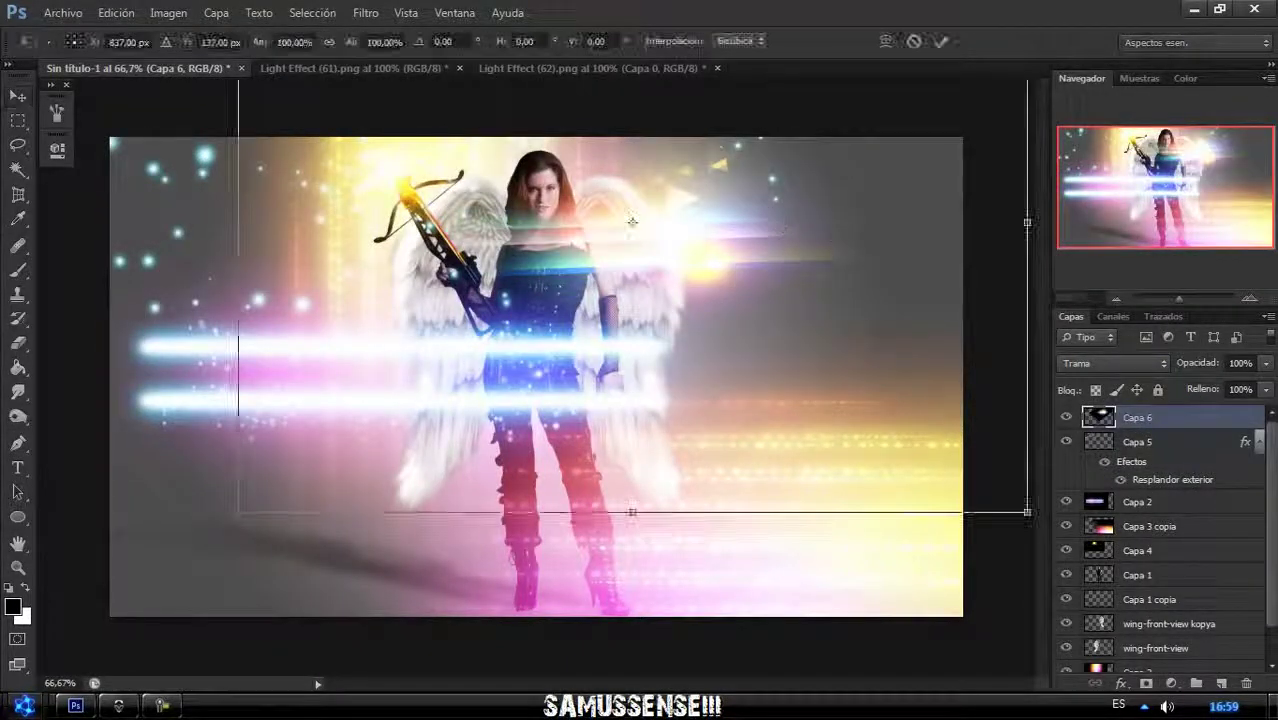
{"action": "left_click_drag", "start_coordinate": [245, 528], "coordinate": [220, 536]}
{"action": "key", "text": "Return"}
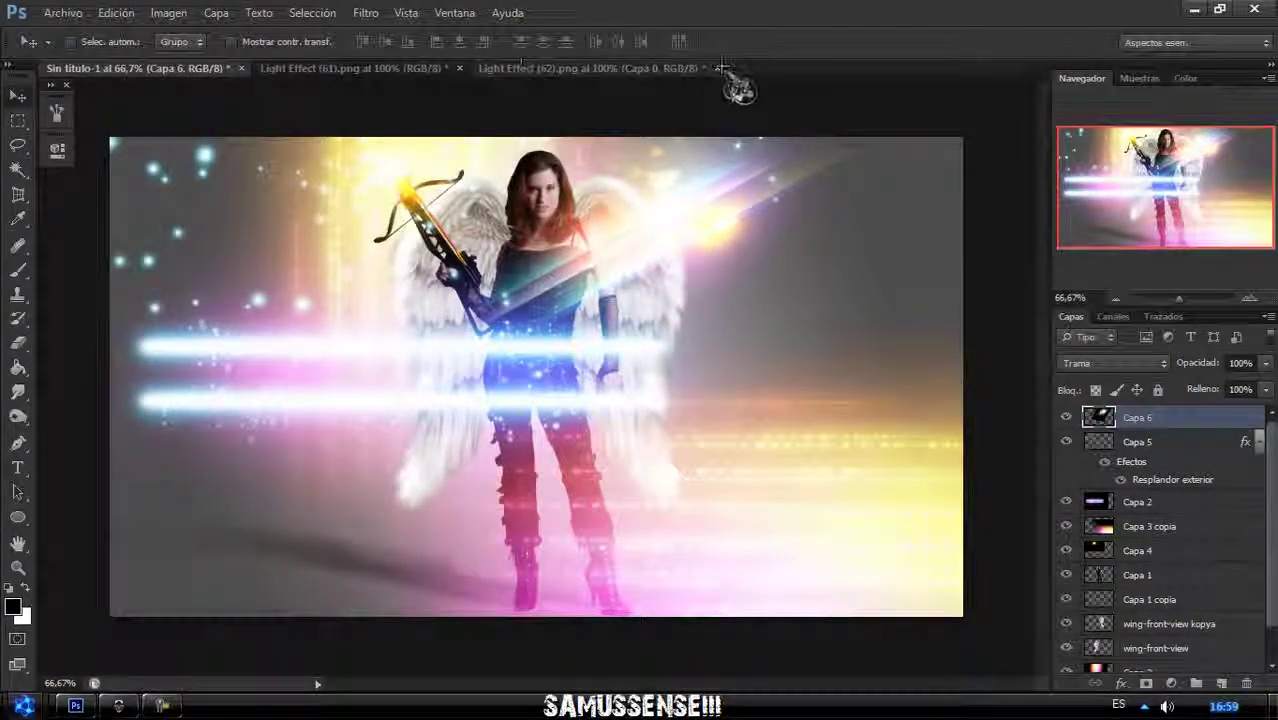
{"action": "left_click", "coordinate": [717, 68]}
{"action": "key", "text": "ctrl+Tab"}
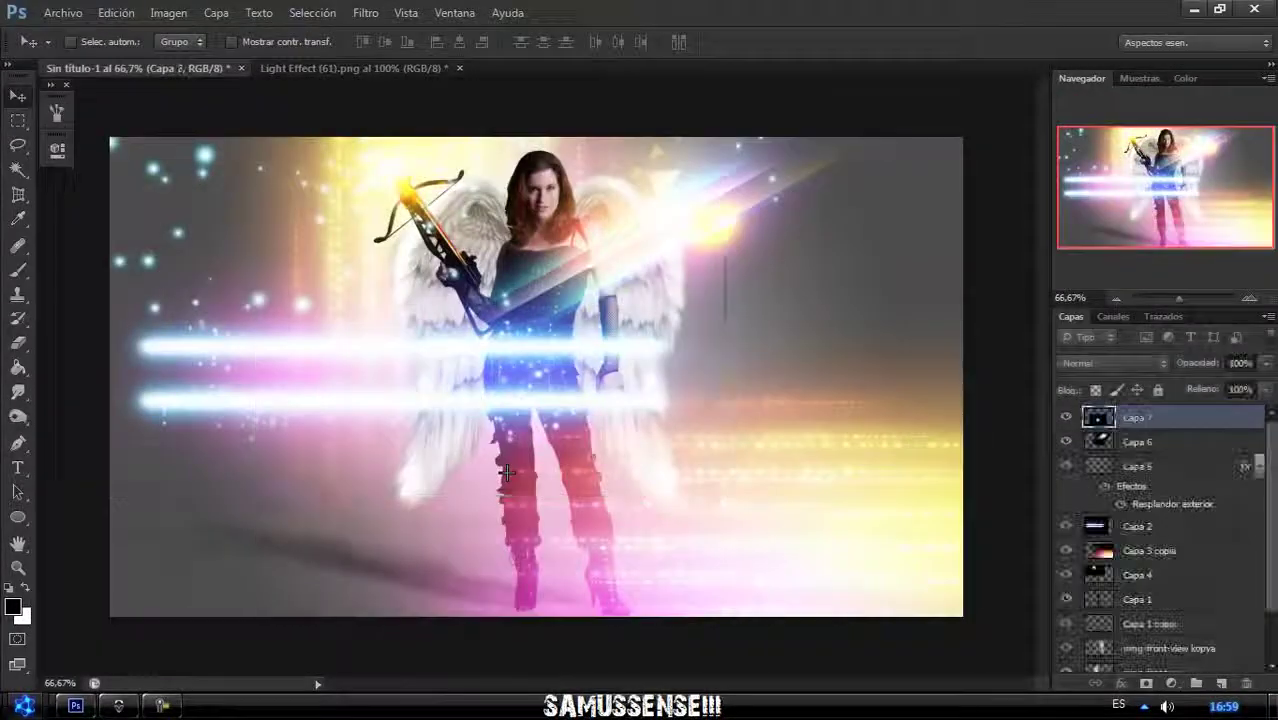
- Add the Light Effect (61) flare as Trama Capa 7 plus a half-size copy rotated about -119°
{"action": "left_click", "coordinate": [1113, 363]}
{"action": "mouse_move", "coordinate": [163, 68]}
{"action": "left_mouse_down"}
{"action": "mouse_move", "coordinate": [500, 516]}
{"action": "mouse_move", "coordinate": [850, 346]}
{"action": "left_mouse_up"}
{"action": "left_click", "coordinate": [1095, 162]}
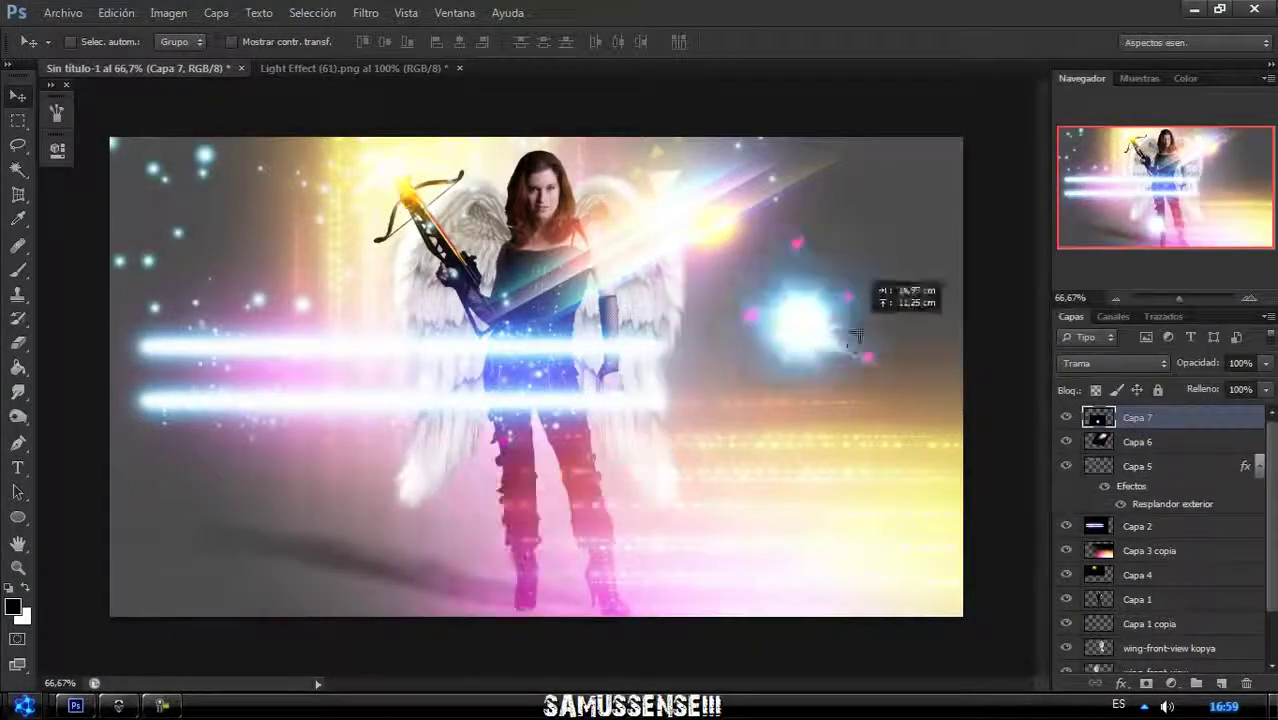
{"action": "key", "text": "ctrl+j"}
{"action": "key", "text": "ctrl+t"}
{"action": "left_click_drag", "start_coordinate": [567, 171], "coordinate": [821, 337]}
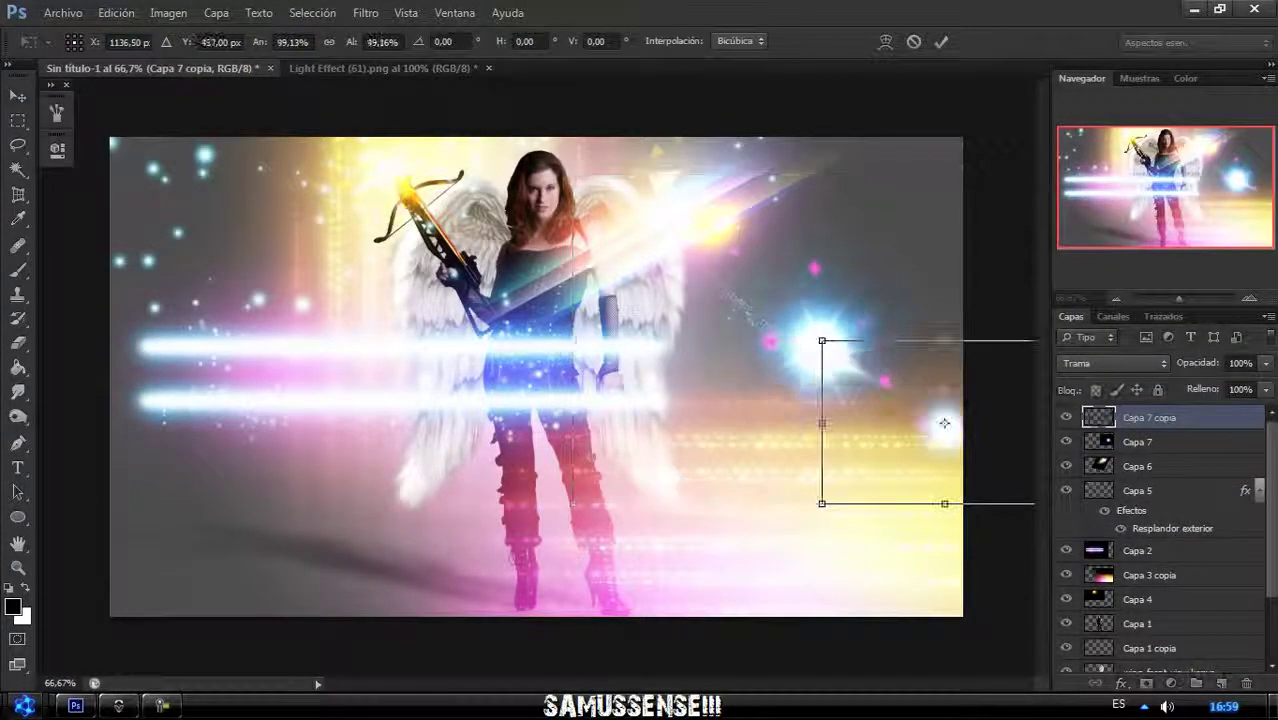
{"action": "left_click_drag", "start_coordinate": [830, 560], "coordinate": [708, 407]}
{"action": "key", "text": "Return"}
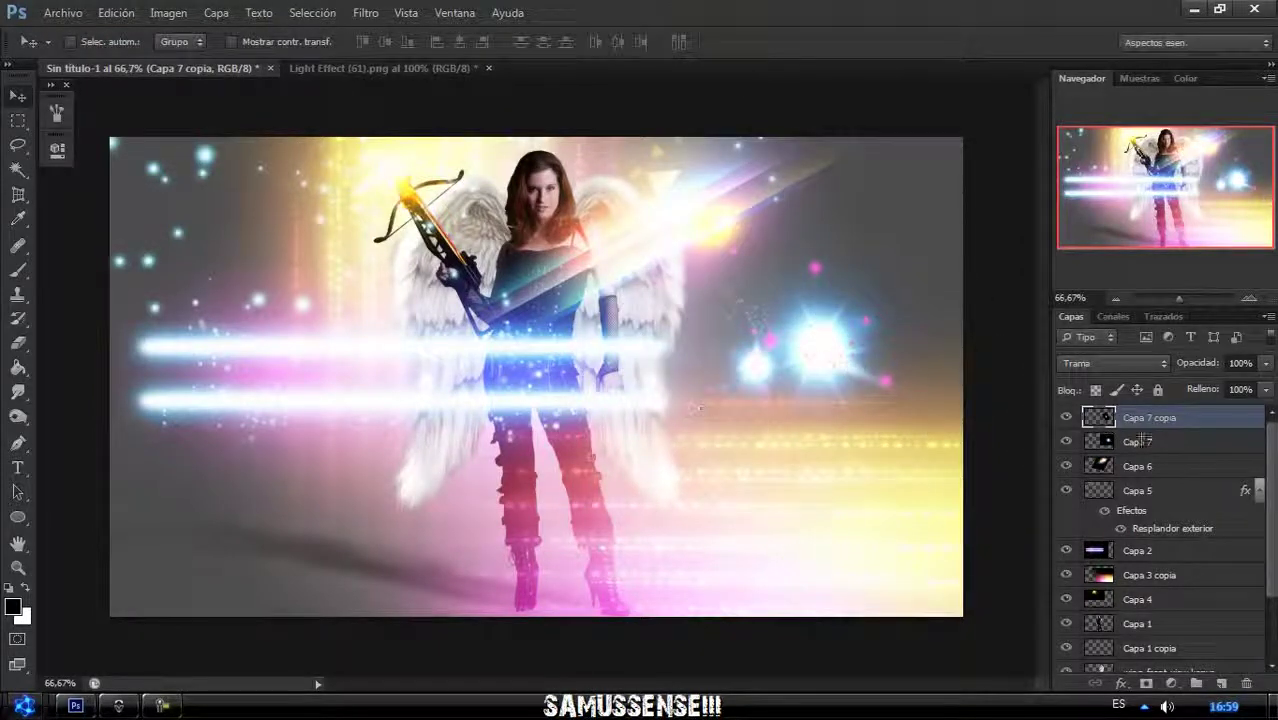
- Place a third flare copy beside the angel's lower legs and apply a Hue/Saturation change
{"action": "key", "text": "ctrl+j"}
{"action": "key", "text": "ctrl+t"}
{"action": "mouse_move", "coordinate": [714, 265]}
{"action": "left_mouse_down"}
{"action": "mouse_move", "coordinate": [397, 541]}
{"action": "mouse_move", "coordinate": [362, 525]}
{"action": "left_mouse_up"}
{"action": "key", "text": "Return"}
{"action": "key", "text": "ctrl+u"}
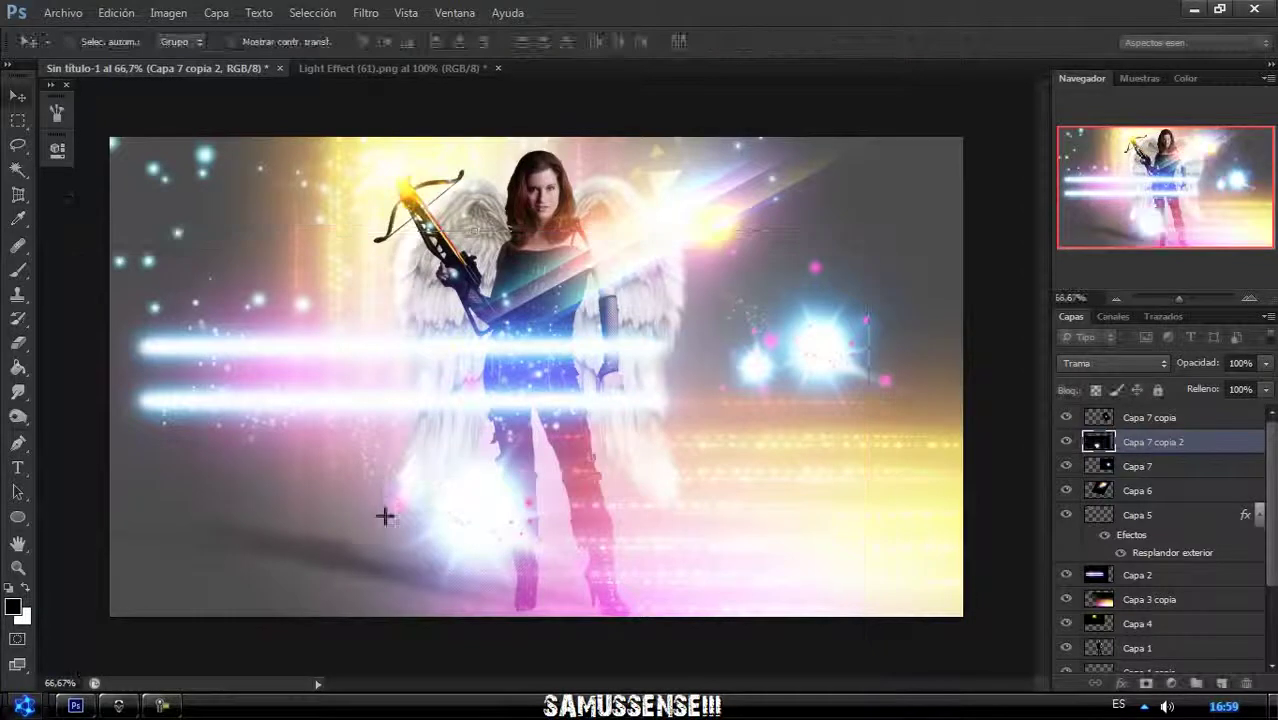
{"action": "left_click", "coordinate": [1193, 157]}
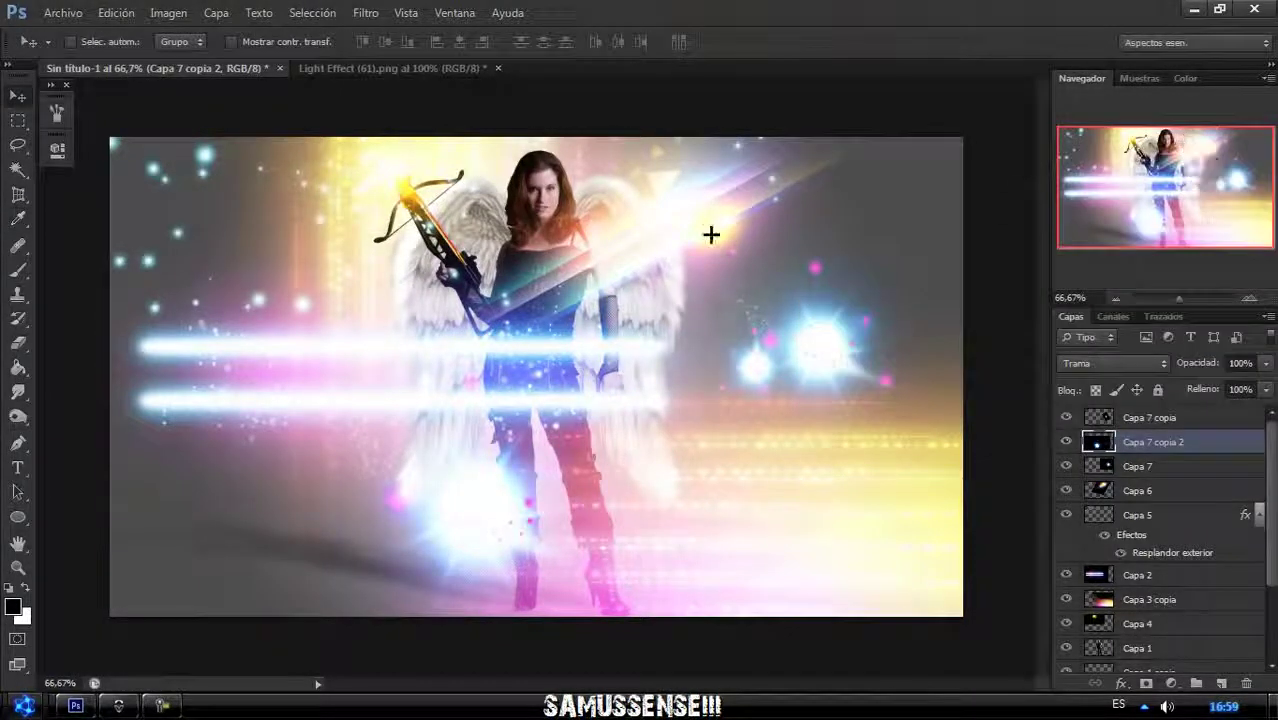
- Select the wing-front-view kopya and wing-front-view layers together
{"action": "scroll", "coordinate": [1160, 540], "scroll_direction": "down", "scroll_amount": 3}
{"action": "left_click", "coordinate": [1168, 587]}
{"action": "left_click", "coordinate": [1155, 611], "text": "shift"}
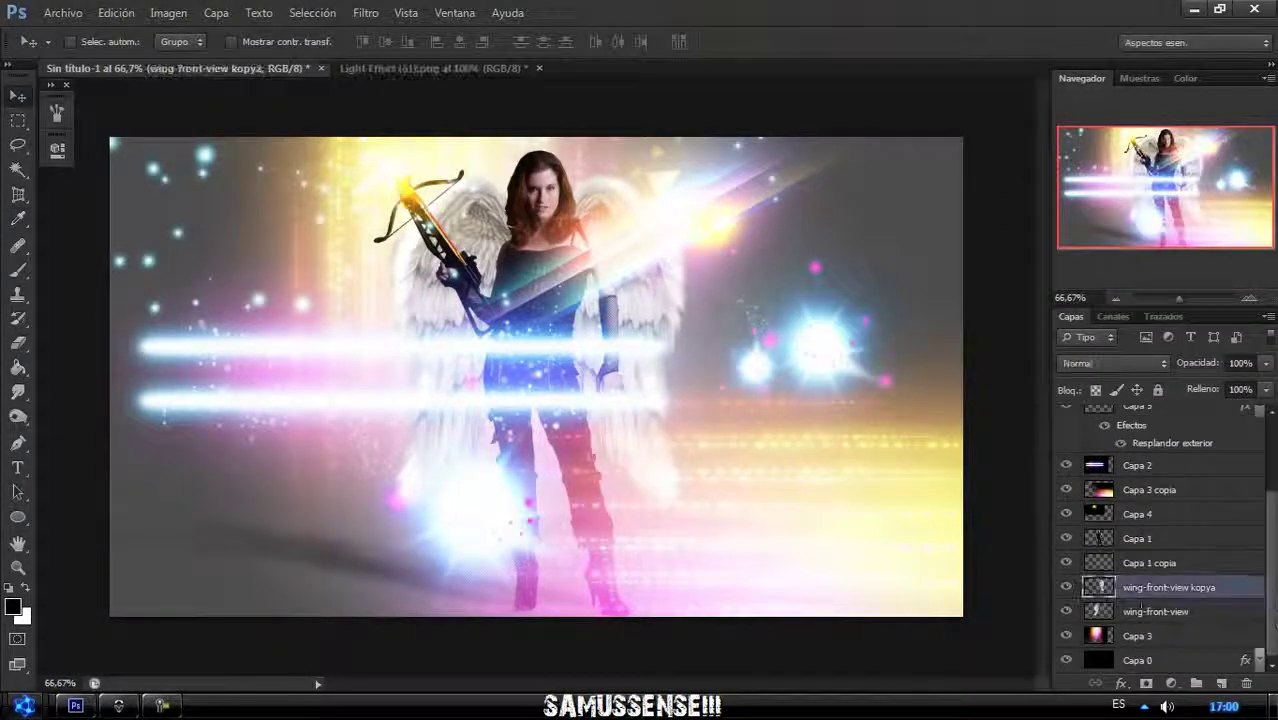
- Move the angel and wing layers higher and merge them with Combinar capas
{"action": "mouse_move", "coordinate": [1160, 562]}
{"action": "left_mouse_down"}
{"action": "mouse_move", "coordinate": [1138, 540]}
{"action": "mouse_move", "coordinate": [1130, 660]}
{"action": "mouse_move", "coordinate": [1140, 410]}
{"action": "left_mouse_up"}
{"action": "right_click", "coordinate": [1140, 538]}
{"action": "left_click", "coordinate": [1020, 525]}
- Duplicate the merged angel as a Superponer overlay copy with adjusted saturation
{"action": "key", "text": "ctrl+j"}
{"action": "left_click", "coordinate": [1112, 363]}
{"action": "left_click", "coordinate": [1100, 265]}
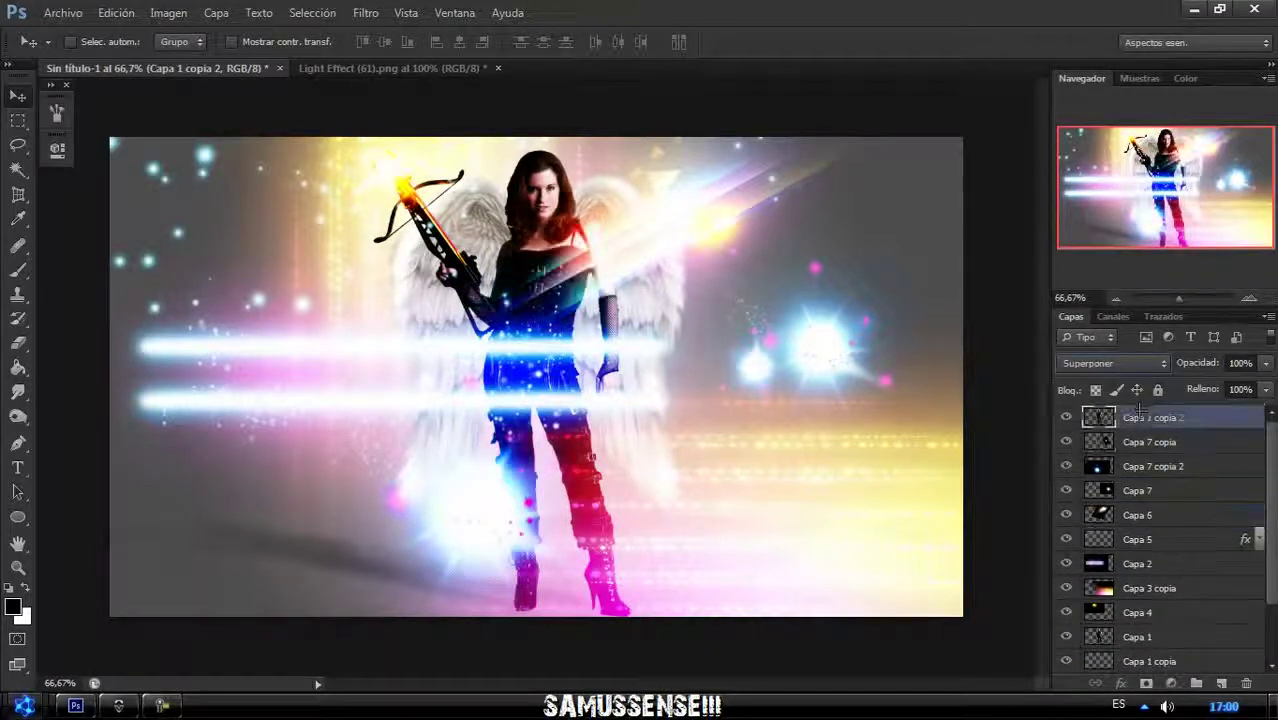
{"action": "key", "text": "ctrl+u"}
{"action": "left_click_drag", "start_coordinate": [960, 262], "coordinate": [830, 268]}
{"action": "left_click", "coordinate": [1205, 150]}
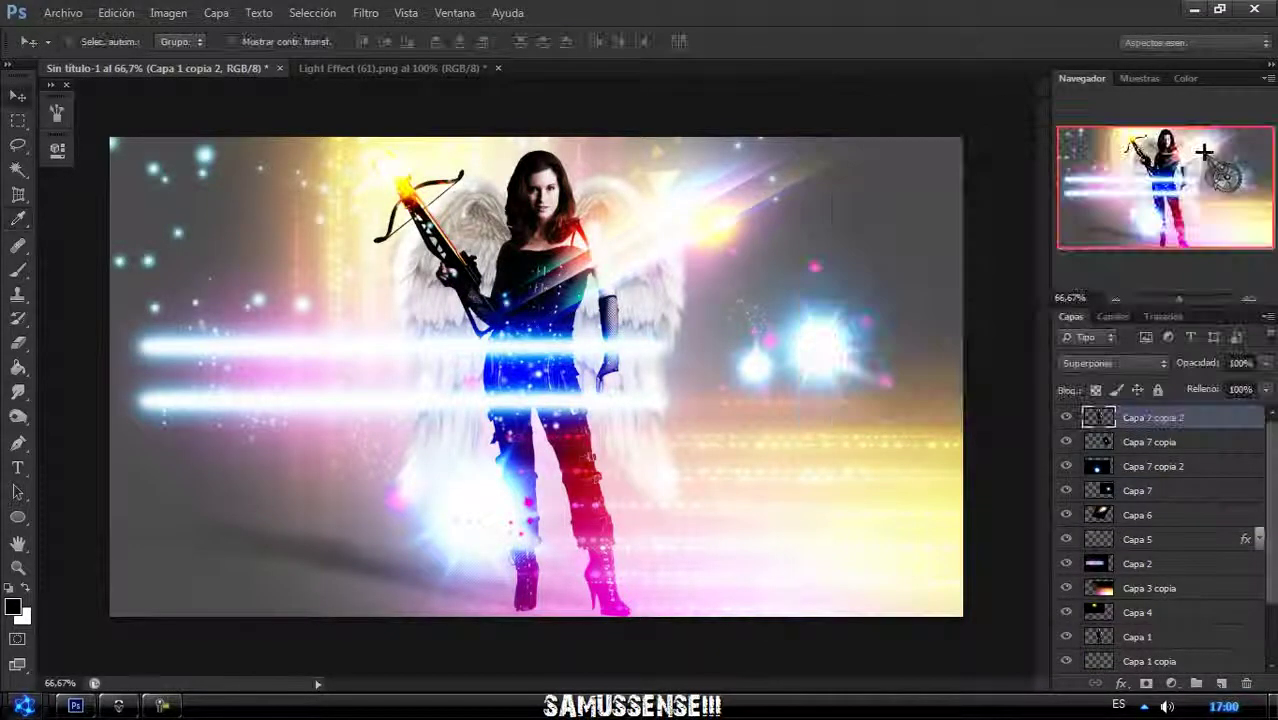
- Add a Niveles adjustment with black input 59 and set the overlay copy to 55% opacity
{"action": "scroll", "coordinate": [1150, 530], "scroll_direction": "down", "scroll_amount": 3}
{"action": "left_click", "coordinate": [1139, 612]}
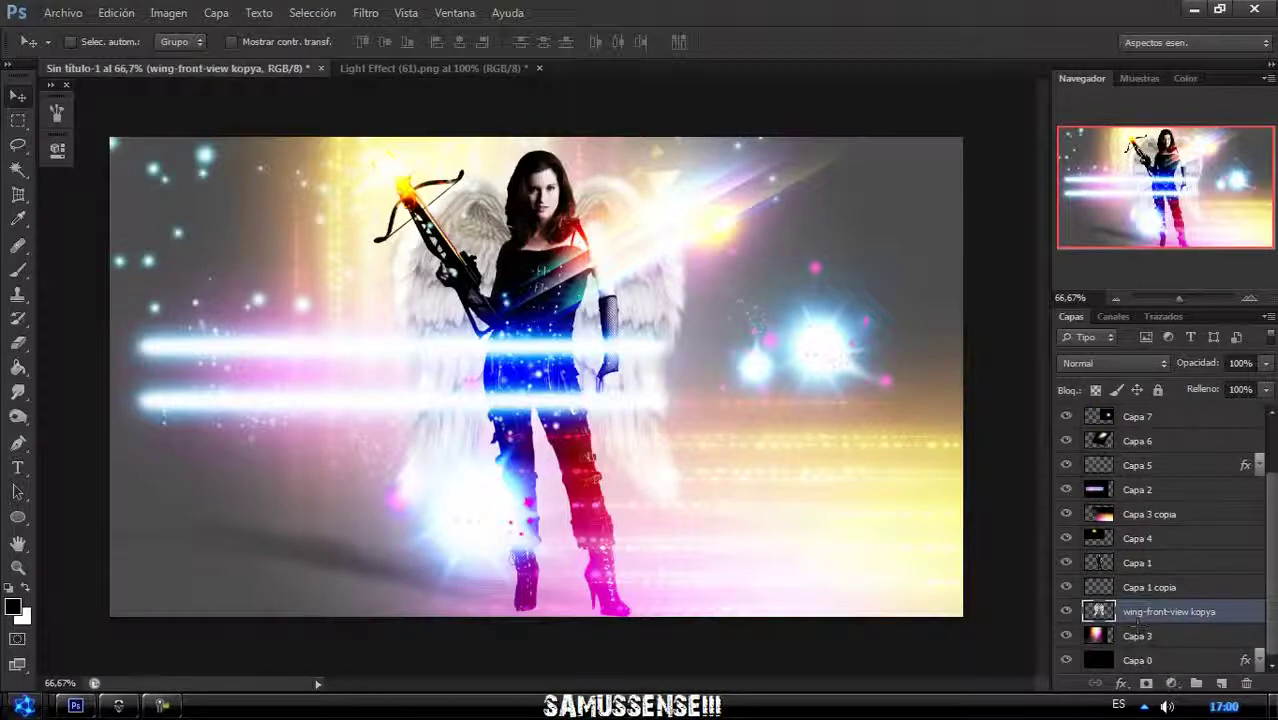
{"action": "left_click", "coordinate": [1172, 683]}
{"action": "left_click", "coordinate": [1085, 364]}
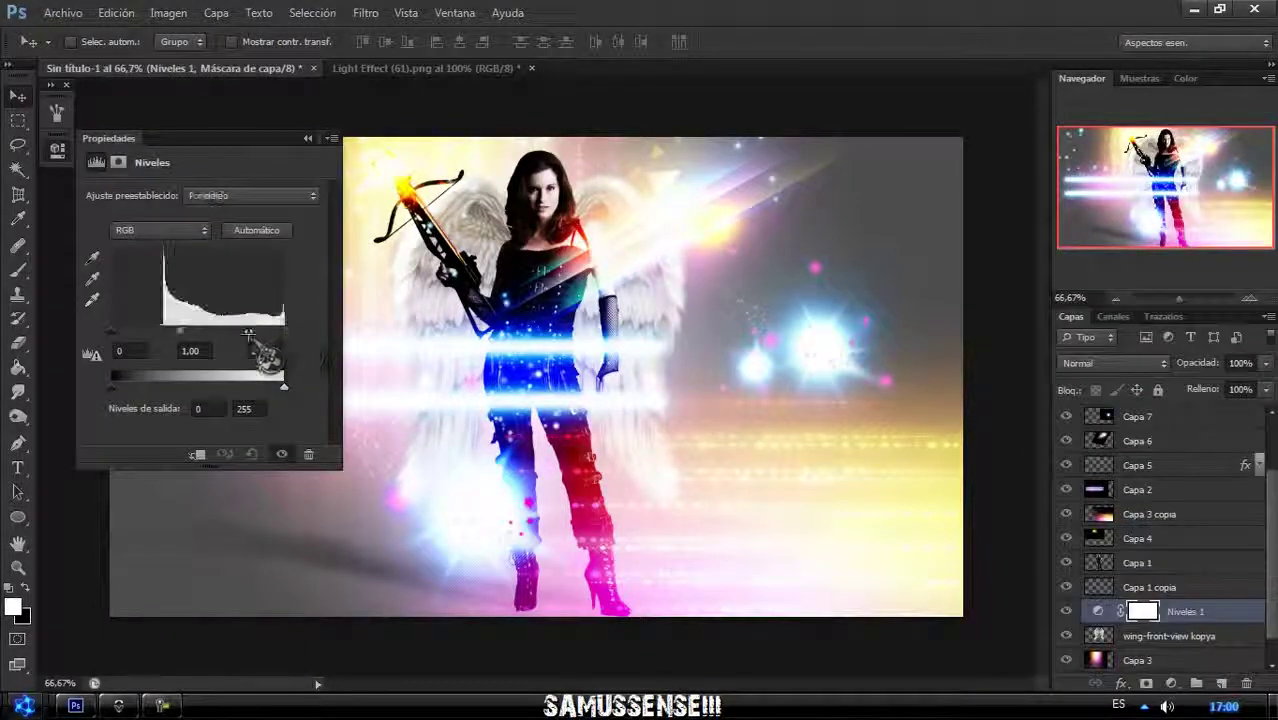
{"action": "left_click_drag", "start_coordinate": [112, 331], "coordinate": [150, 331]}
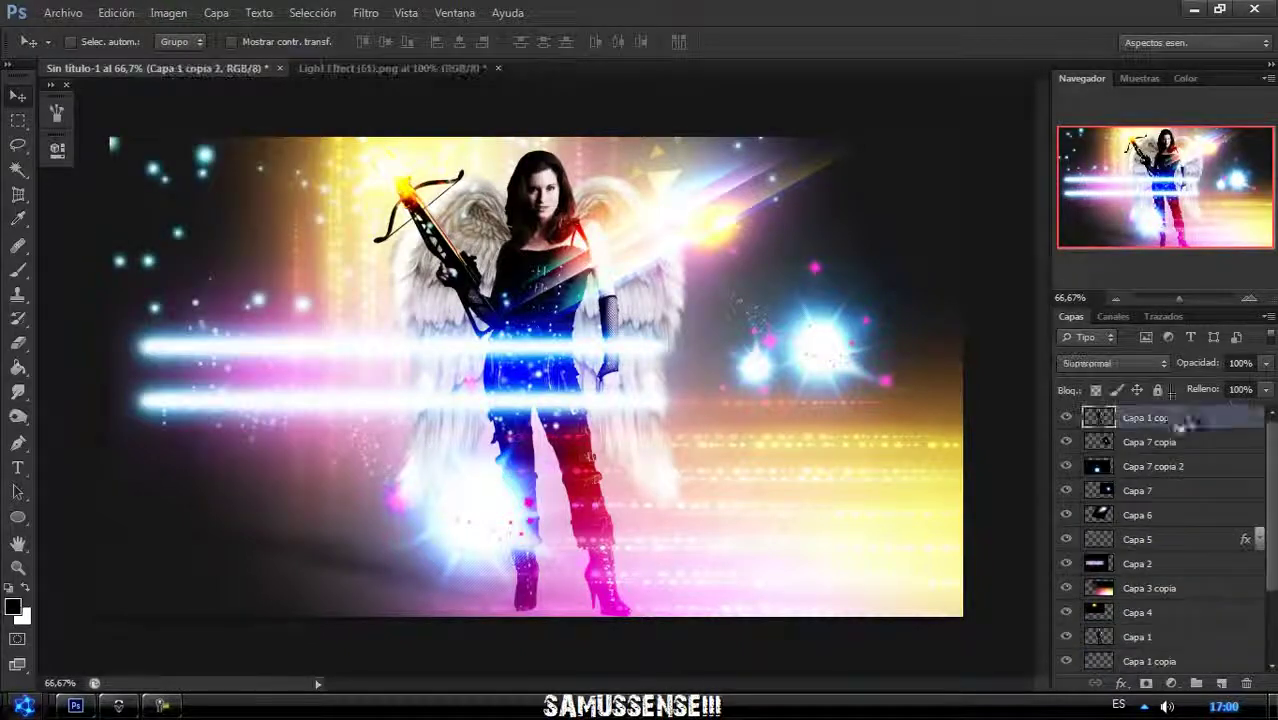
{"action": "left_click_drag", "start_coordinate": [1208, 387], "coordinate": [1226, 387]}
- Preview the Paso alto (High Pass) filter at radius 7,4 pixels
{"action": "left_click", "coordinate": [365, 12]}
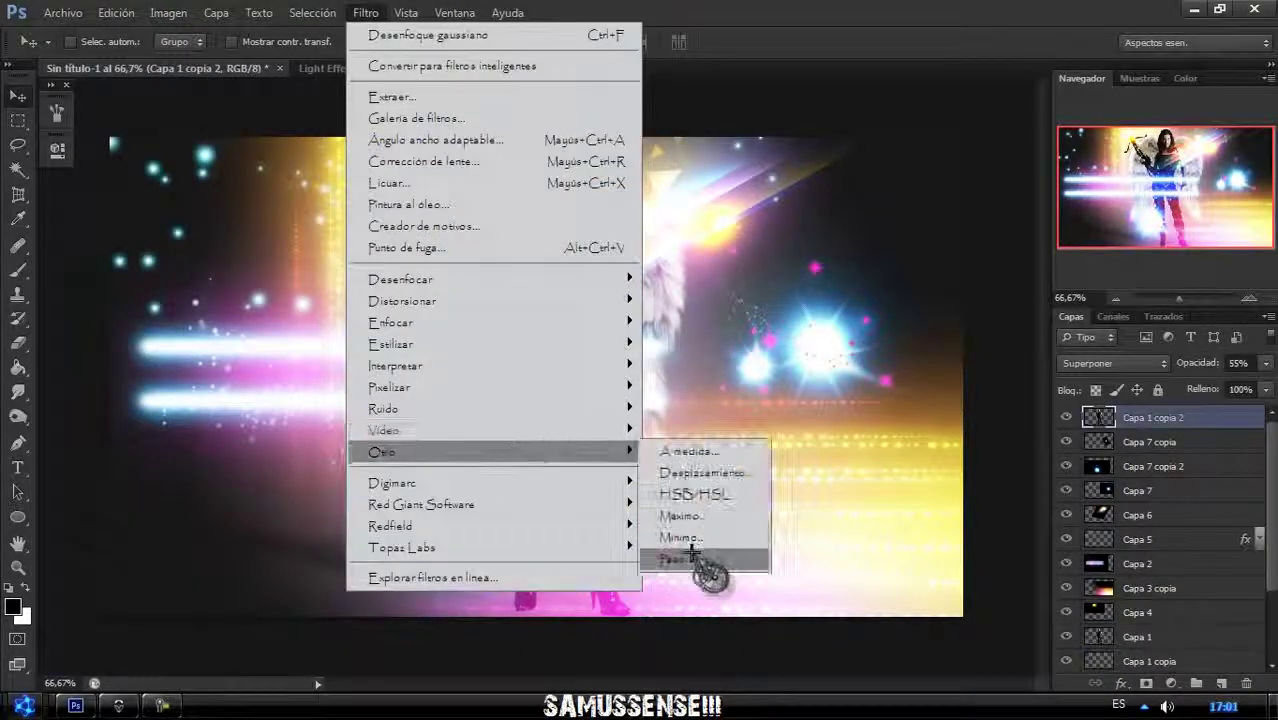
{"action": "left_click", "coordinate": [713, 646]}
{"action": "mouse_move", "coordinate": [842, 436]}
{"action": "left_mouse_down"}
{"action": "mouse_move", "coordinate": [829, 436]}
{"action": "mouse_move", "coordinate": [943, 436]}
{"action": "left_mouse_up"}
{"action": "left_click", "coordinate": [822, 382]}
{"action": "left_click", "coordinate": [822, 382]}
- Apply the High Pass filter and place the Samus Optical lens flare as a Trama layer
{"action": "left_click", "coordinate": [999, 191]}
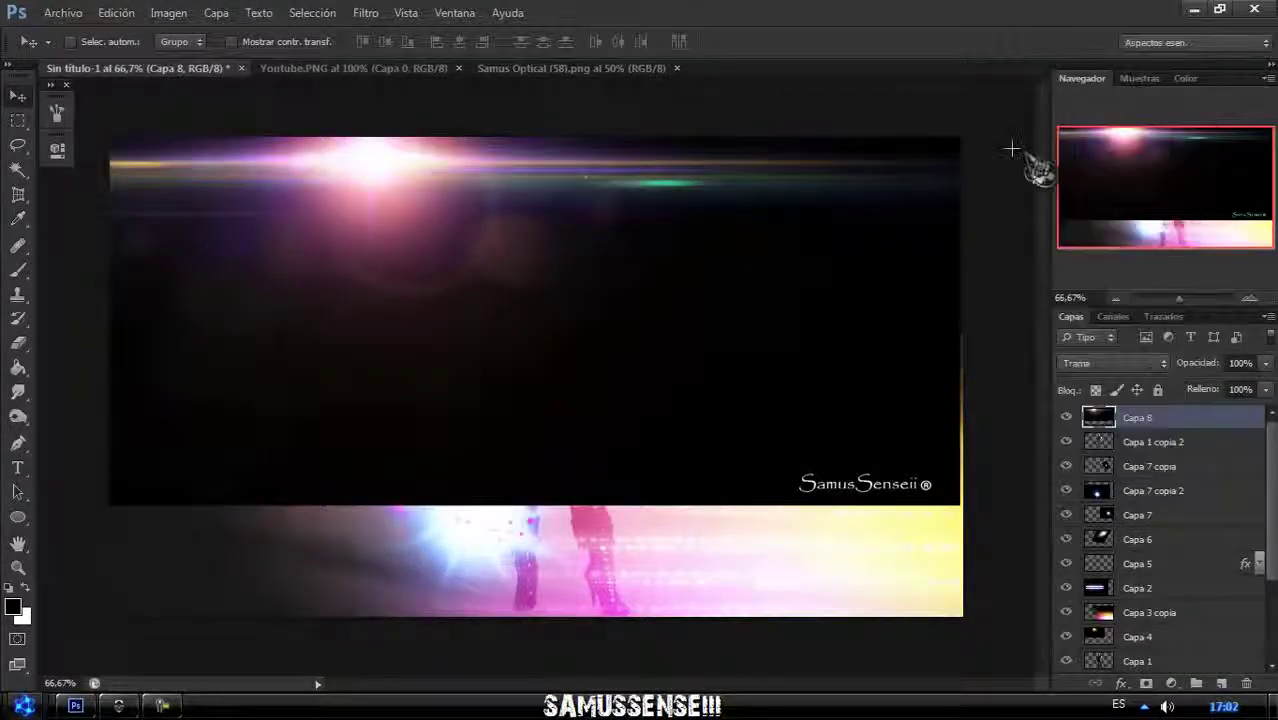
{"action": "key", "text": "alt+shift+s"}
{"action": "left_click_drag", "start_coordinate": [607, 258], "coordinate": [623, 276]}
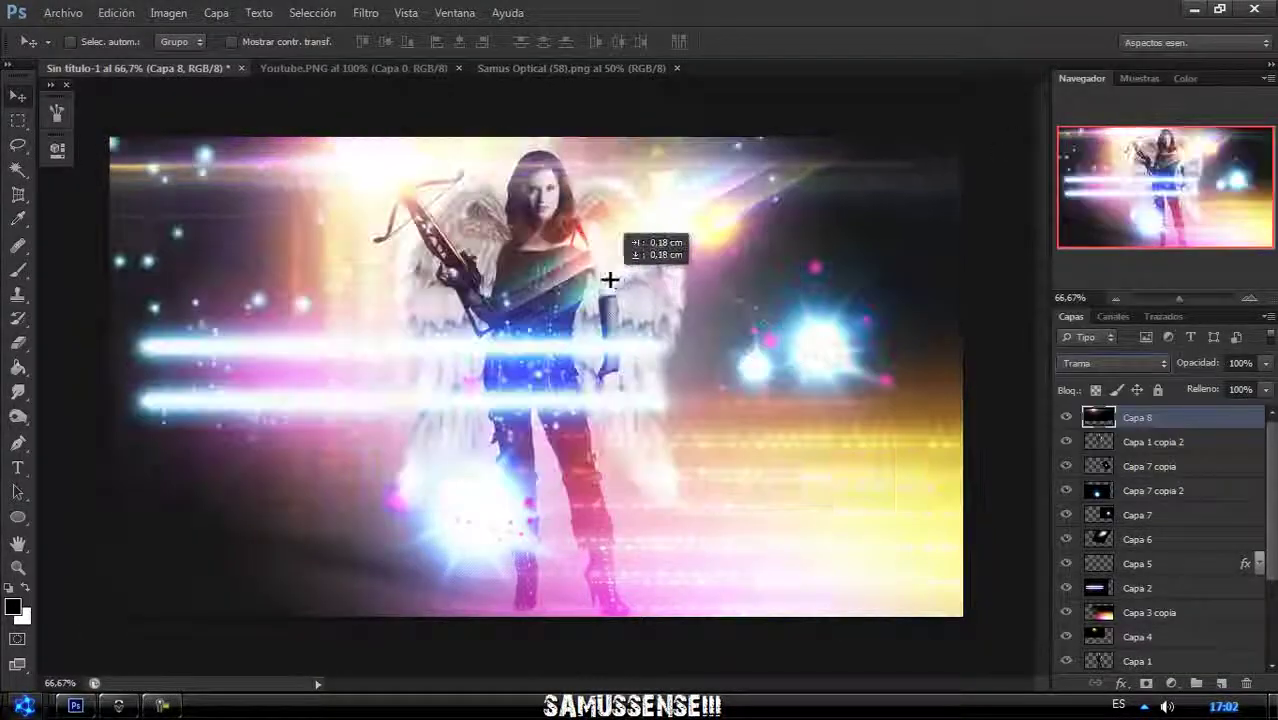
- Pick the Eraser at size 92 and switch to the Youtube.PNG logo document
{"action": "key", "text": "e"}
{"action": "right_click", "coordinate": [844, 510]}
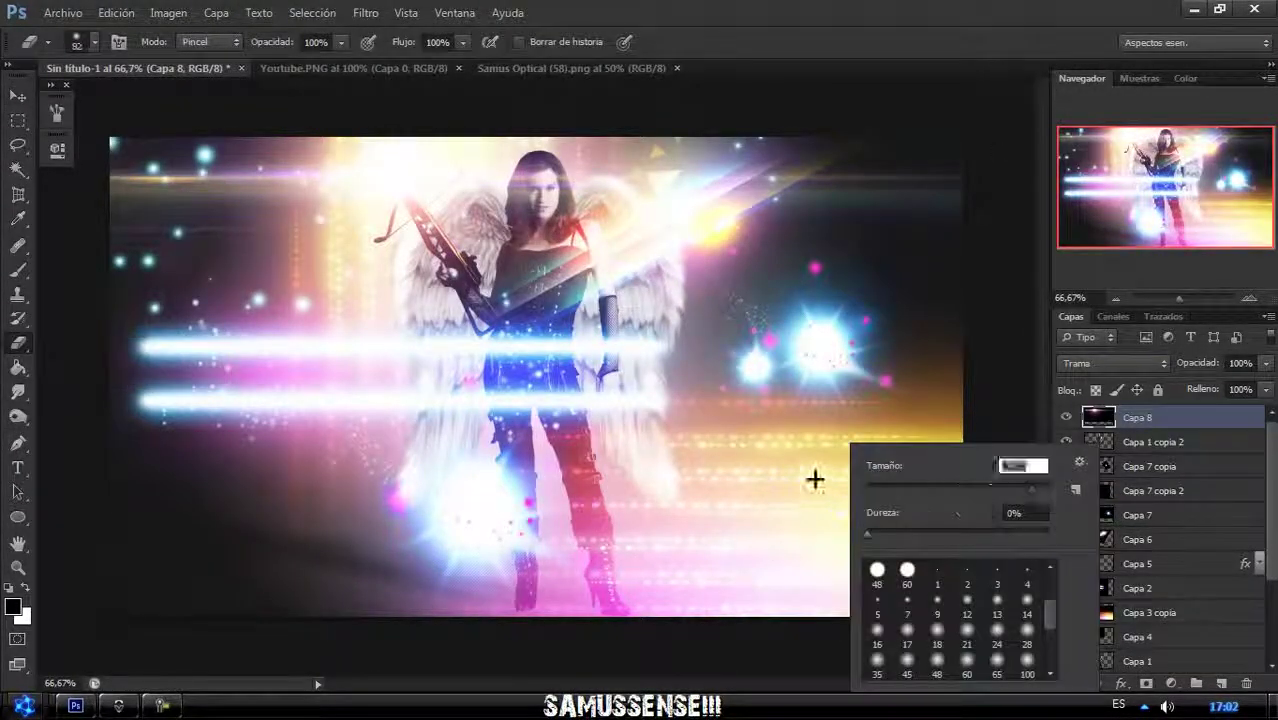
{"action": "type", "text": "92"}
{"action": "key", "text": "Return"}
{"action": "scroll", "coordinate": [1254, 485], "scroll_direction": "down", "scroll_amount": 4}
{"action": "scroll", "coordinate": [1266, 560], "scroll_direction": "down", "scroll_amount": 1}
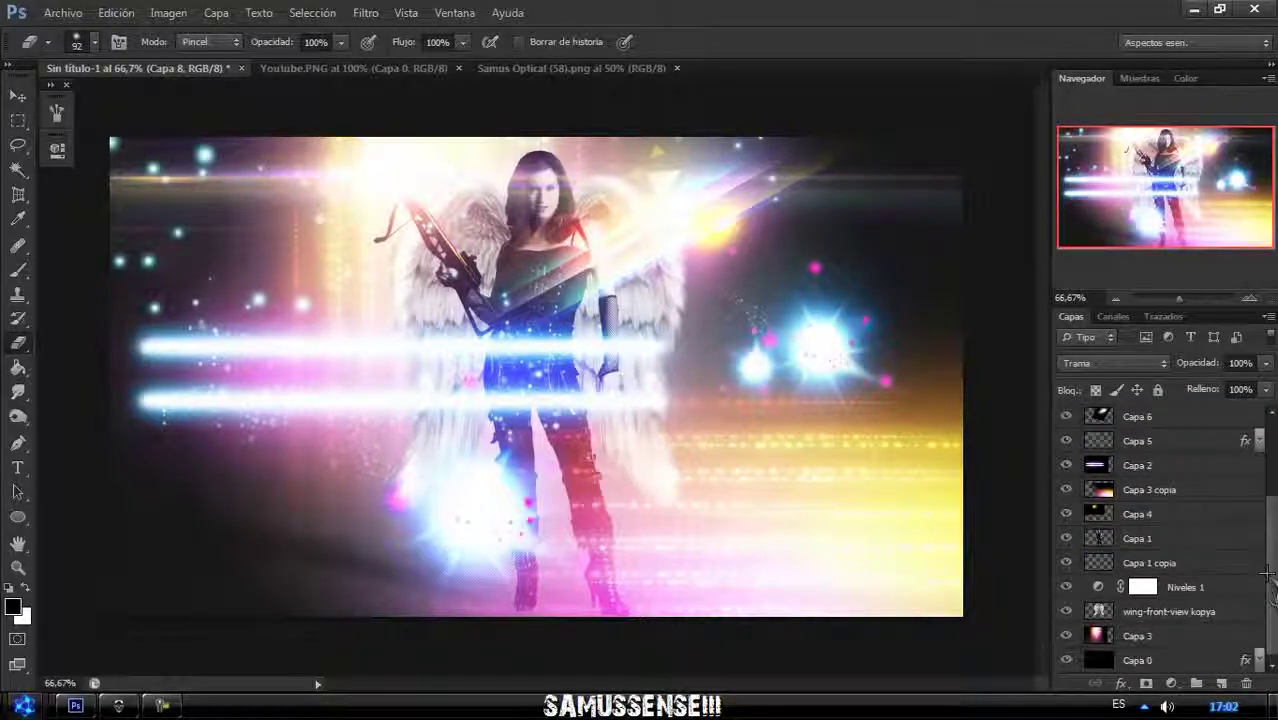
{"action": "left_click", "coordinate": [353, 68]}
- Drag the SAMUSSENSE logo into Sin título-1 and scale it into the bottom-right corner
{"action": "key", "text": "v"}
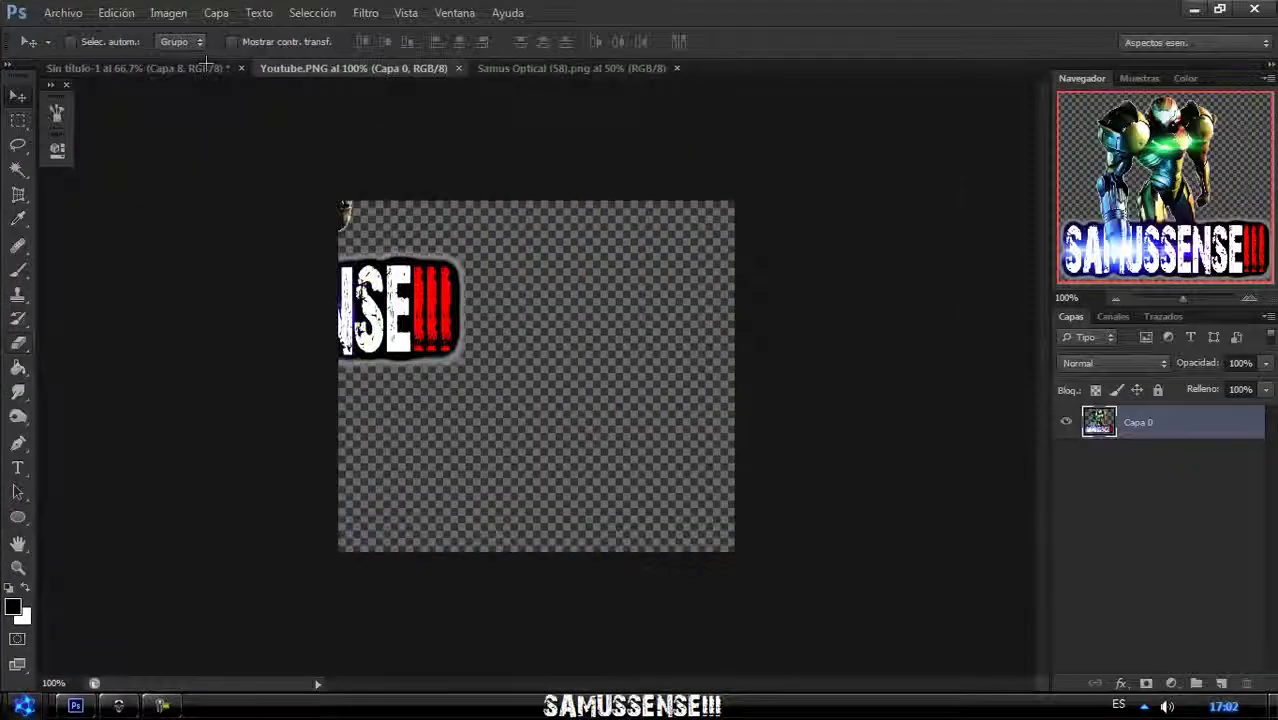
{"action": "left_click_drag", "start_coordinate": [590, 215], "coordinate": [757, 320]}
{"action": "key", "text": "ctrl+t"}
{"action": "mouse_move", "coordinate": [636, 264]}
{"action": "left_mouse_down"}
{"action": "mouse_move", "coordinate": [759, 371]}
{"action": "mouse_move", "coordinate": [831, 513]}
{"action": "left_mouse_up"}
{"action": "key", "text": "Return"}
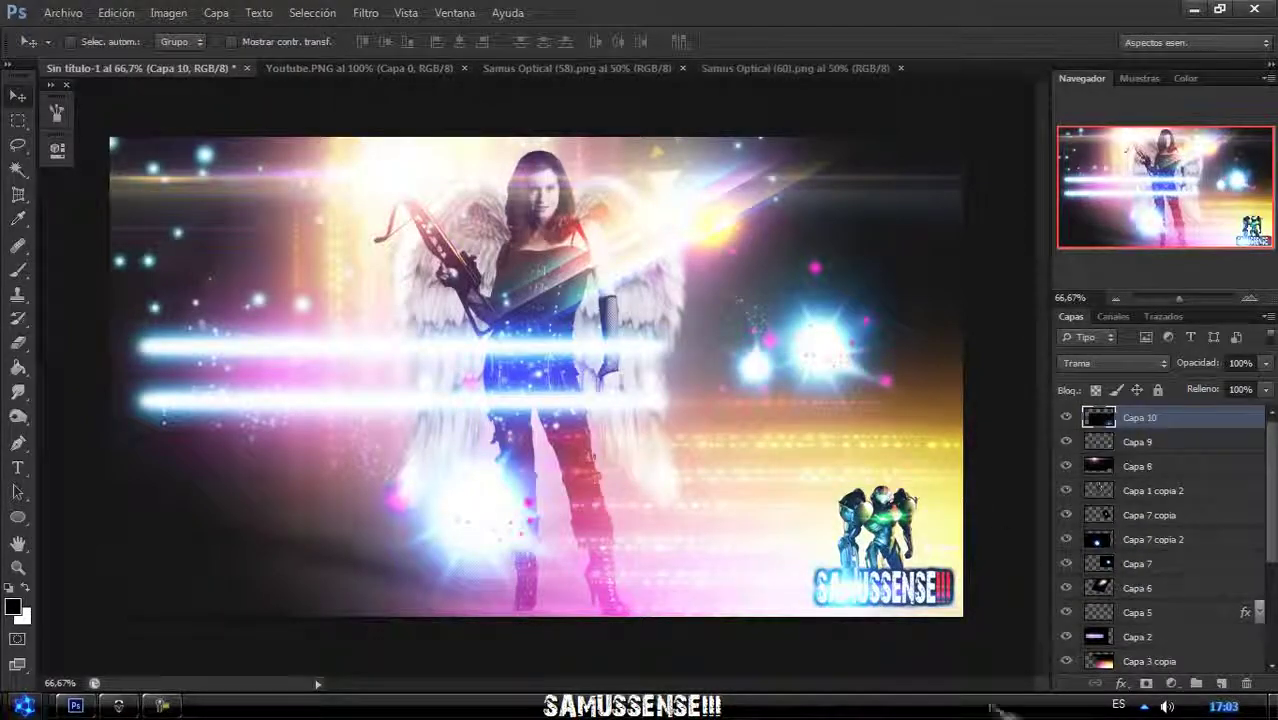